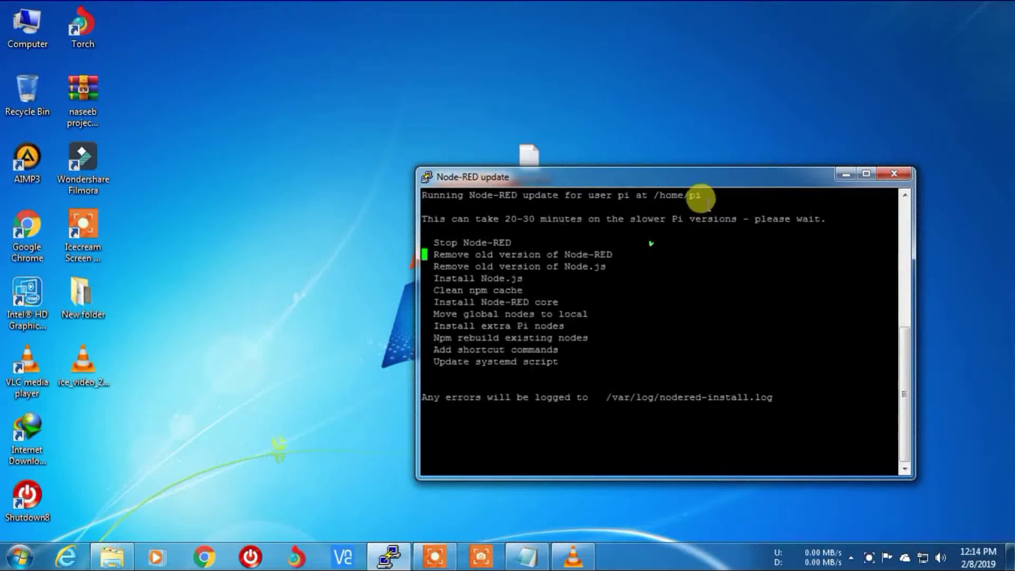
drag(698, 177, 533, 70)
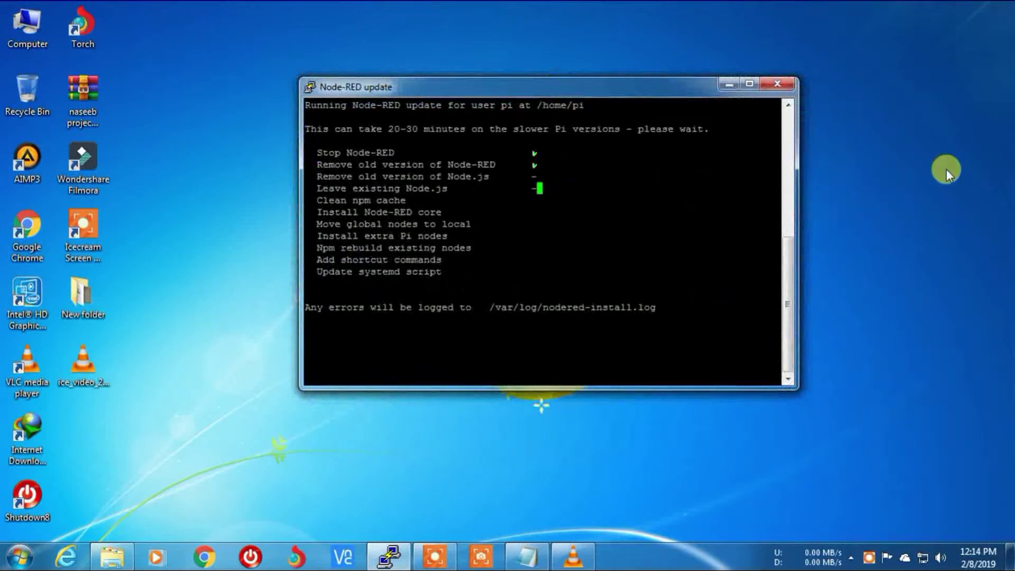
right_click(947, 169)
click(931, 213)
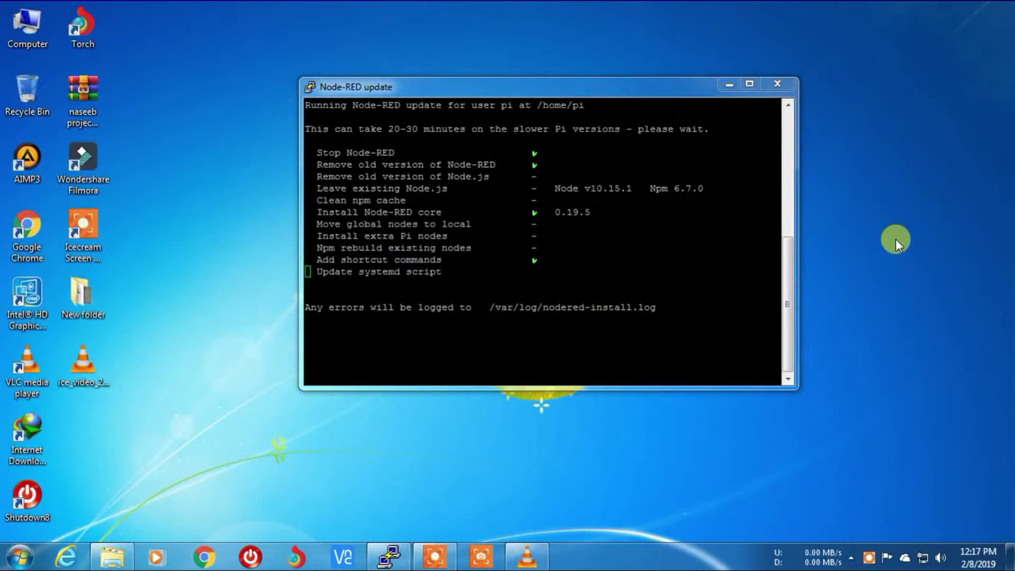
right_click(832, 224)
click(849, 268)
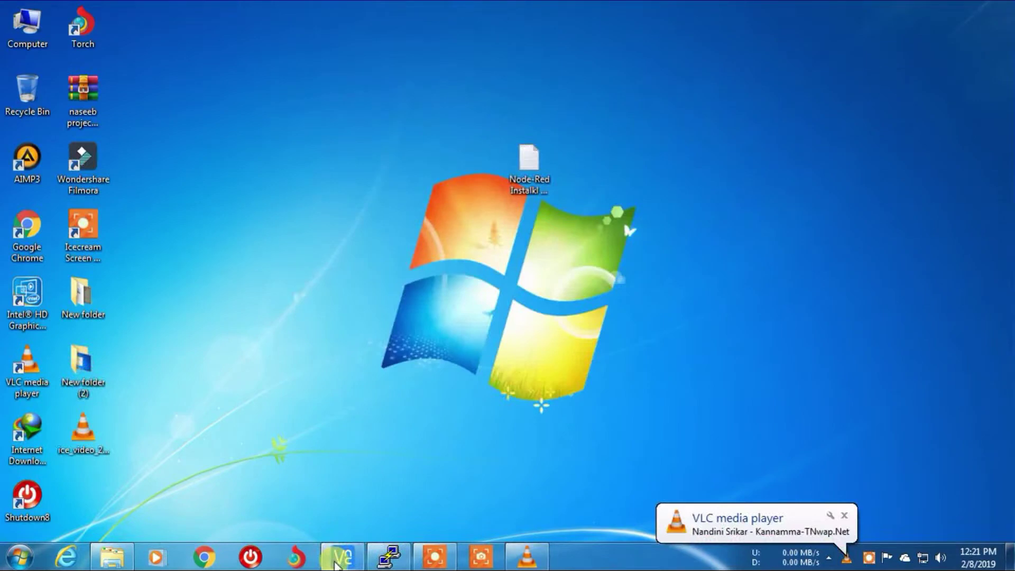
Switch to VNC Viewer, connect to the Raspberry Pi at 192.168.31.74, and maximize the remote desktop window
click(343, 556)
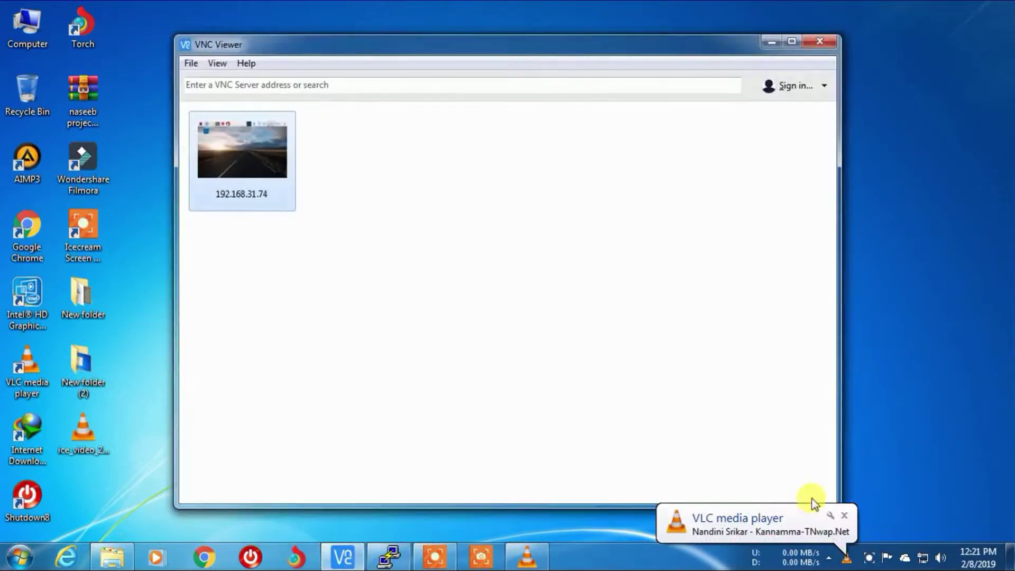
double_click(271, 164)
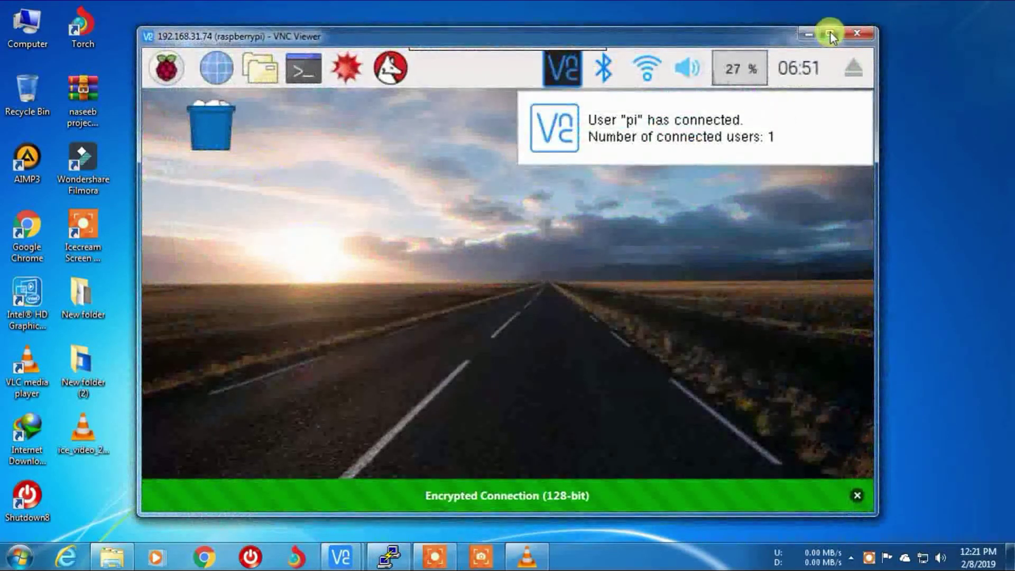
click(829, 33)
Launch Node-RED from the Raspberry Pi's programming applications and maximize its console window
click(168, 69)
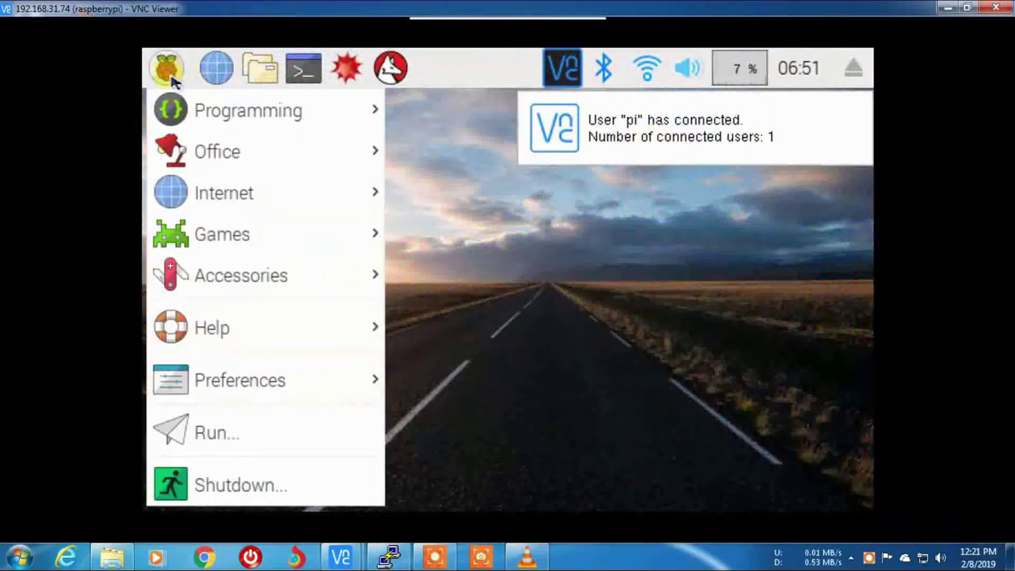
mouse_move(170, 110)
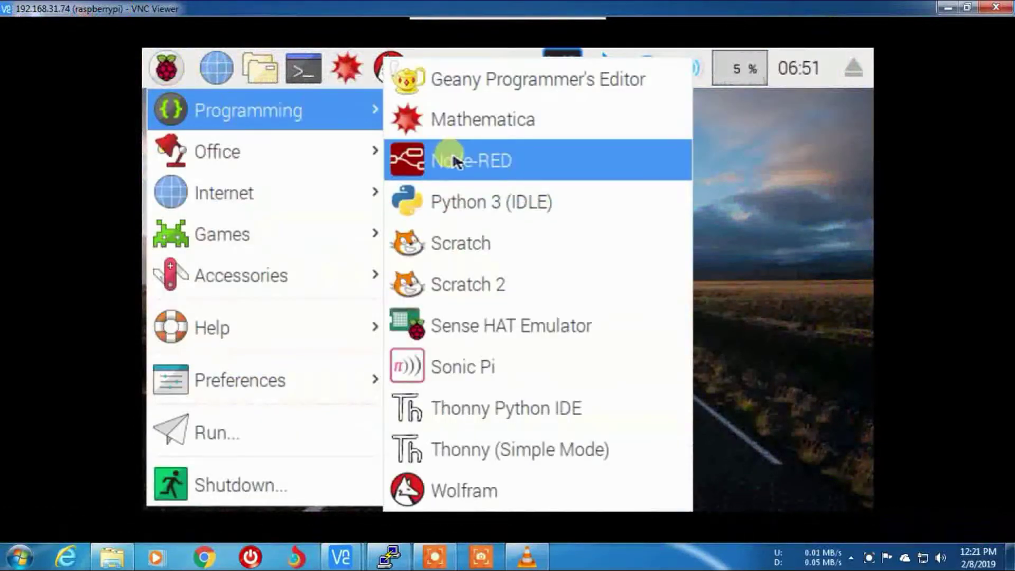
click(486, 162)
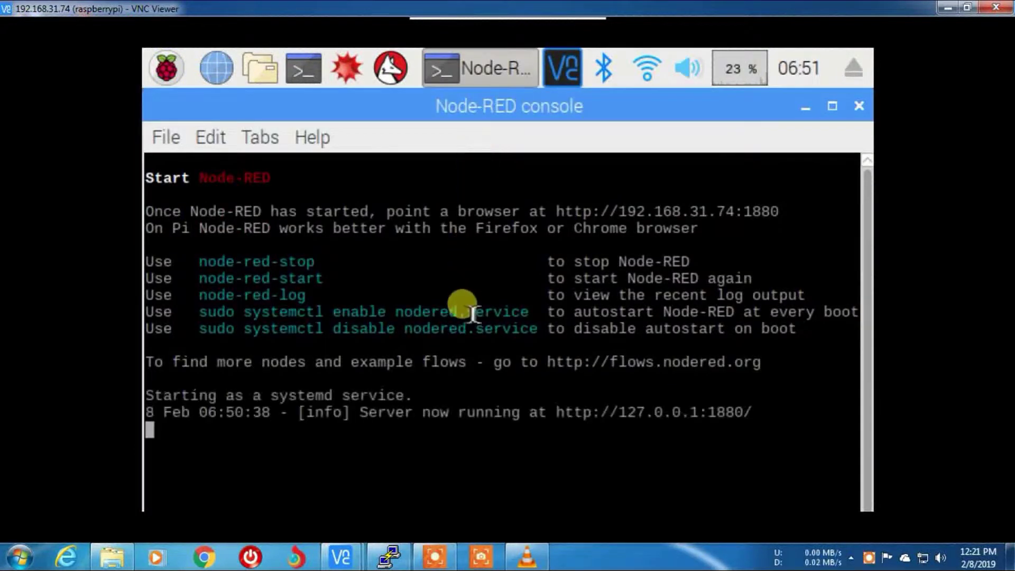
click(836, 104)
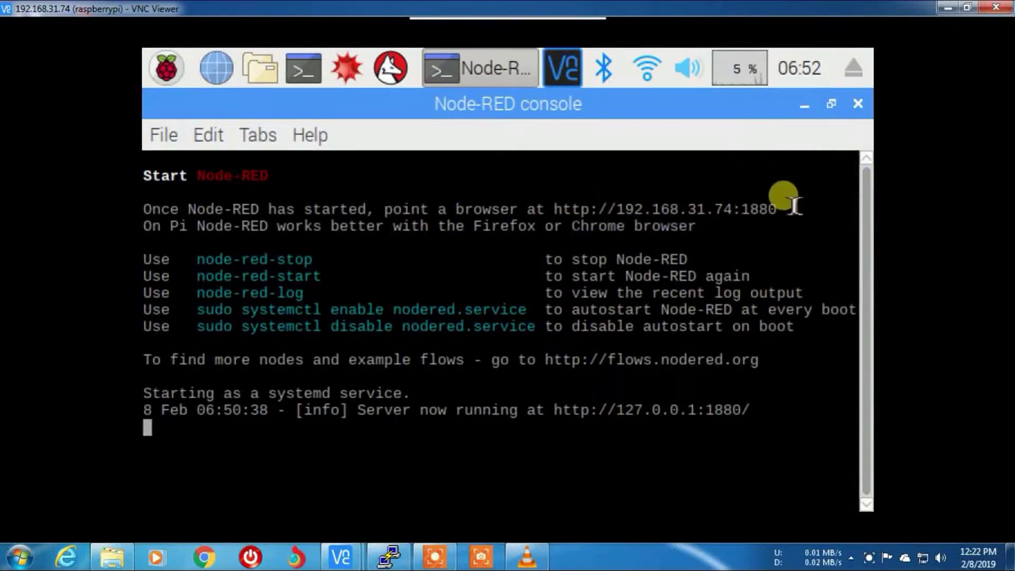
Highlight the Node-RED server address in the console, then switch to Chrome and open the editor at 192.168.31.74:1880
drag(788, 204, 558, 204)
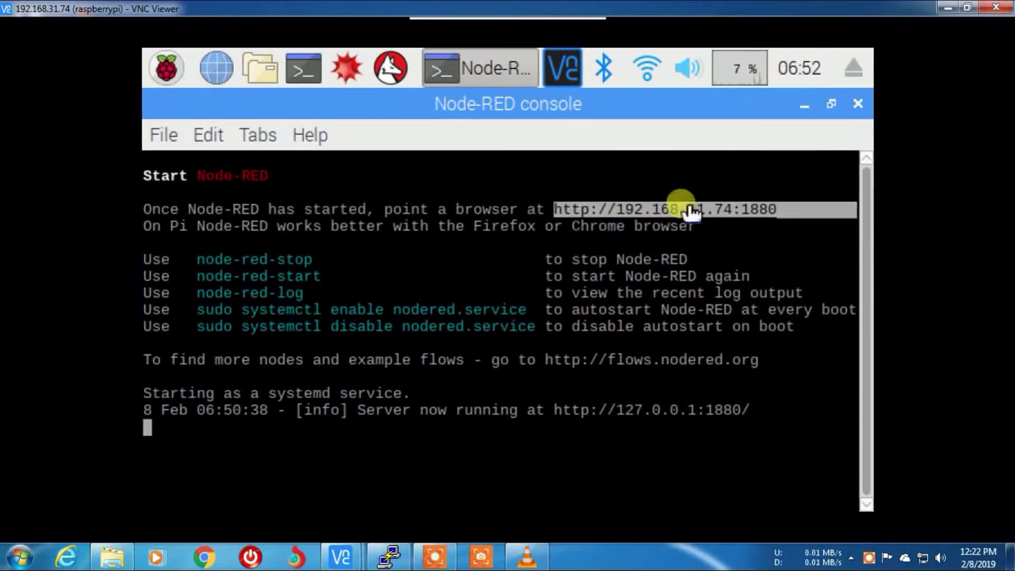
click(946, 9)
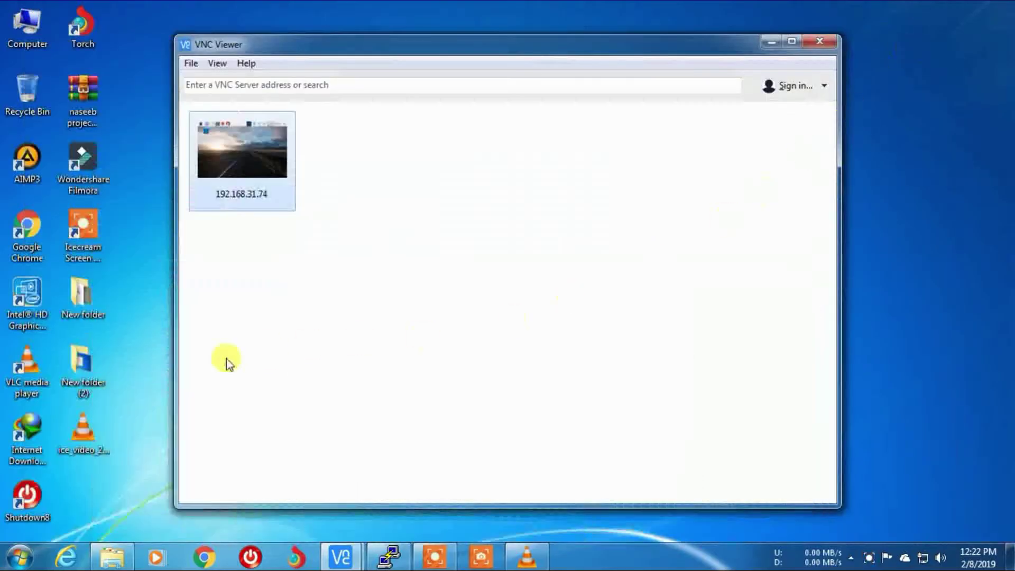
click(204, 557)
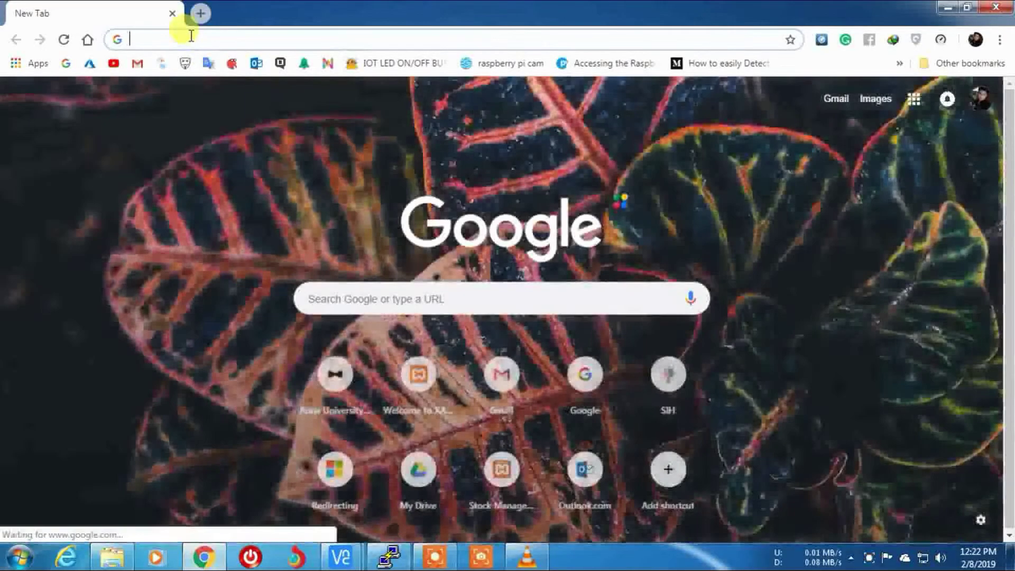
text(192.168.31.74:1880)
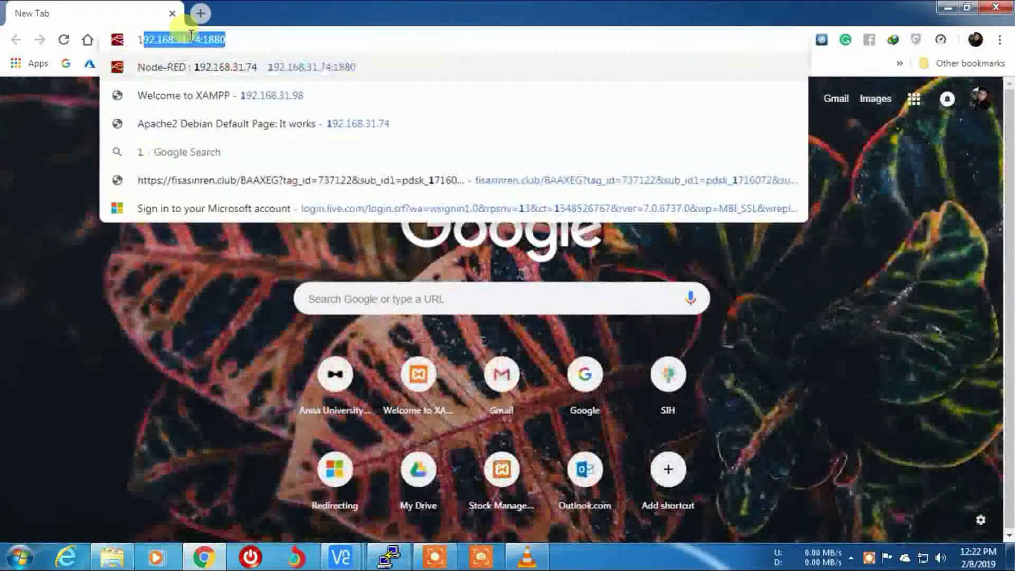
key(Return)
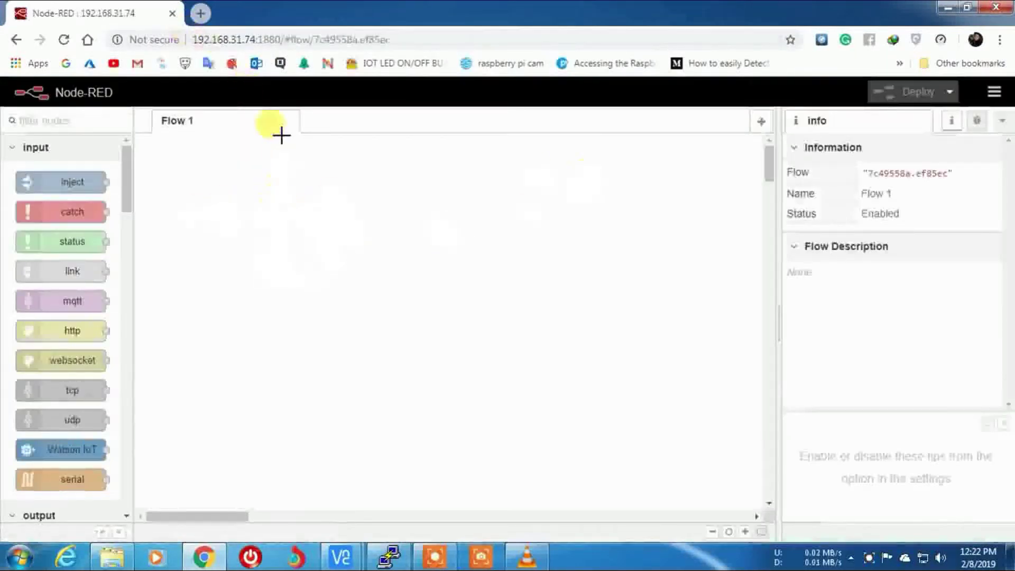
Search Google for firebase in a new browser tab and go through the official Firebase site to its console
click(201, 14)
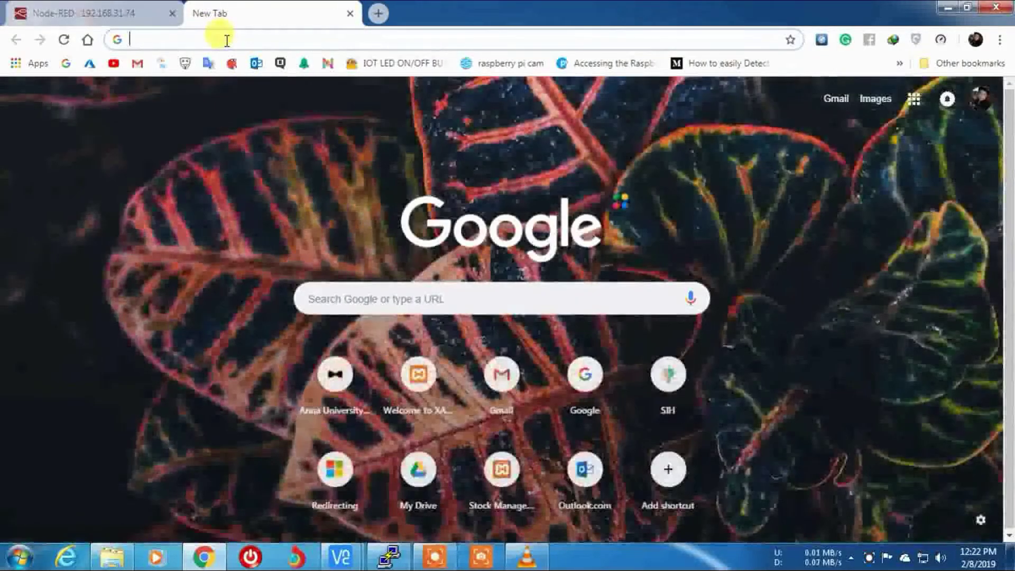
text(fireba)
key(Return)
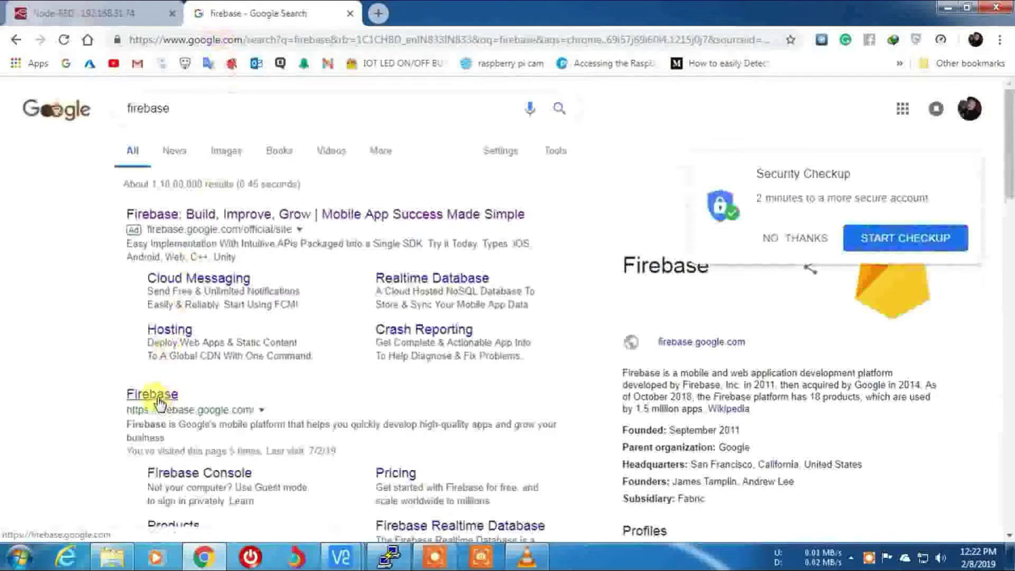
click(159, 401)
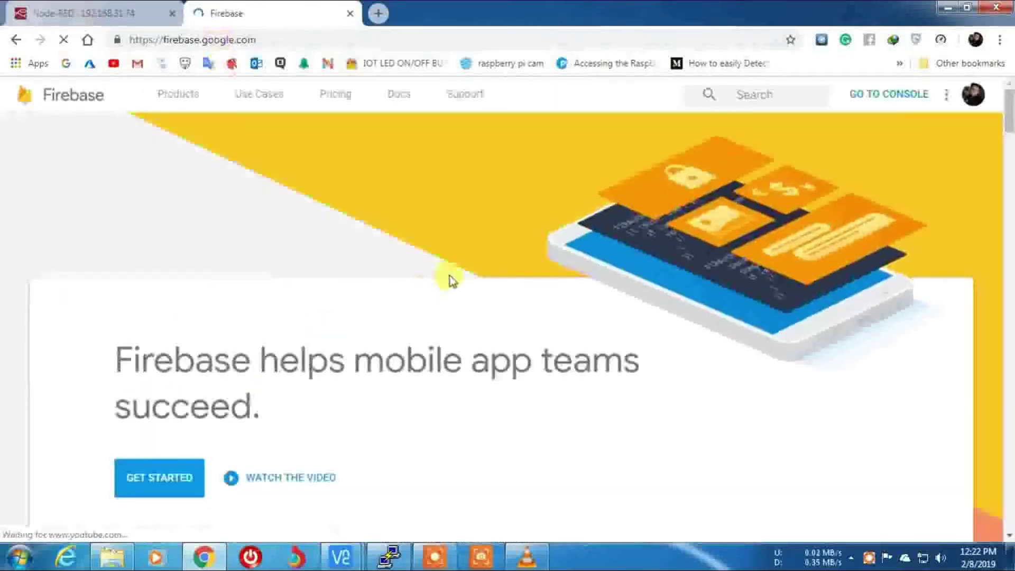
scroll(452, 280, down, 3)
click(176, 330)
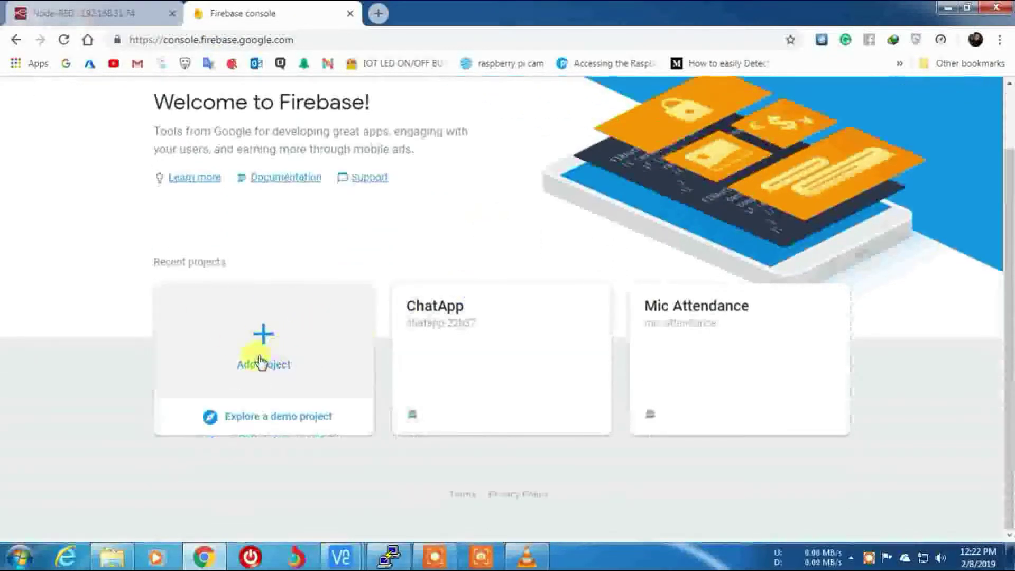
Create a Firebase project named Node-Red with default analytics sharing, accept the controller-controller terms, and continue to its overview
click(260, 361)
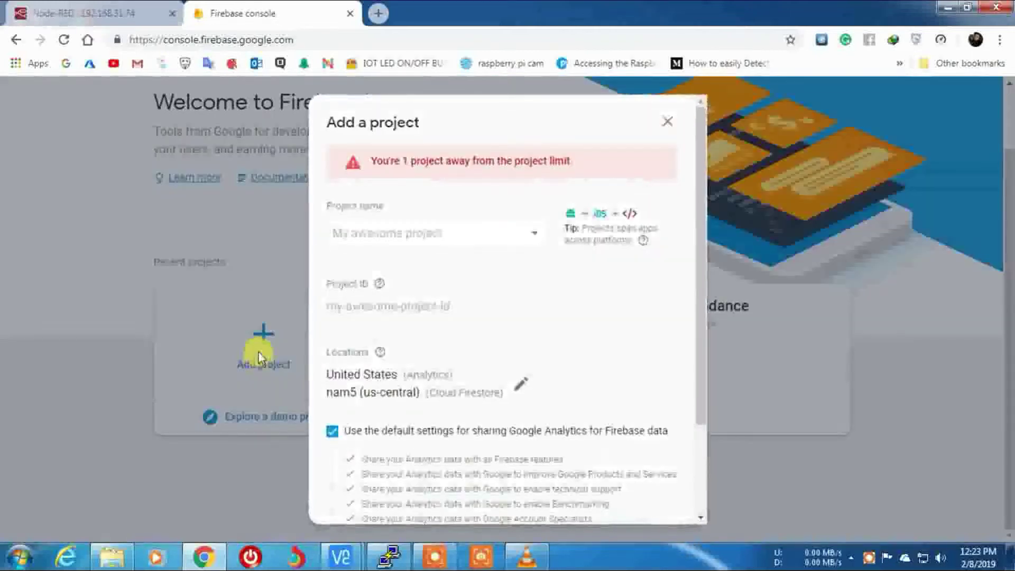
click(362, 234)
text(N)
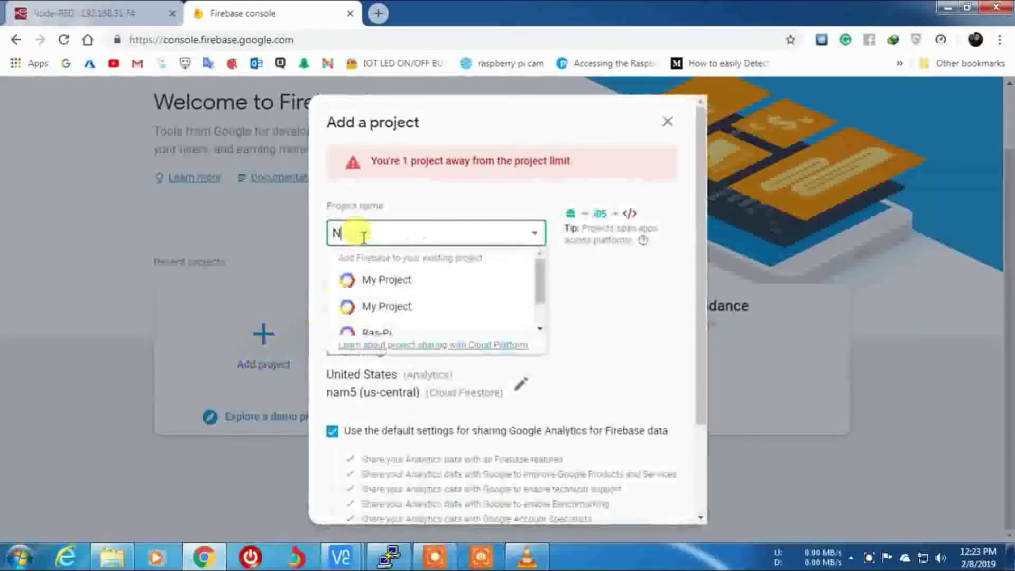
text(ode-Red)
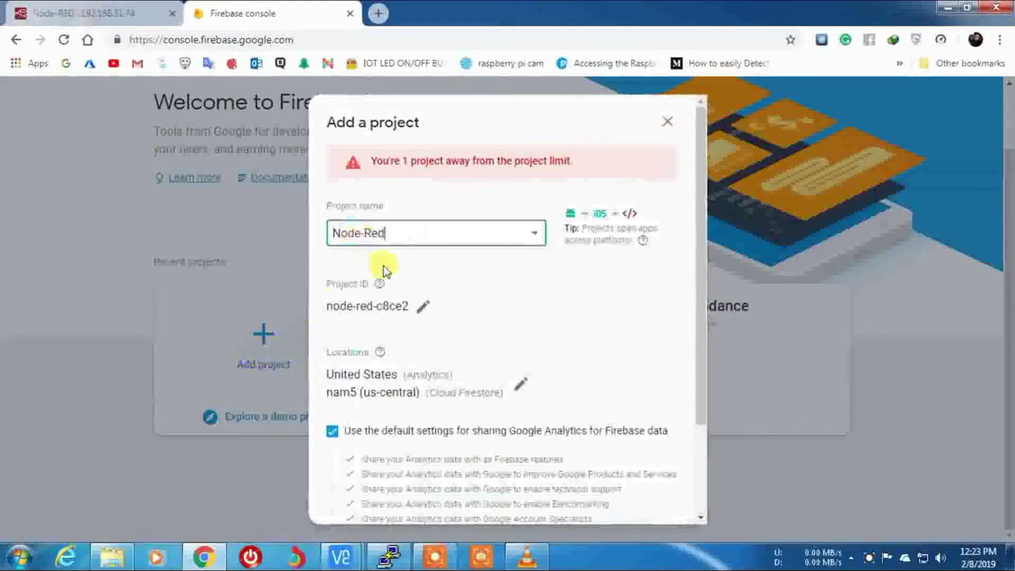
scroll(488, 310, down, 3)
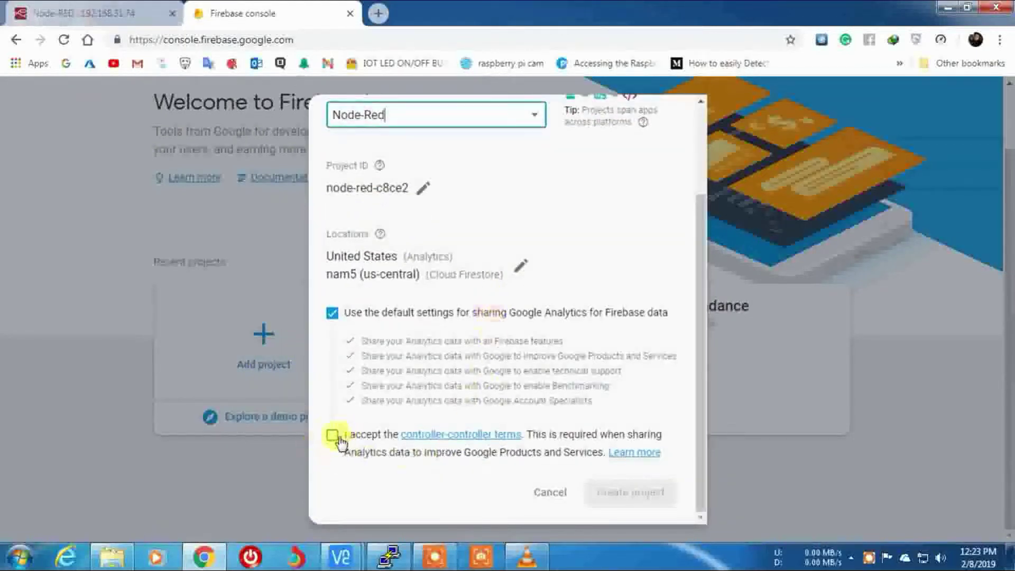
click(333, 435)
click(597, 492)
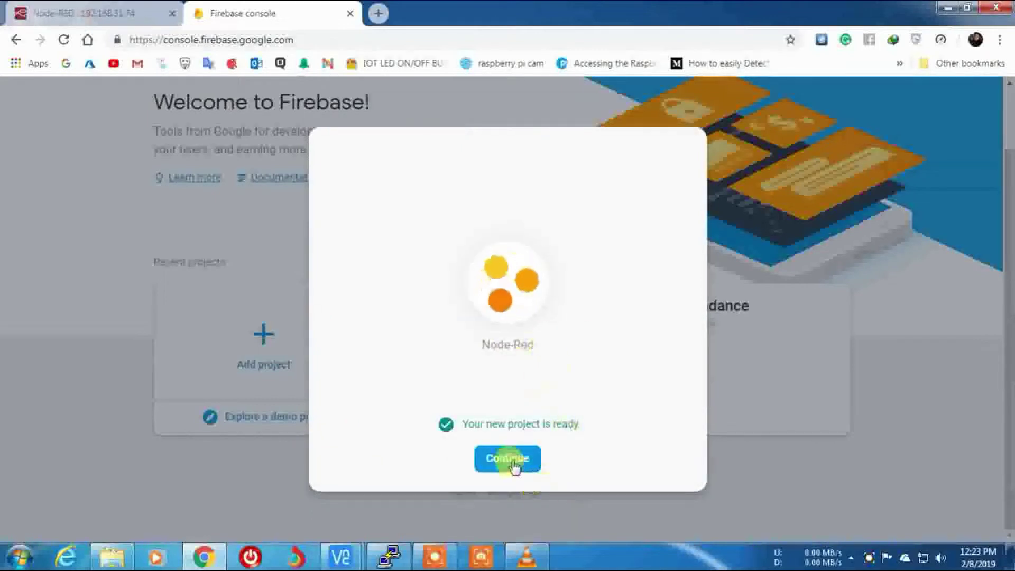
click(513, 460)
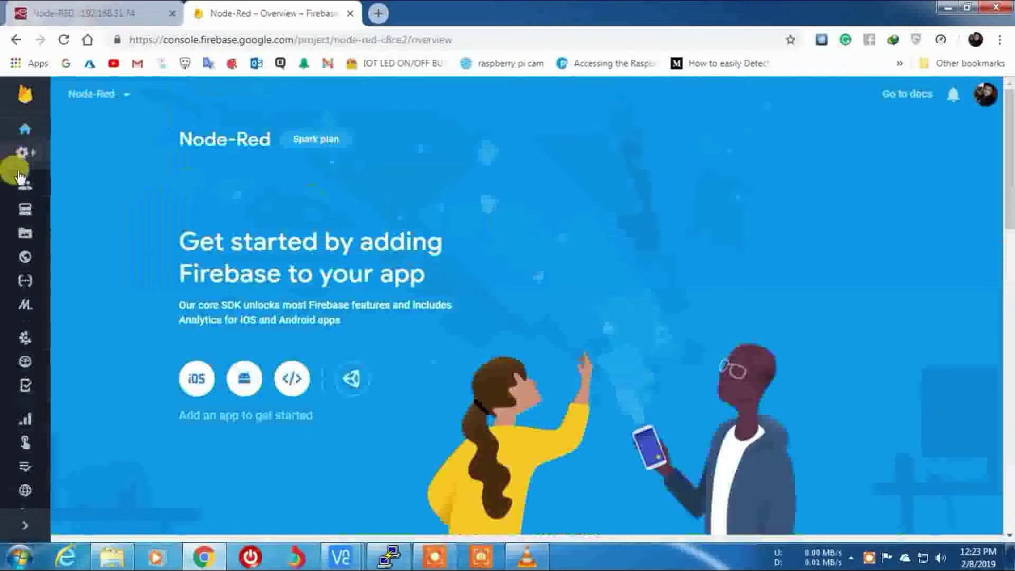
Enable the Email/Password sign-in provider with the passwordless email link option in the project's authentication settings and save it
click(25, 187)
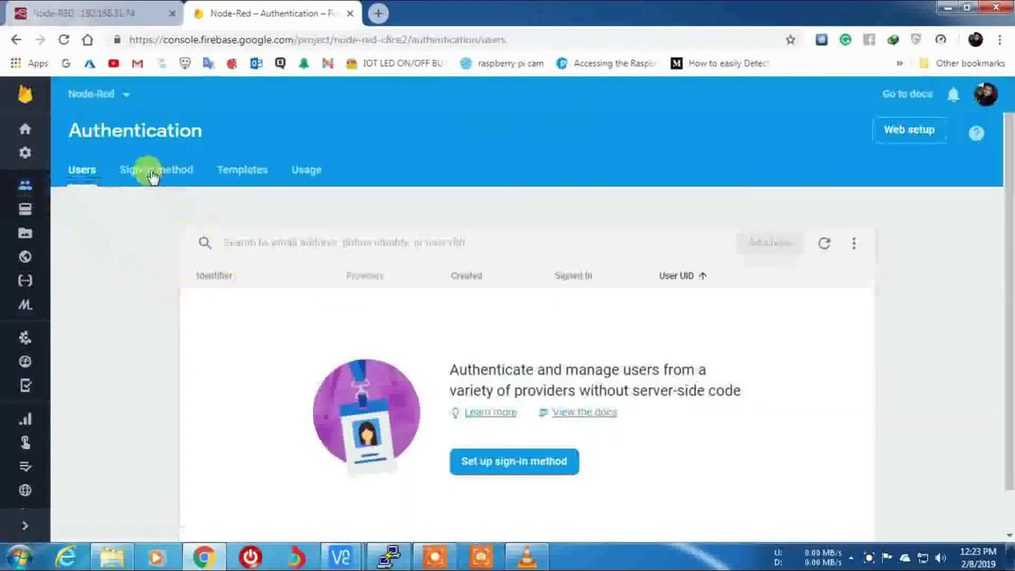
click(153, 170)
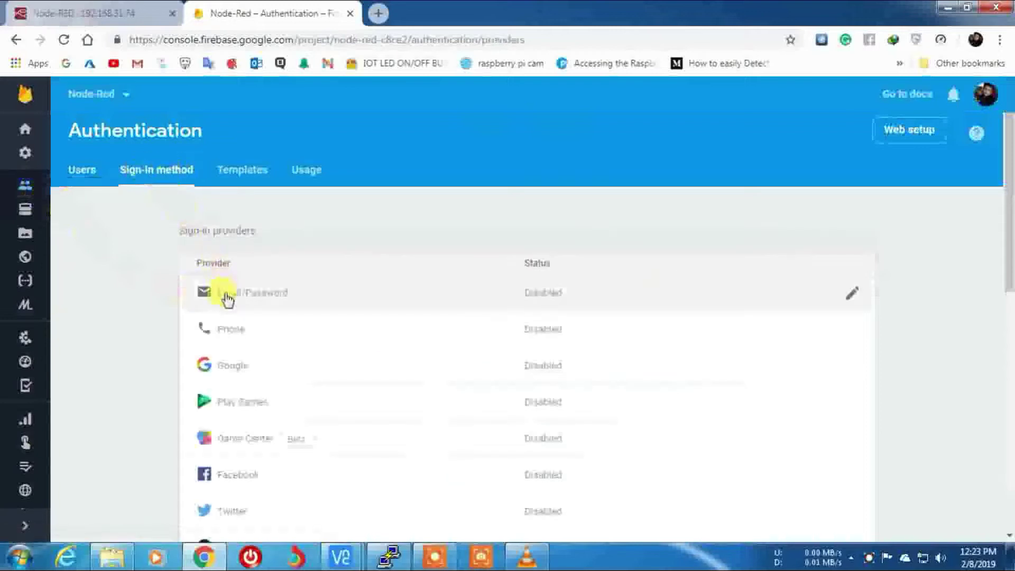
click(851, 296)
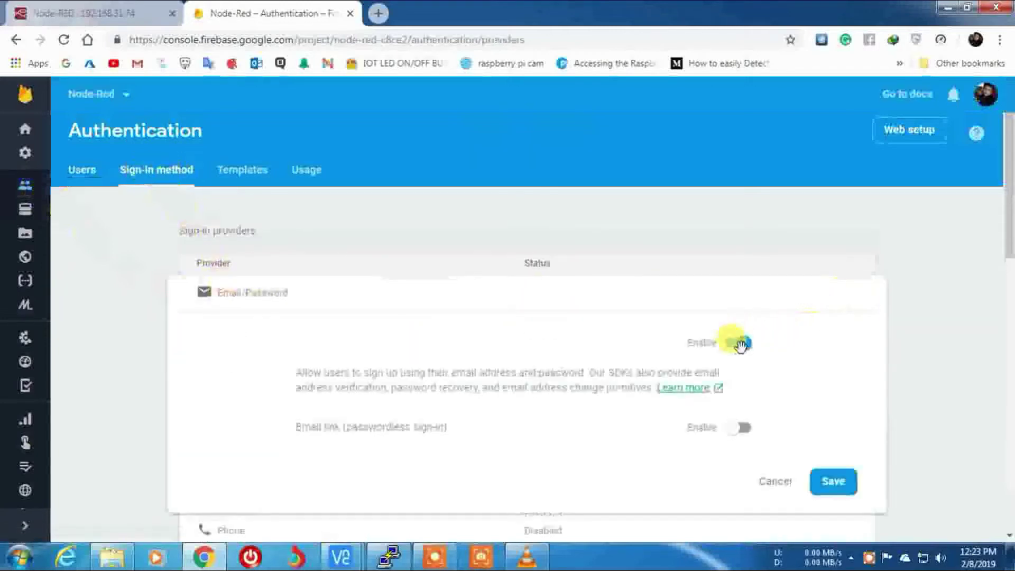
click(742, 428)
scroll(850, 385, down, 5)
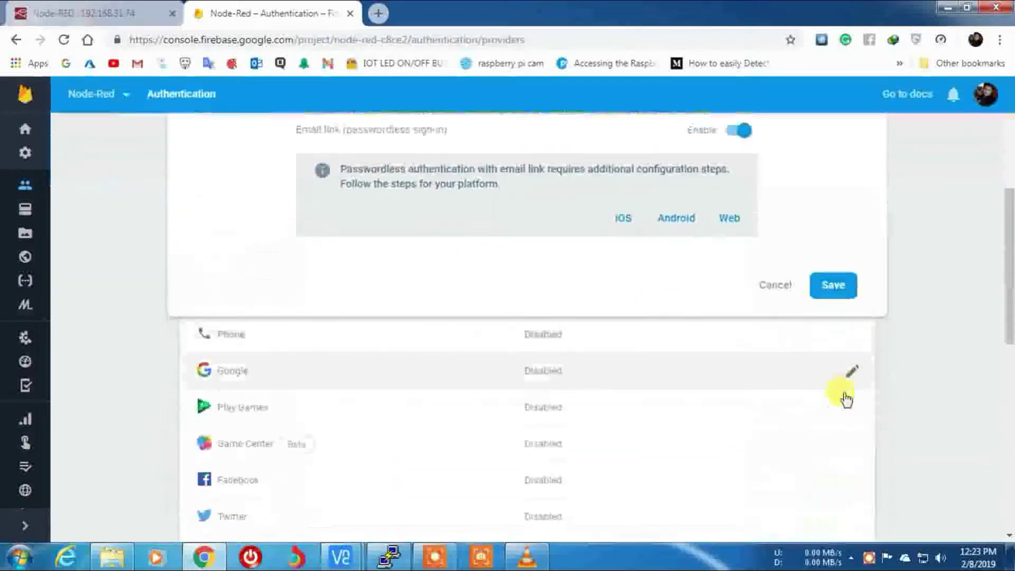
click(840, 285)
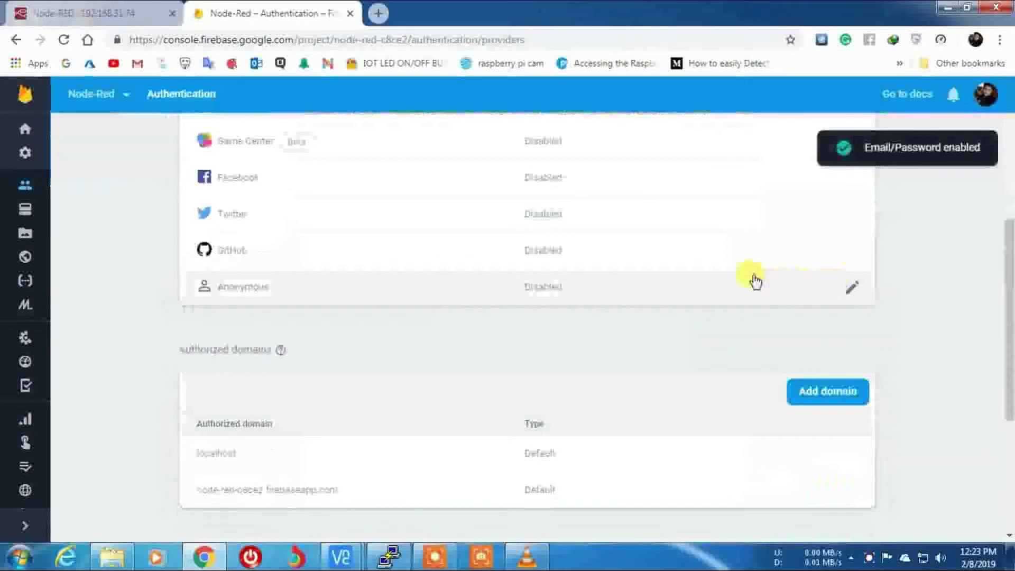
scroll(324, 324, up, 5)
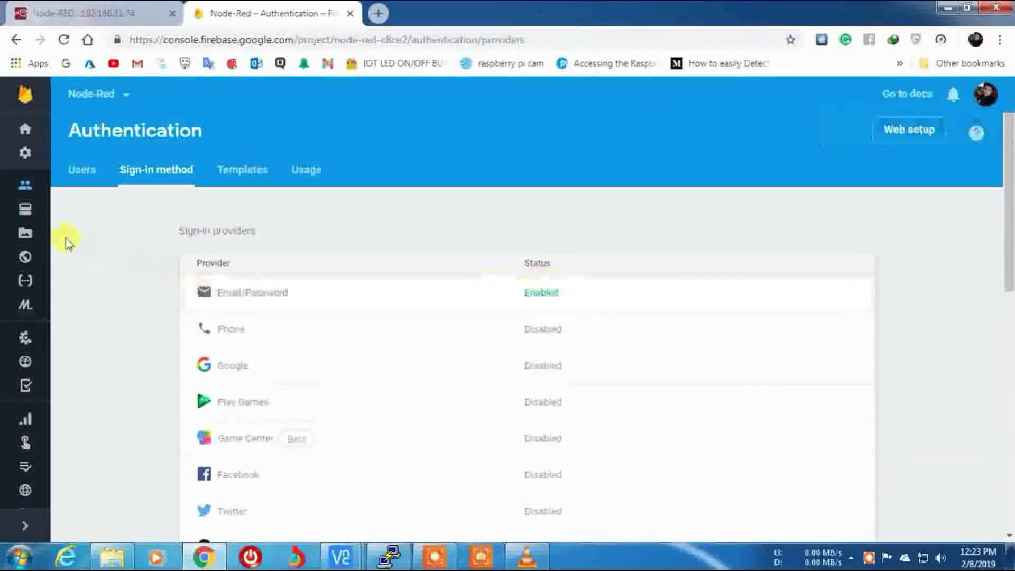
Create a Realtime Database for the Node-Red project, with its security rules starting in locked mode
click(27, 210)
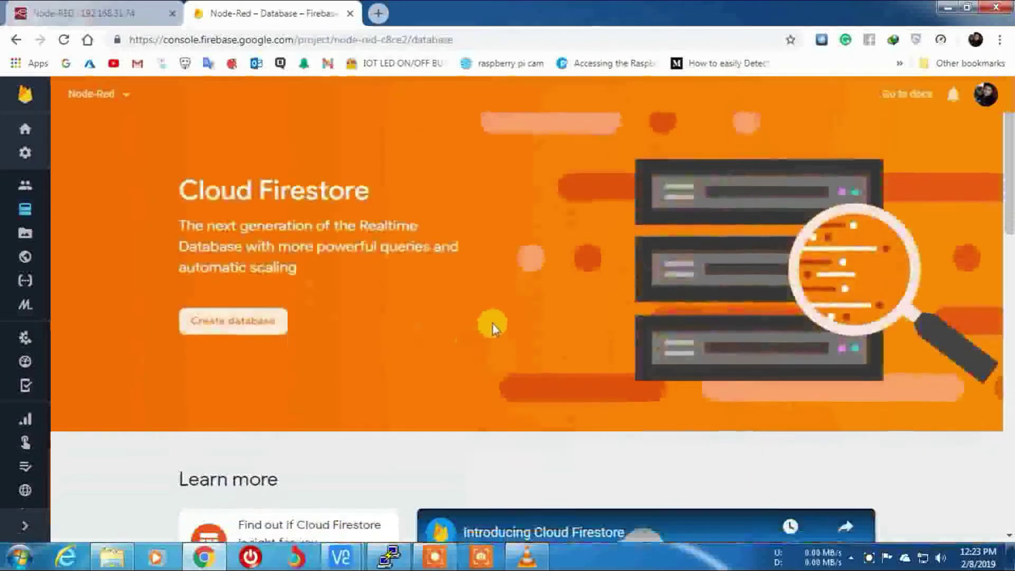
scroll(492, 324, down, 4)
scroll(344, 364, down, 4)
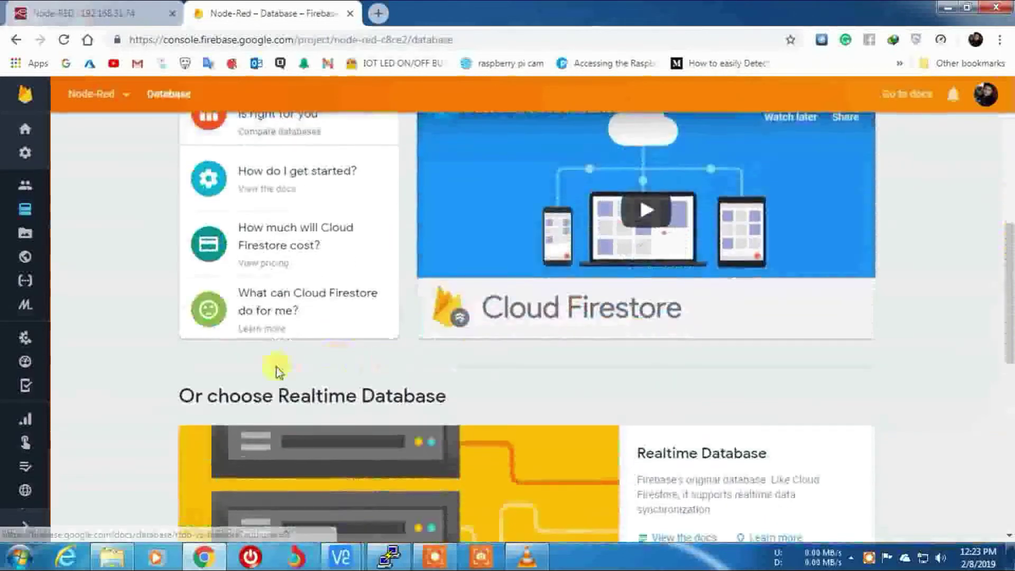
drag(443, 397, 256, 389)
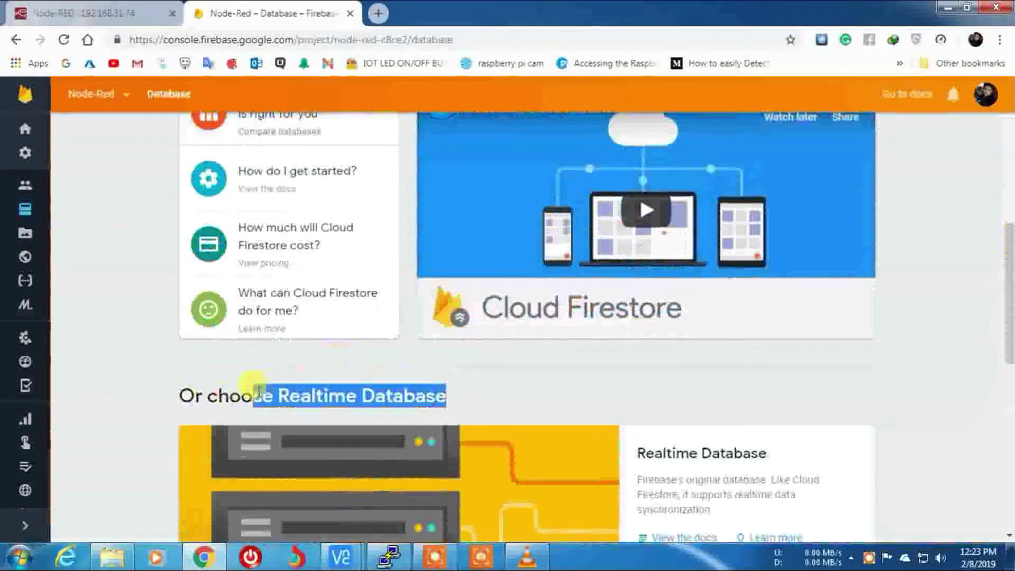
click(501, 388)
scroll(510, 374, down, 4)
click(656, 363)
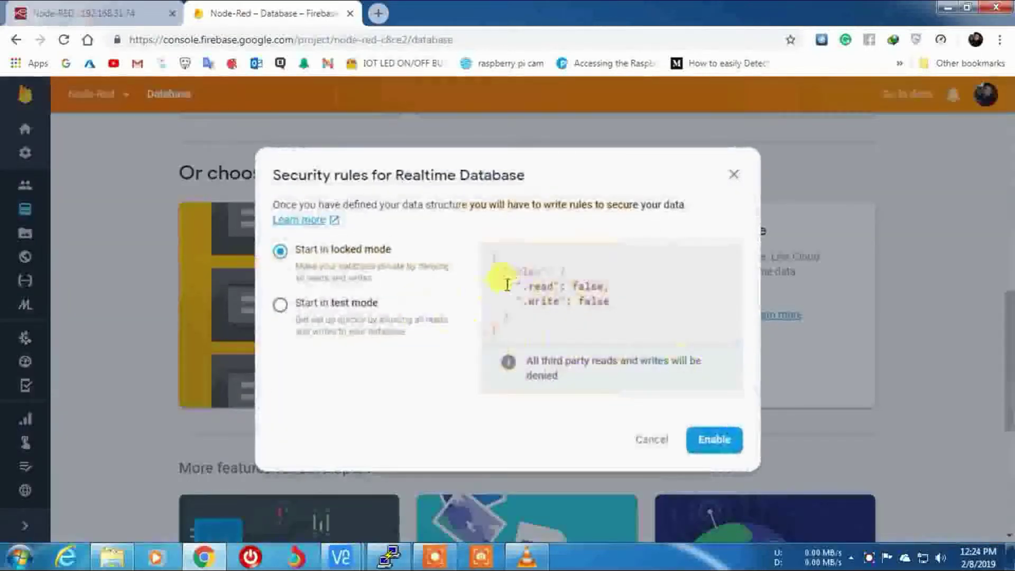
click(345, 302)
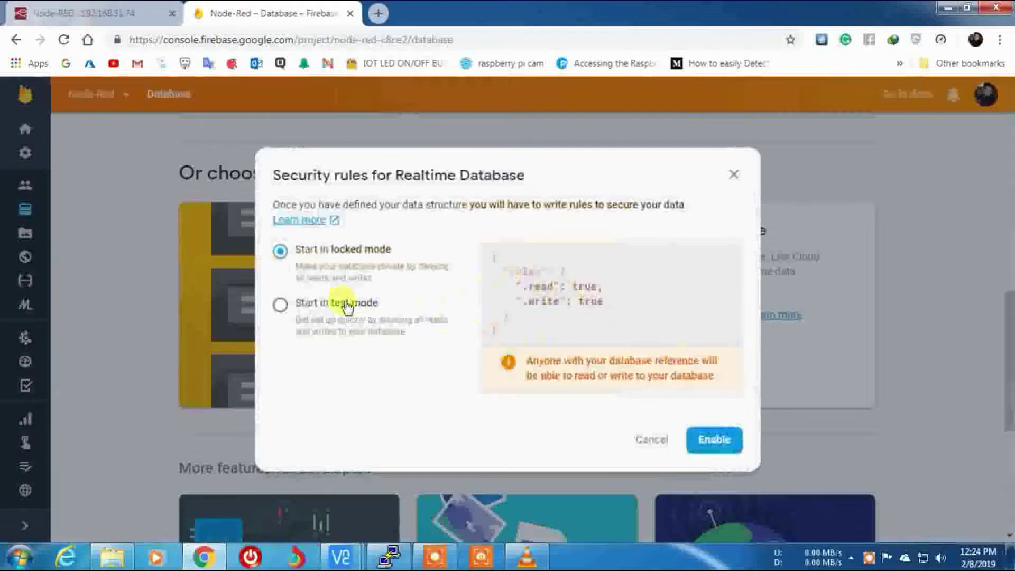
click(351, 252)
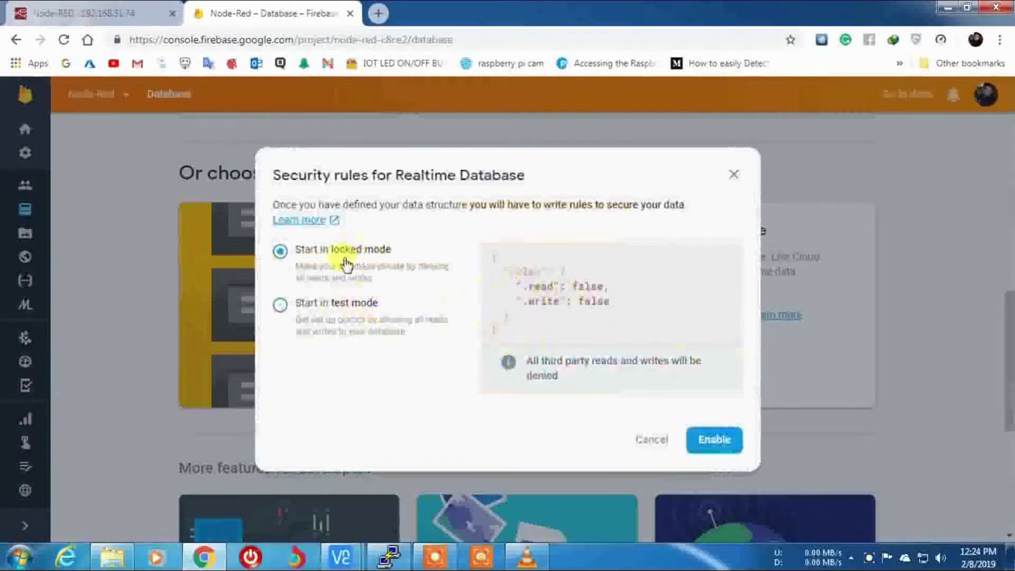
click(710, 450)
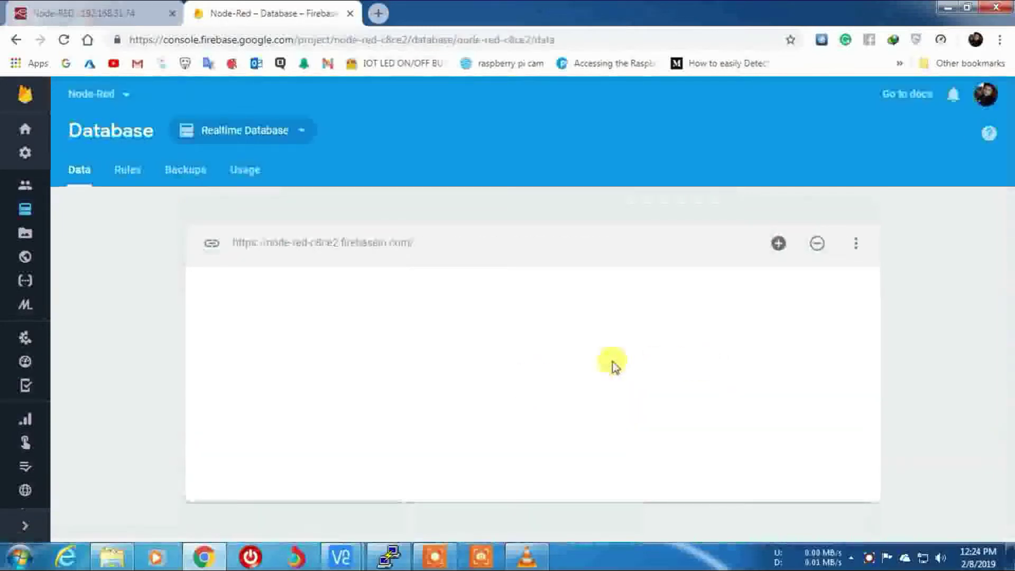
Open the Realtime Database's security rules and set the ".read" rule to true
click(127, 175)
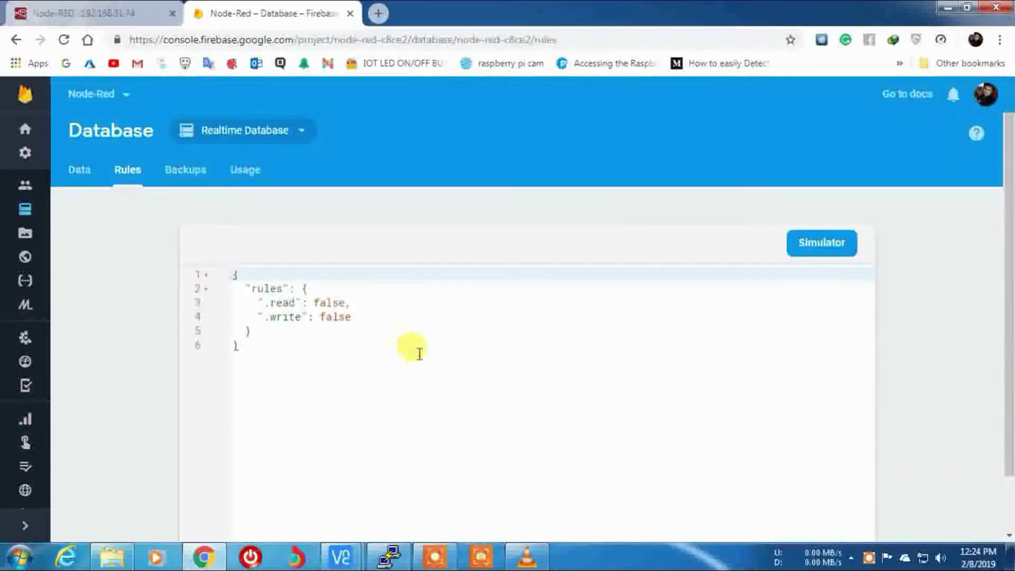
drag(347, 306, 317, 305)
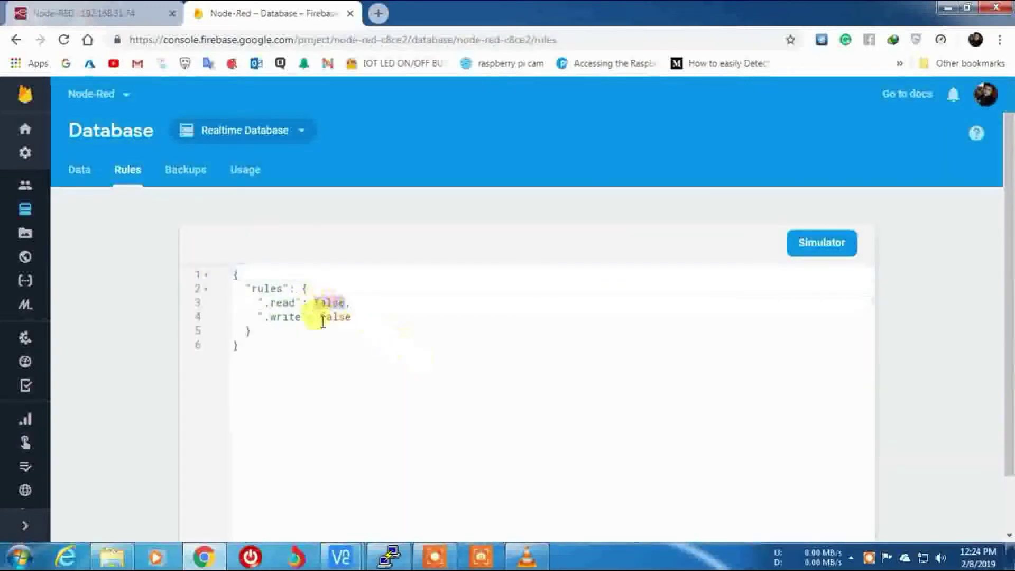
text(t)
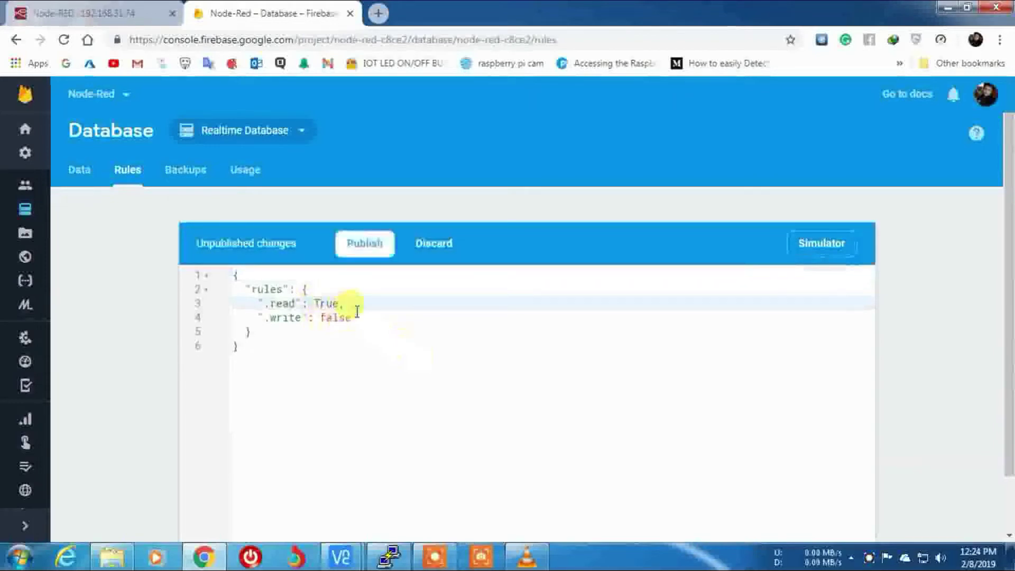
text(t)
click(416, 306)
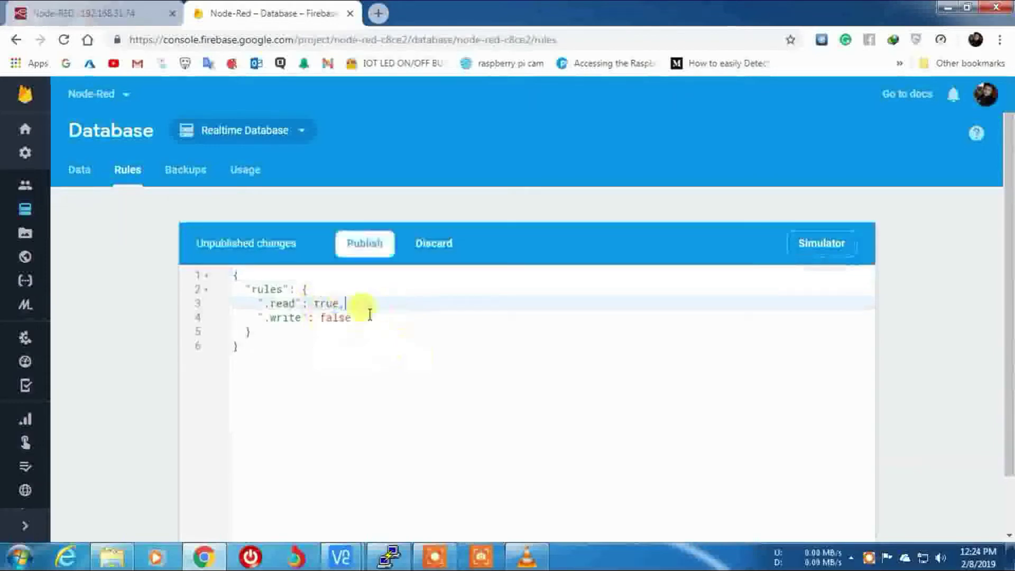
Set the ".write" rule to true, publish the rules and dismiss the public access warning
drag(354, 318, 328, 319)
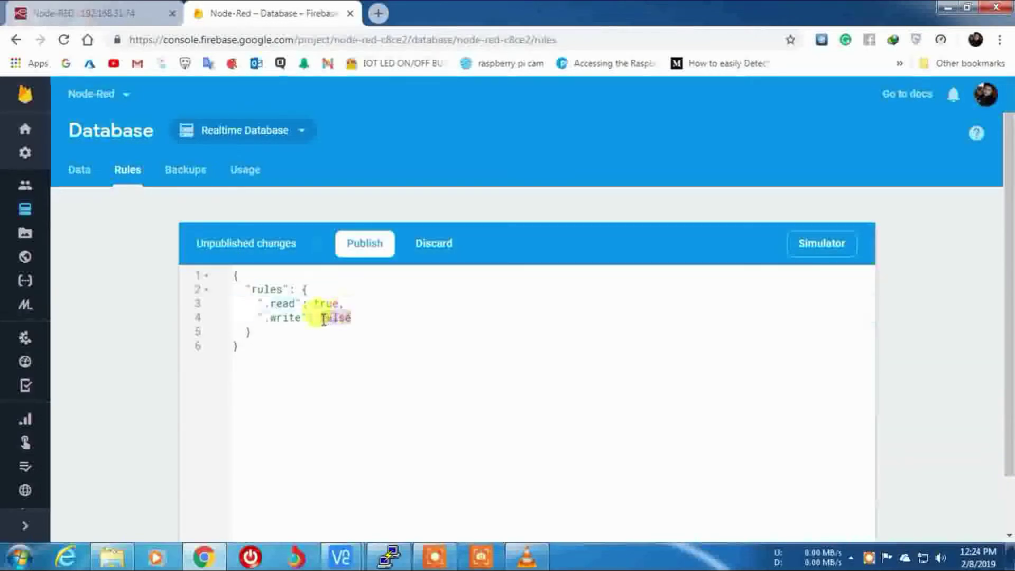
text(tru)
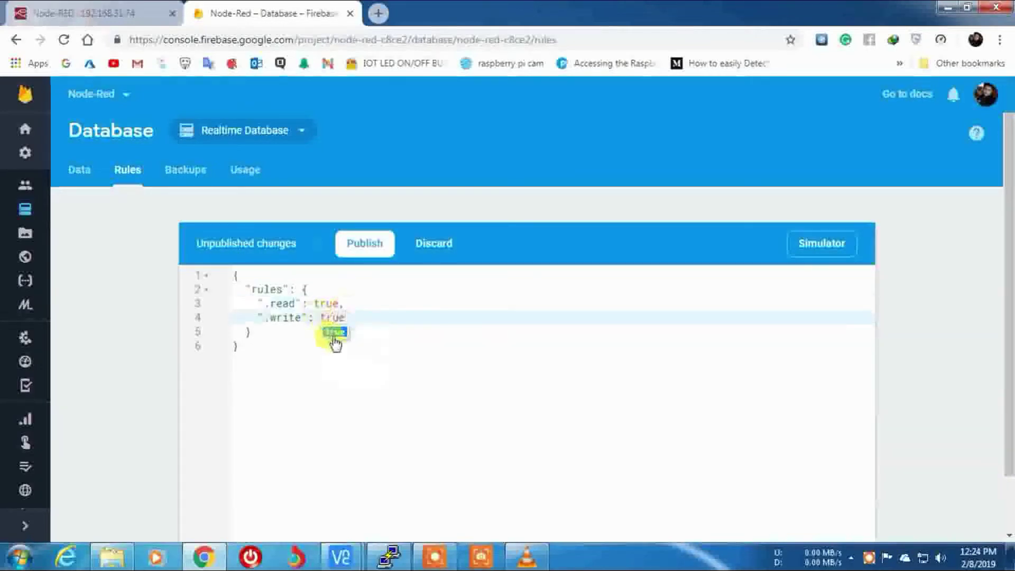
text(e)
click(343, 336)
click(379, 246)
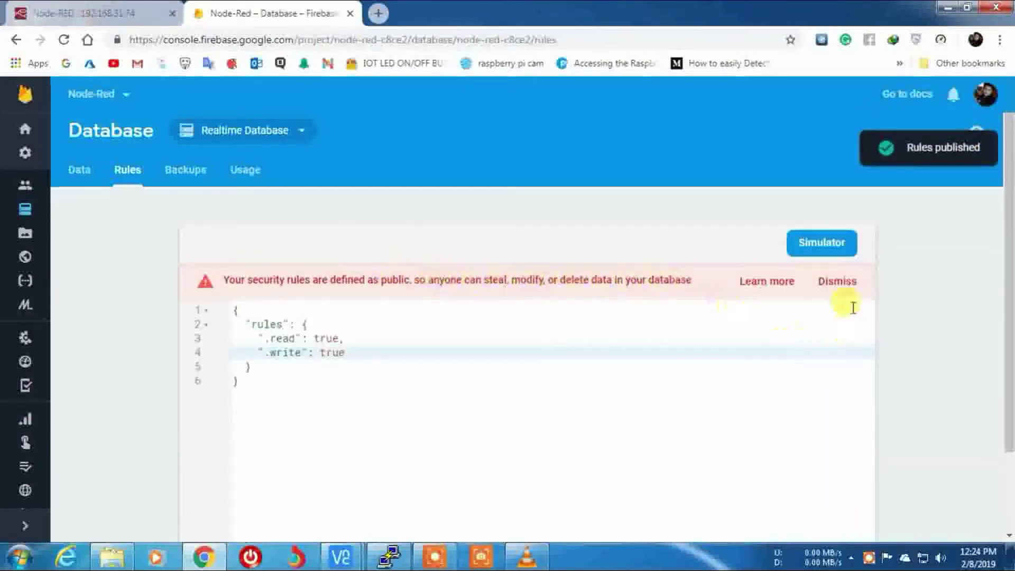
click(842, 283)
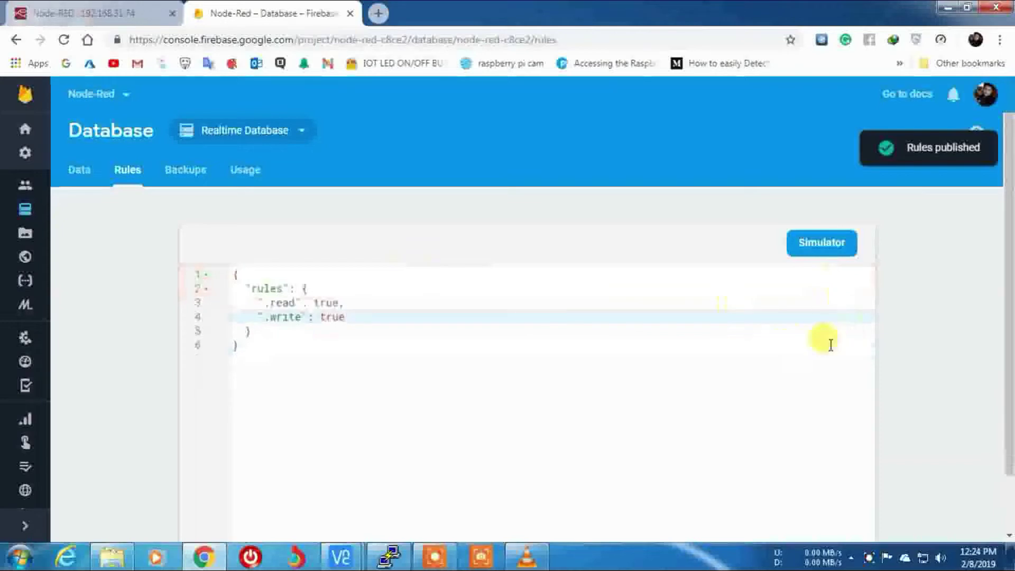
Return to the database's data view and delete the data at the root location
click(79, 175)
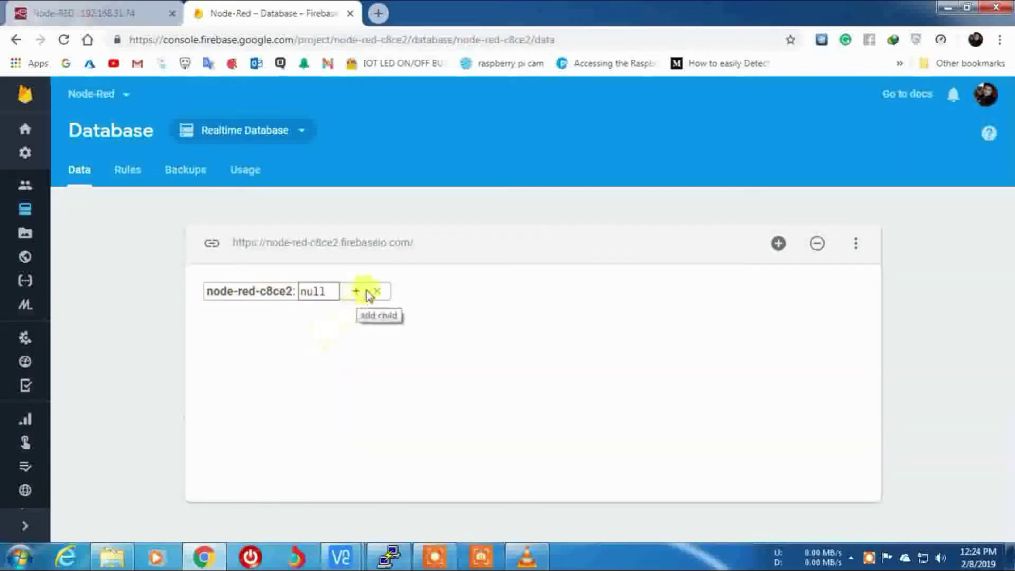
click(377, 291)
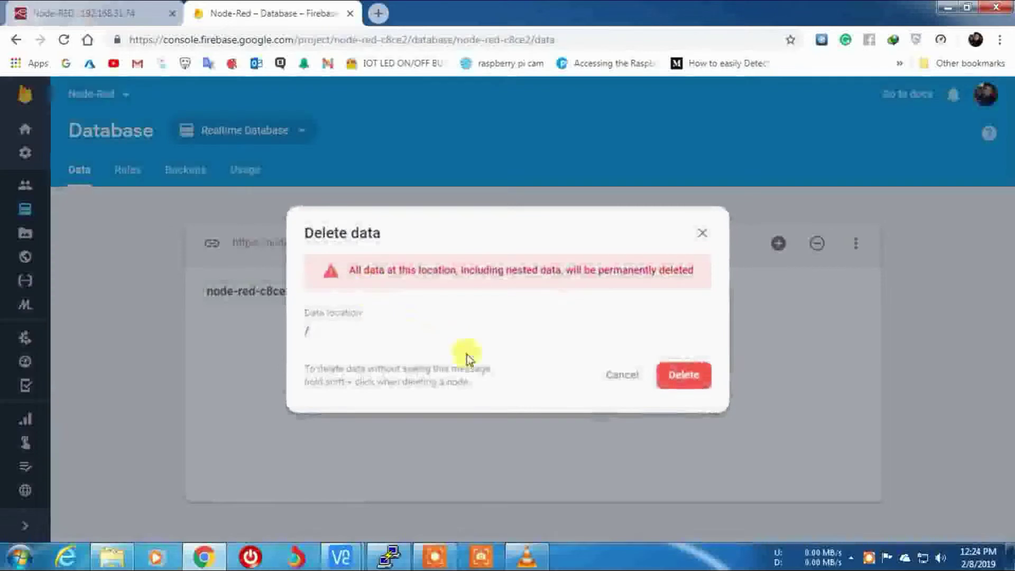
click(664, 376)
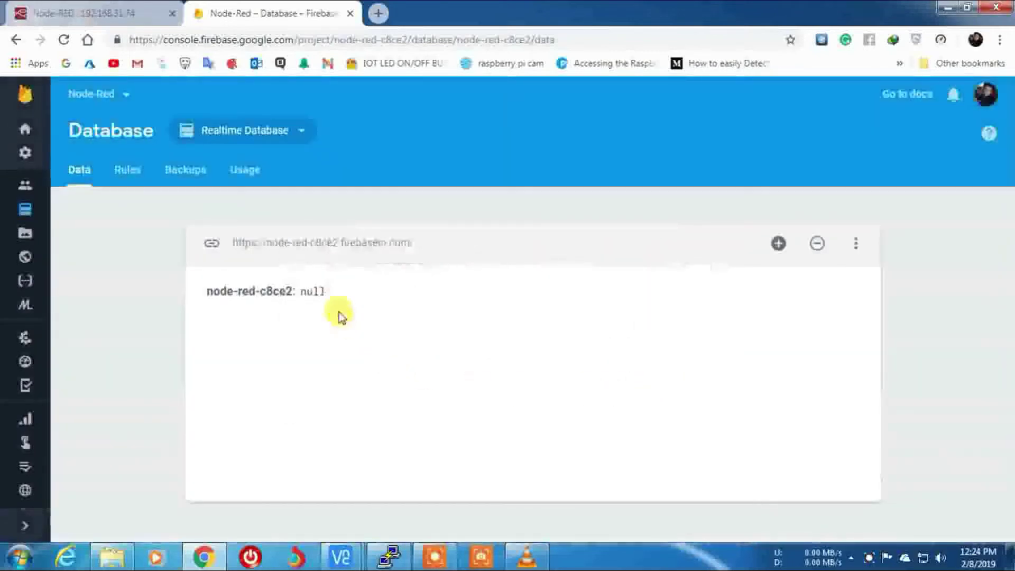
Add a child named D1 with the value Hellow under the database's root node
click(320, 292)
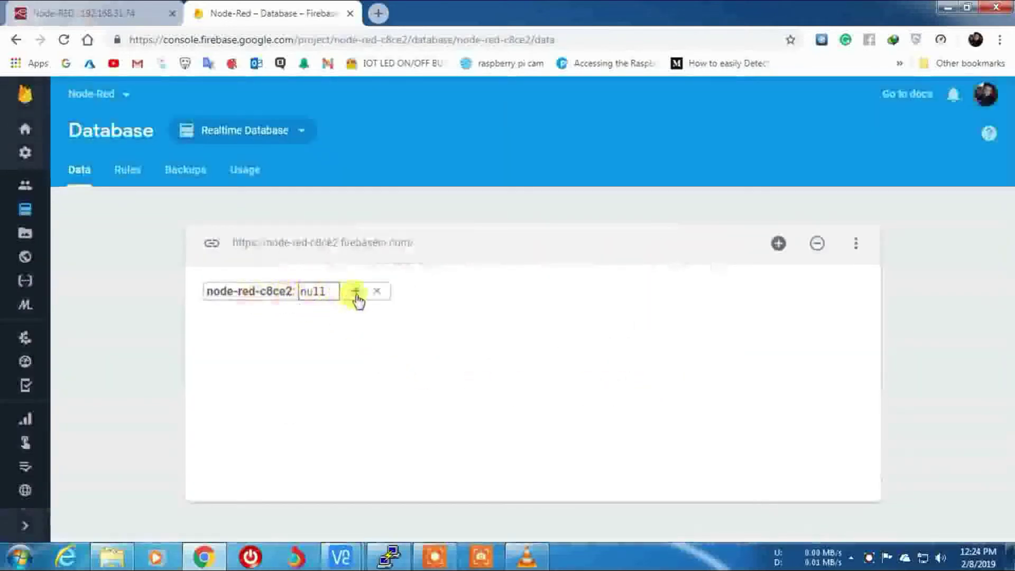
click(356, 292)
text(D)
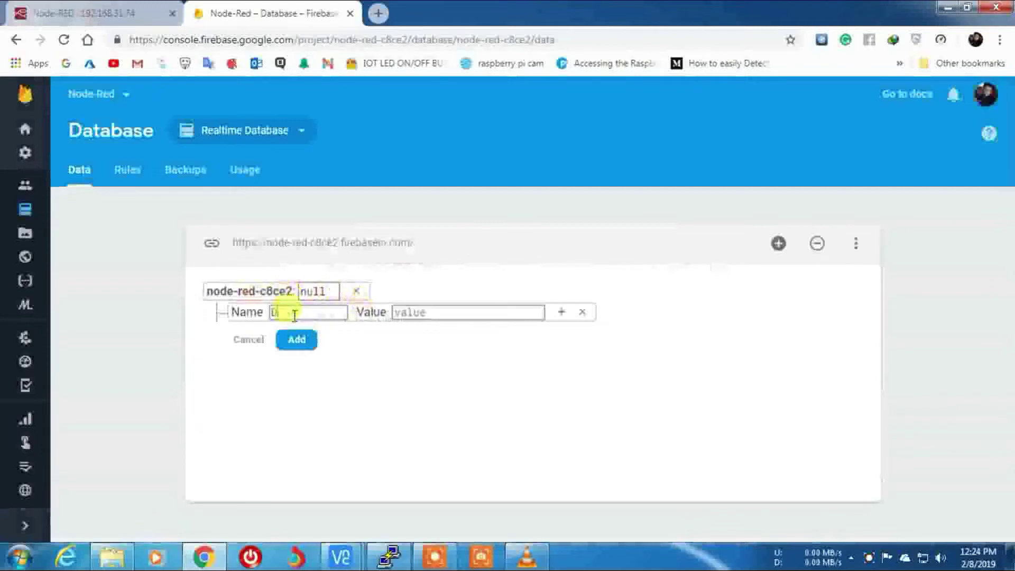
text(1)
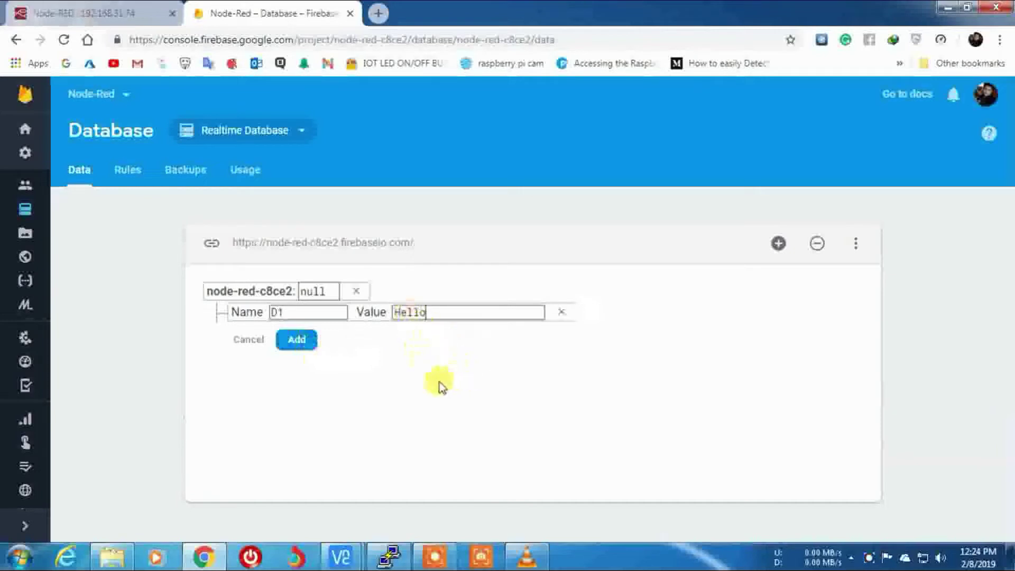
click(310, 343)
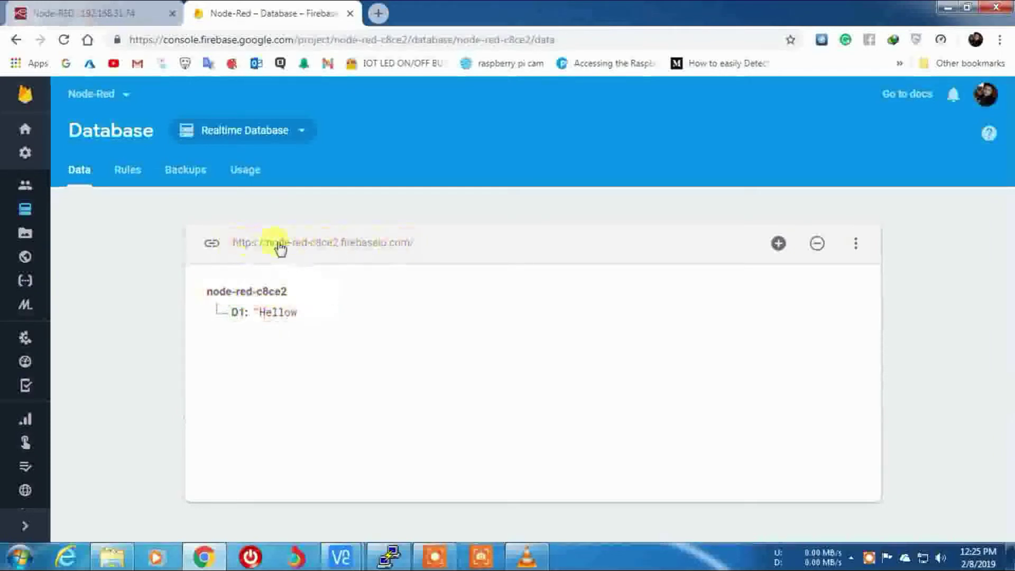
Copy the database's root node name, node-red-c8ce2
mouse_move(299, 297)
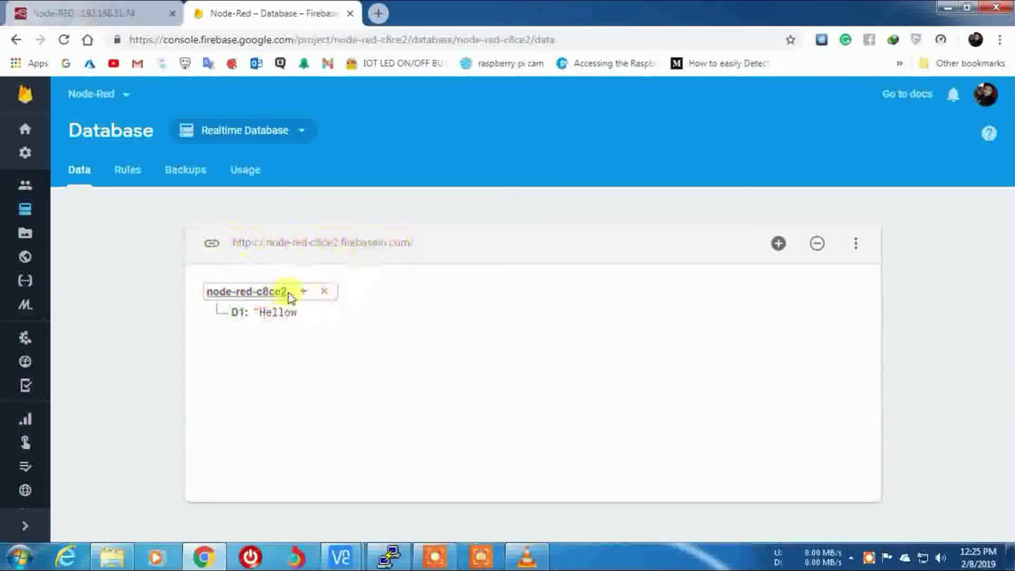
drag(290, 296, 207, 292)
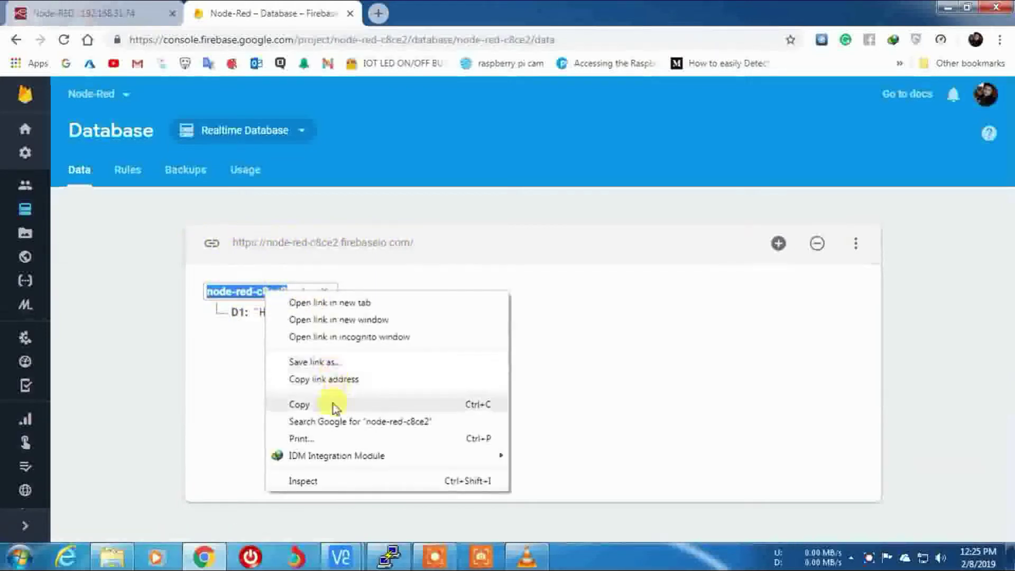
click(311, 407)
click(312, 403)
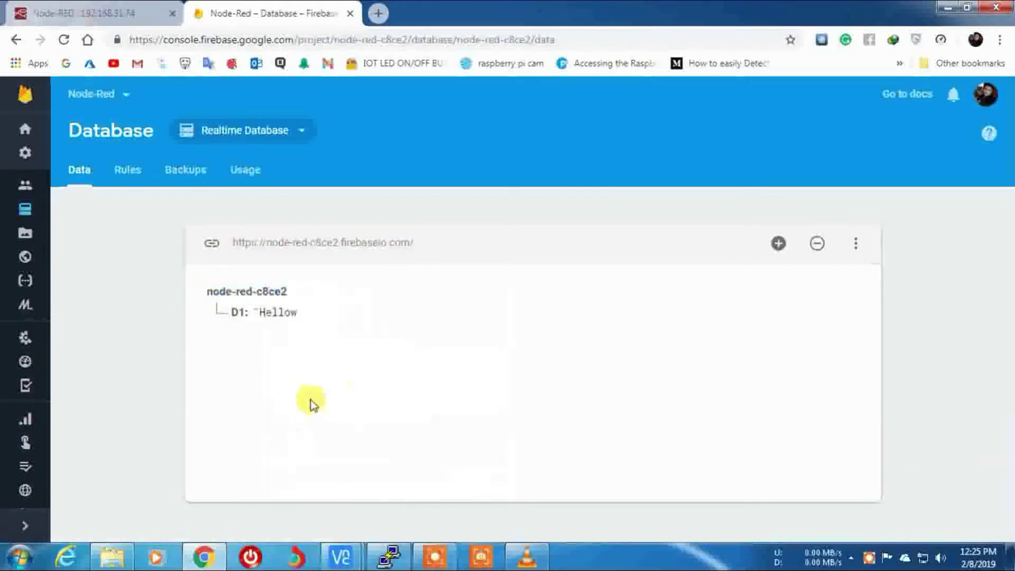
Switch to the Node-RED editor and search its palette manager for installable firebase modules
click(91, 13)
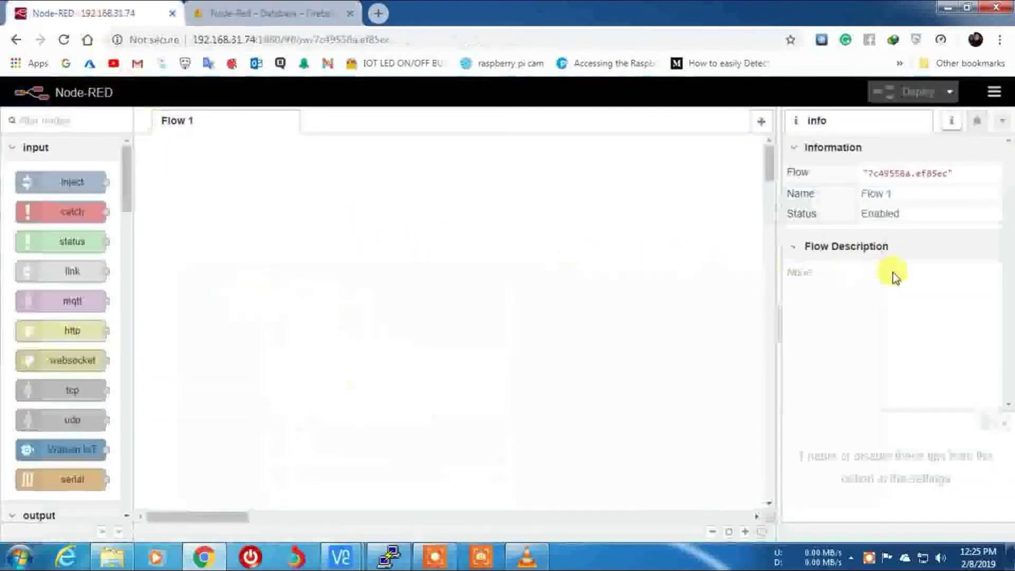
click(995, 92)
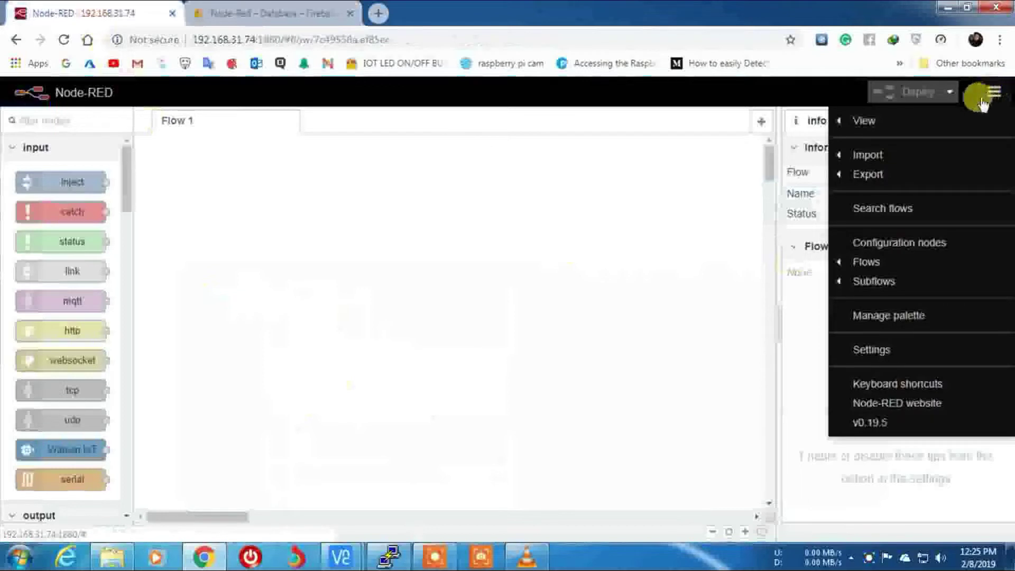
click(918, 320)
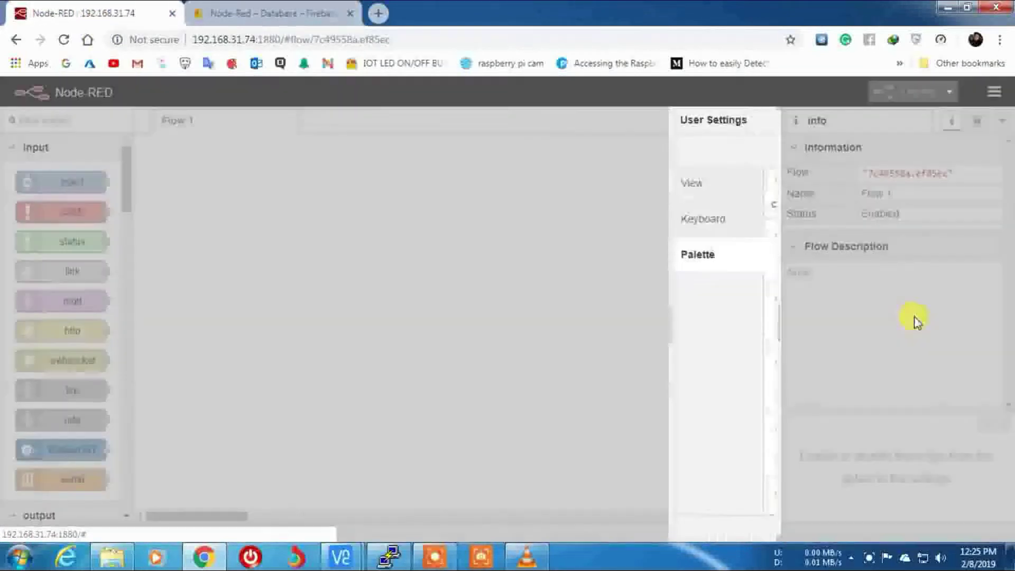
click(544, 189)
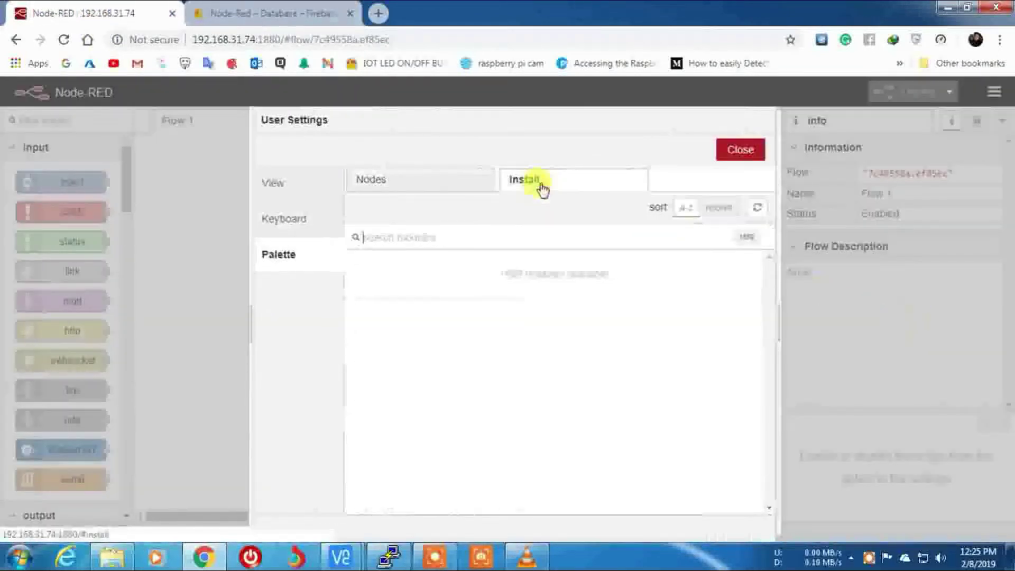
text(f)
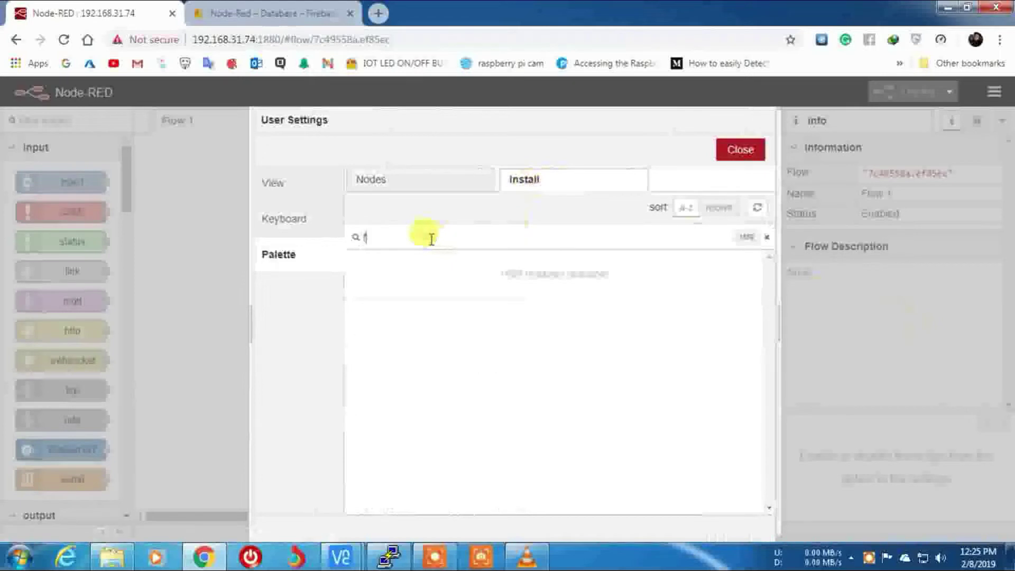
text(irebase)
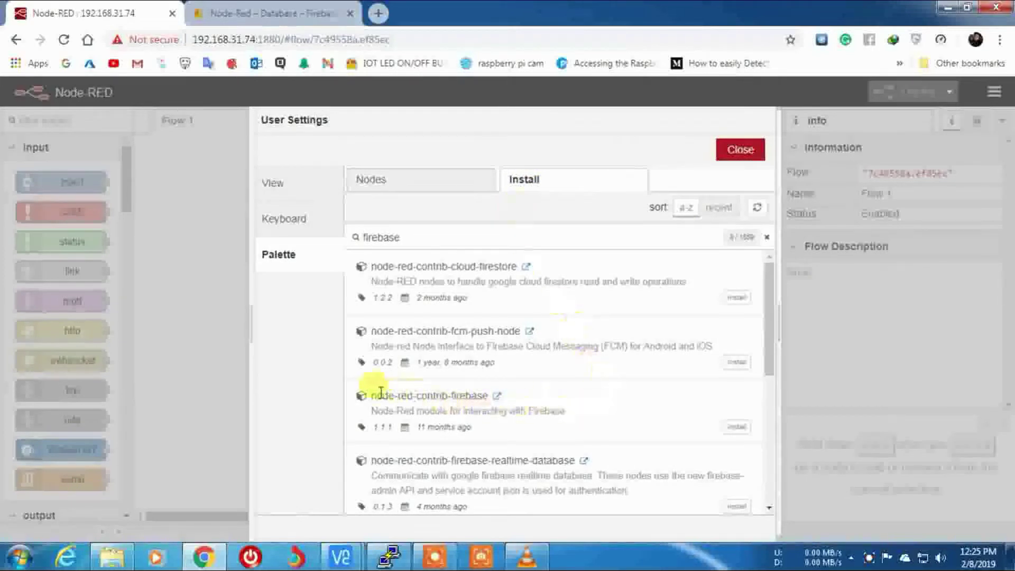
Highlight the node-red-contrib-firebase and node-red-contrib-firebase-realtime-database names, then install node-red-contrib-firebase and confirm the installation
drag(372, 398, 486, 398)
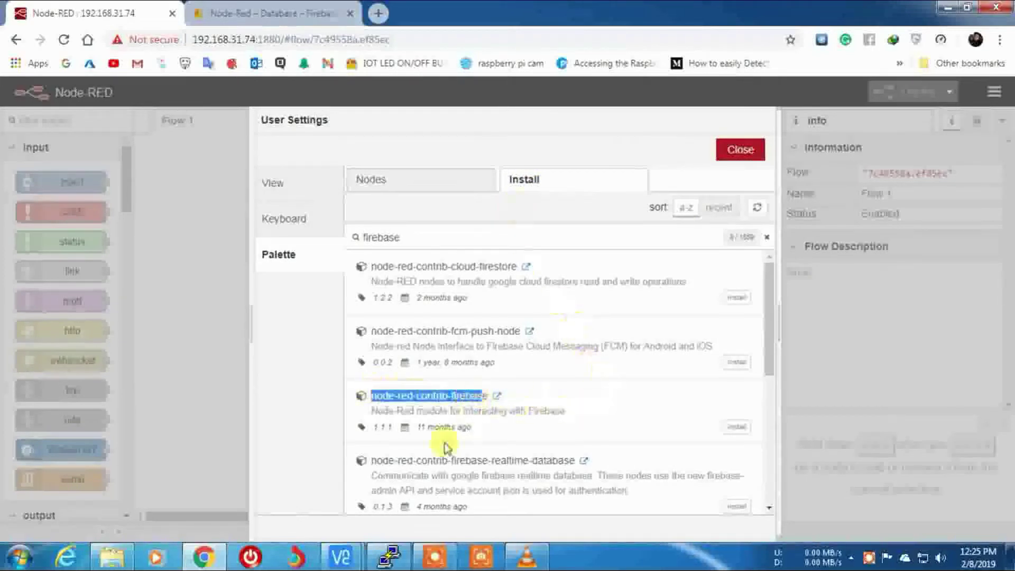
drag(372, 460, 579, 466)
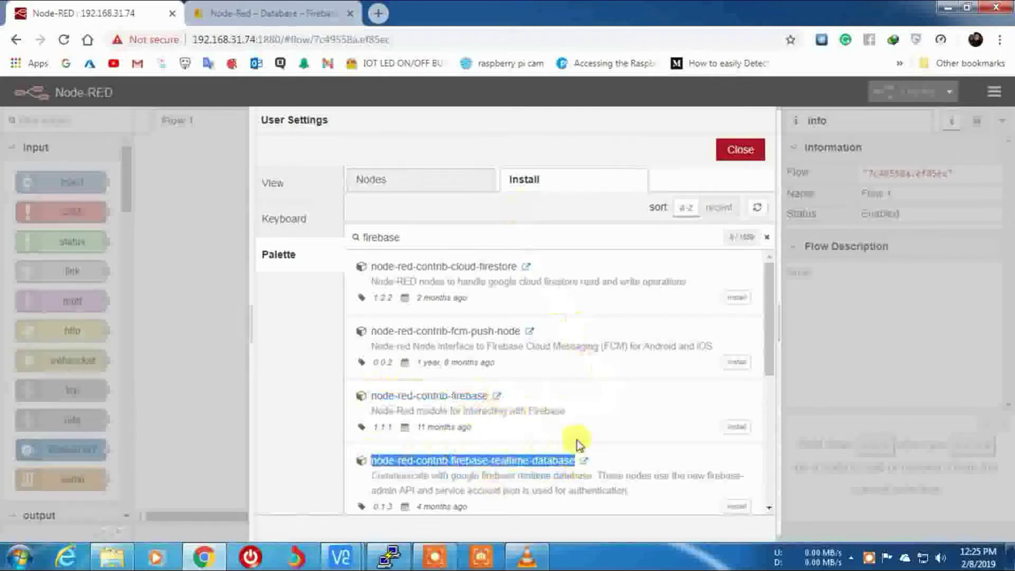
click(587, 440)
click(736, 427)
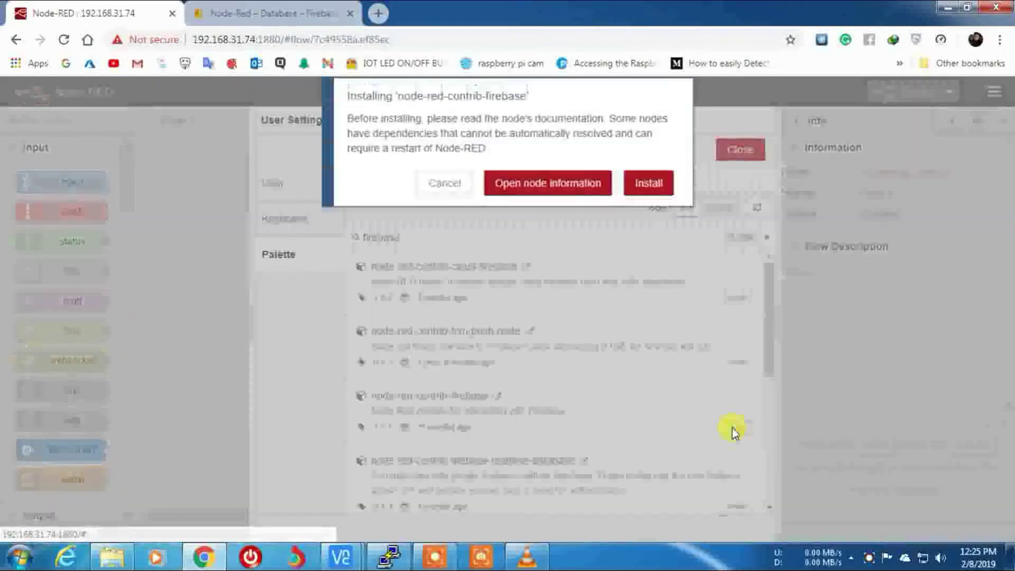
click(650, 183)
scroll(701, 329, down, 3)
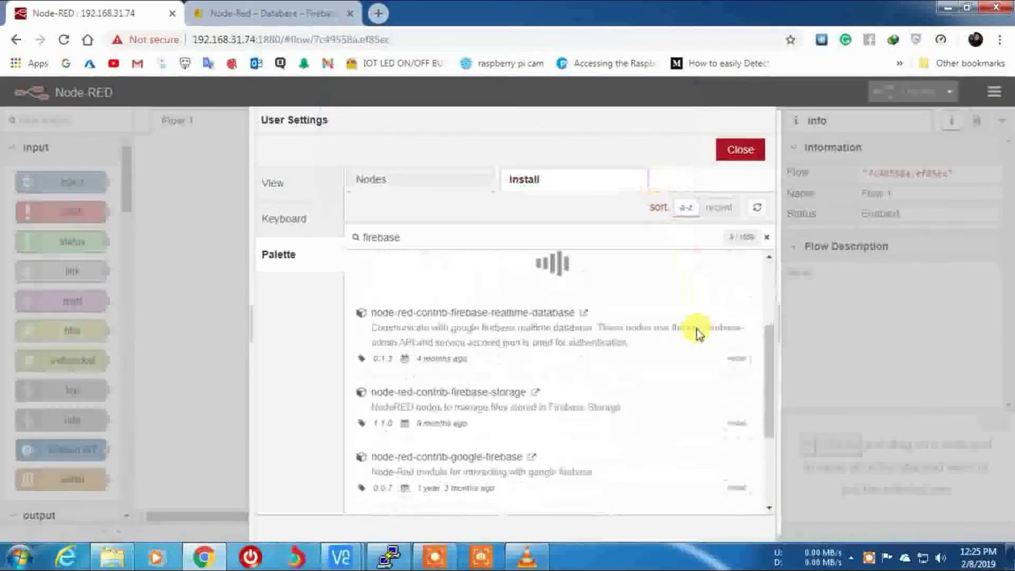
Install the node-red-contrib-firebase-realtime-database module from the palette results and confirm the installation
click(735, 359)
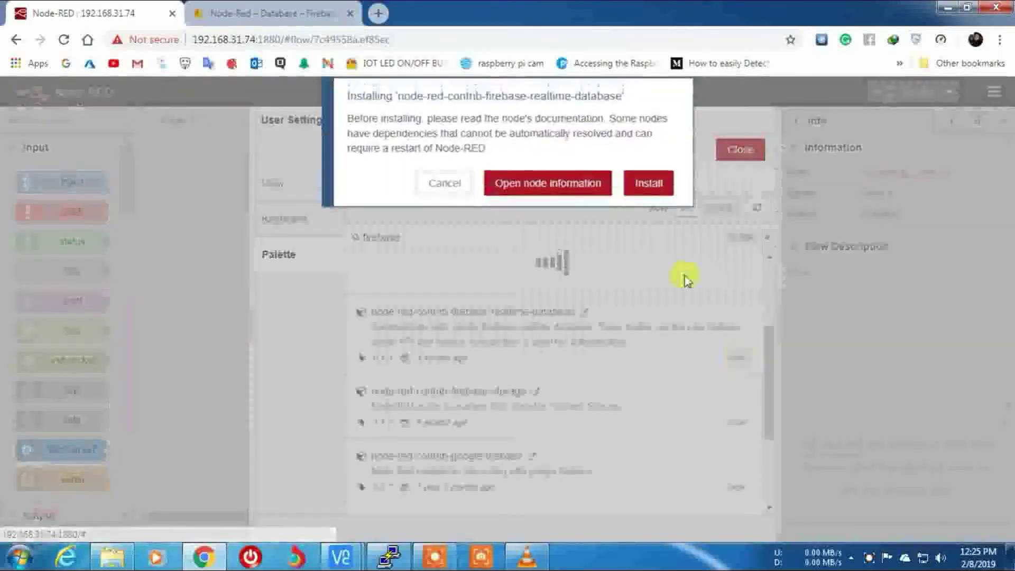
click(649, 188)
scroll(721, 379, up, 1)
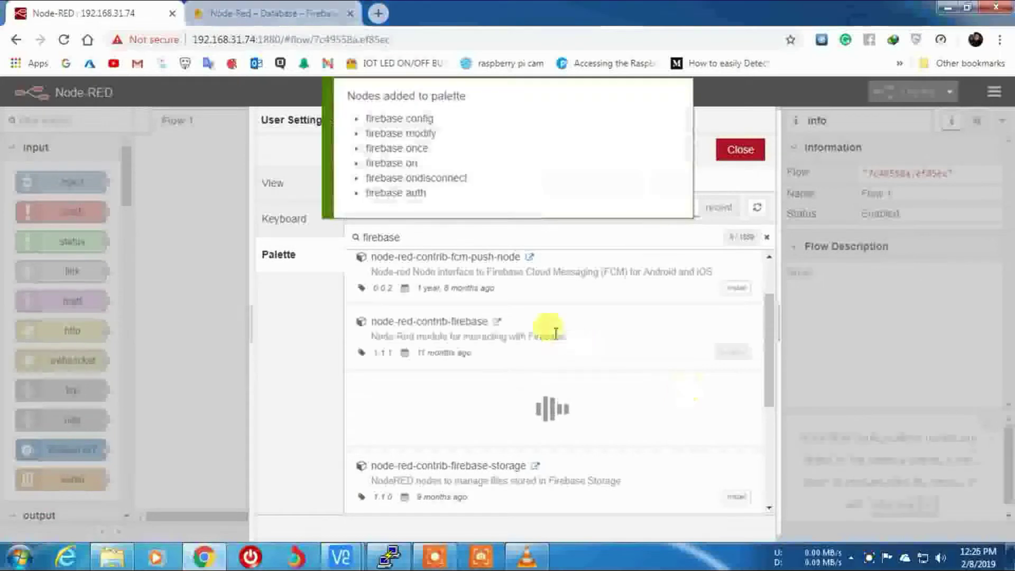
double_click(355, 96)
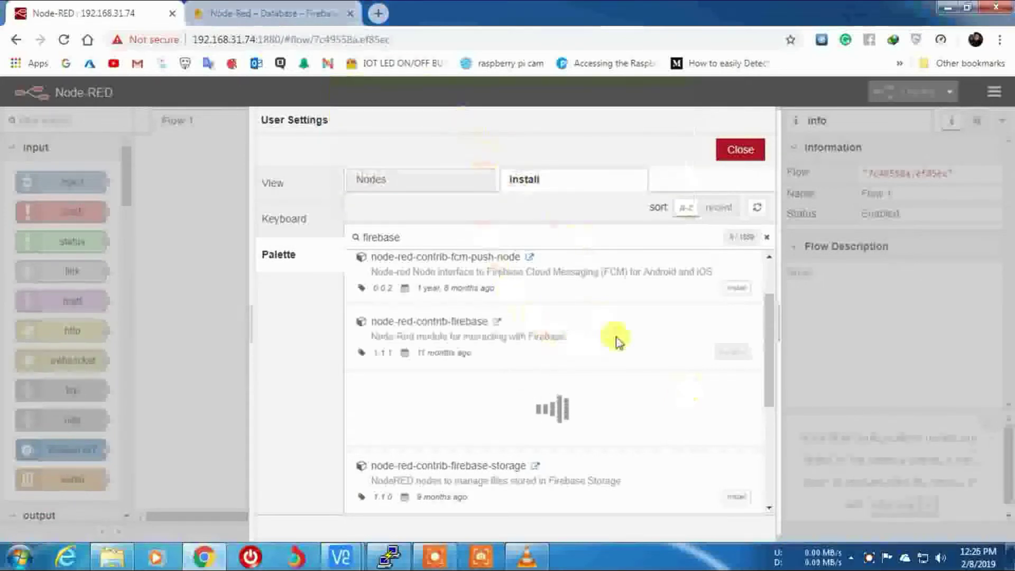
scroll(618, 343, down, 1)
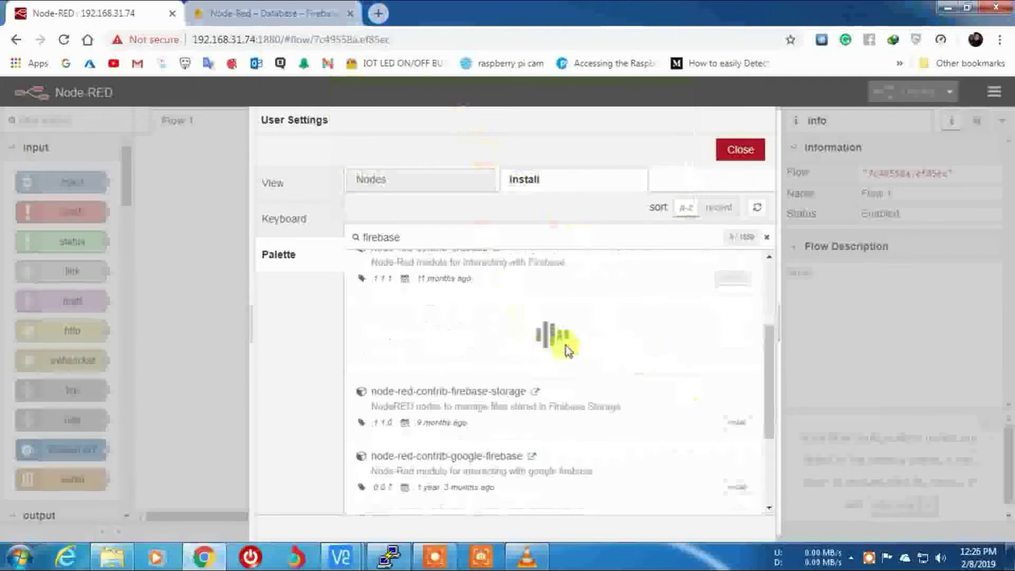
scroll(566, 344, up, 1)
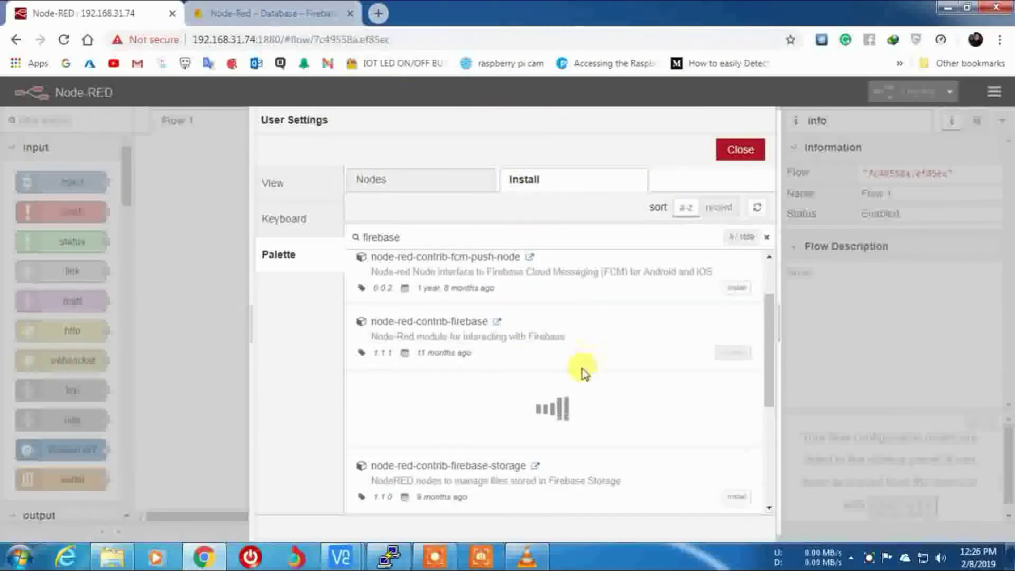
Switch to the VNC Viewer session, highlight the added firebase node types in the Node-RED console, and return to the editor
mouse_move(351, 559)
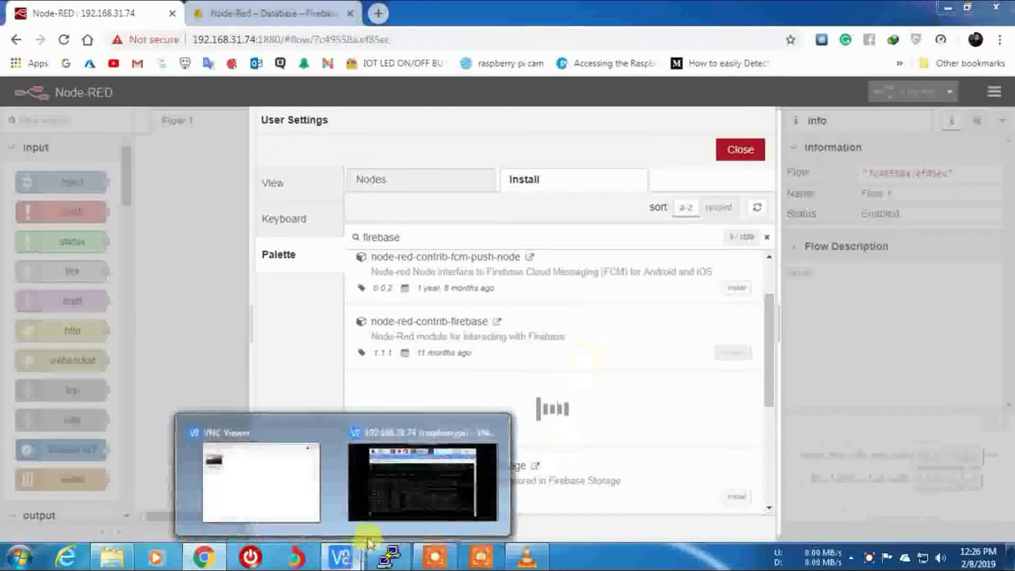
click(396, 465)
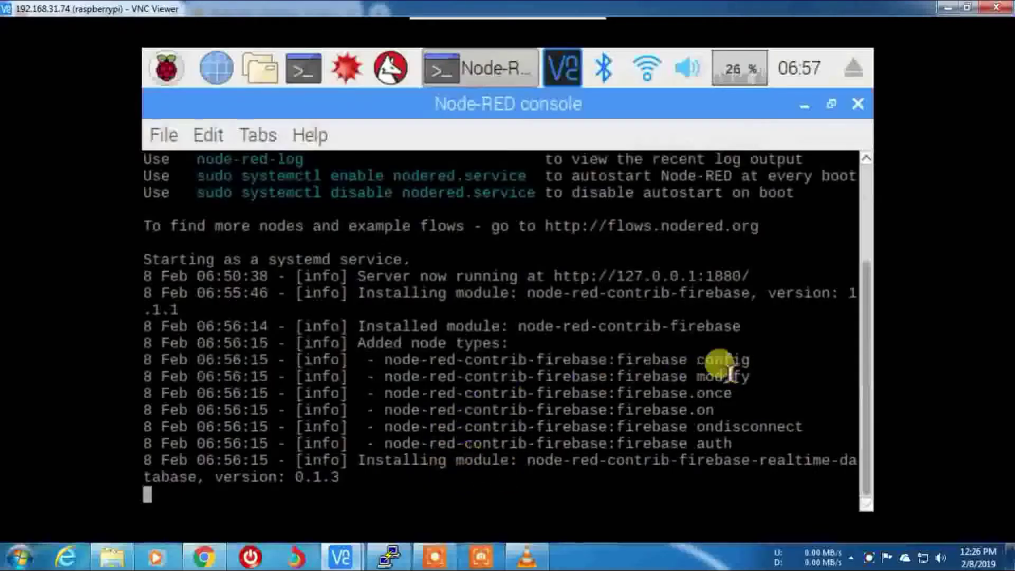
drag(697, 359, 740, 444)
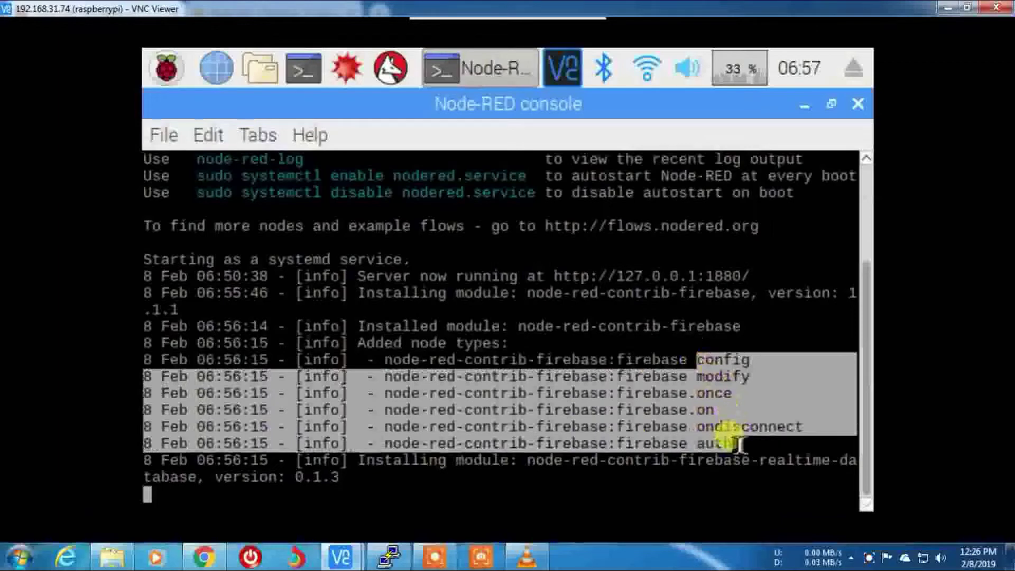
click(948, 7)
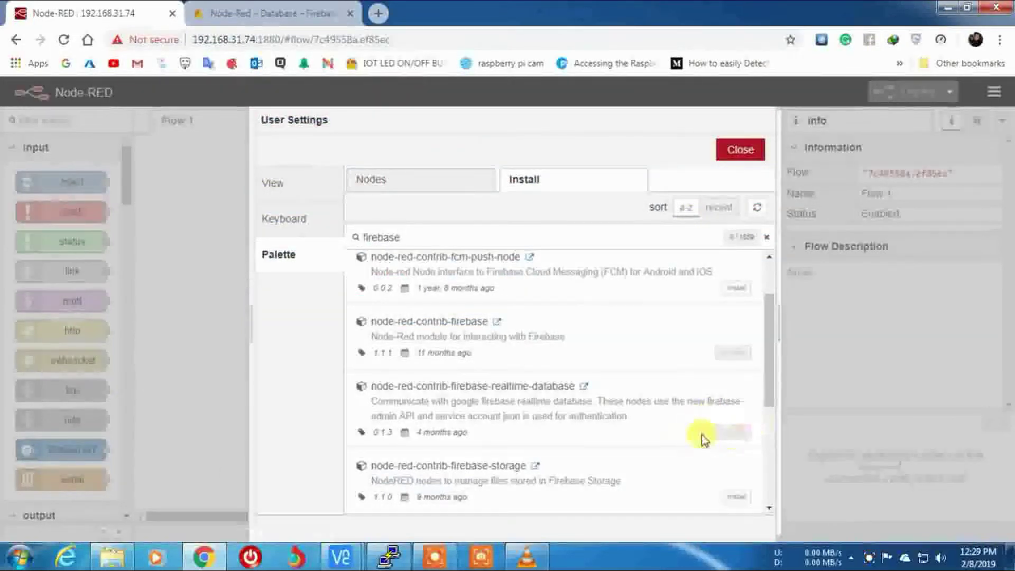
Close the user settings and place an inject node and a firebase modify node on Flow 1
click(740, 150)
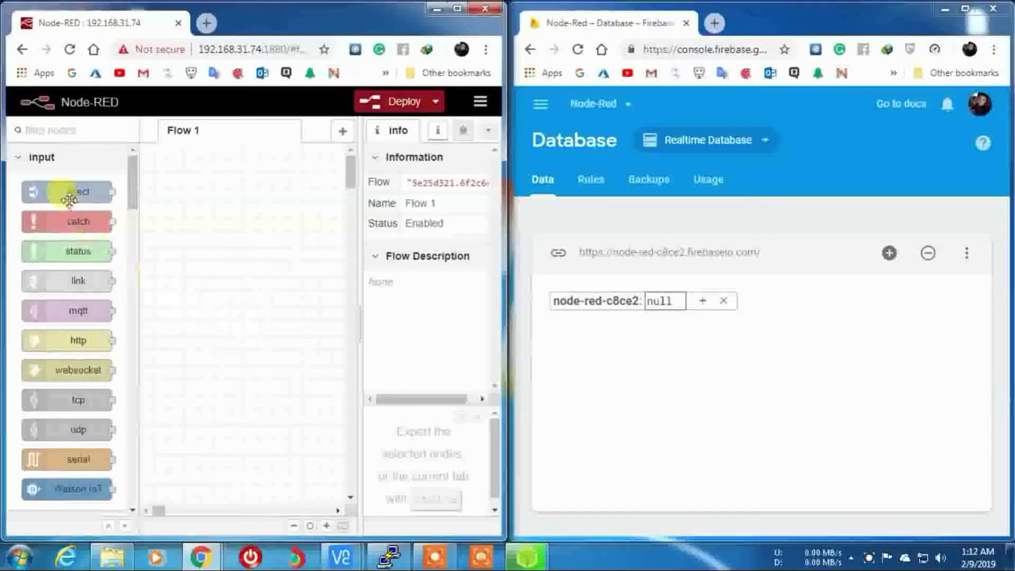
drag(68, 191, 200, 309)
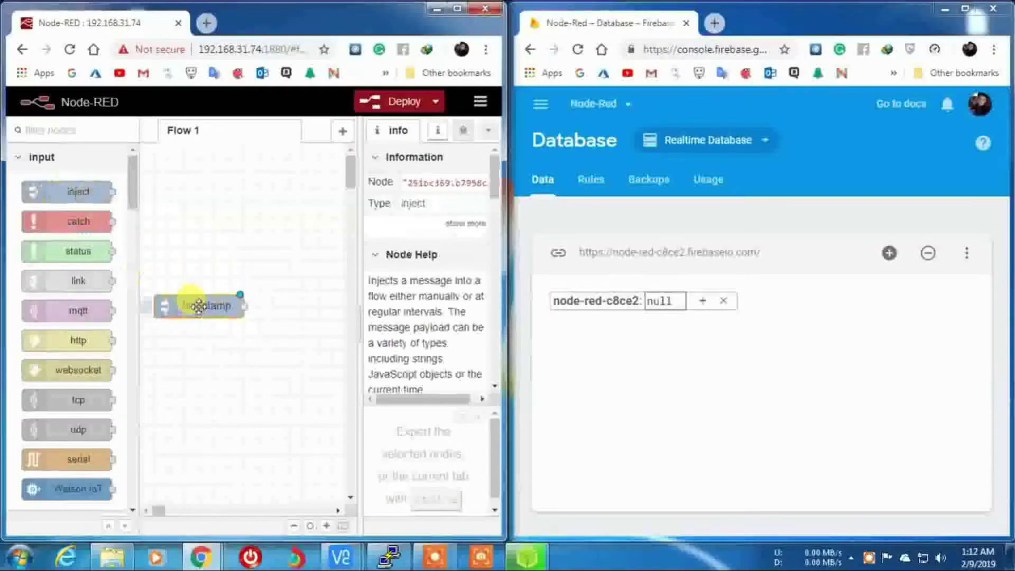
scroll(74, 402, down, 15)
scroll(64, 380, down, 10)
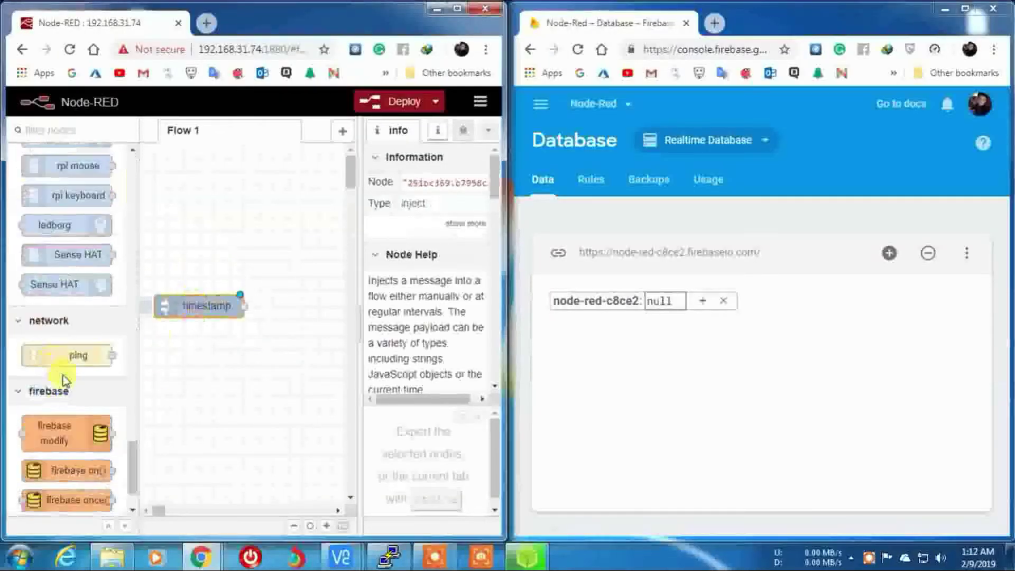
drag(51, 370, 284, 227)
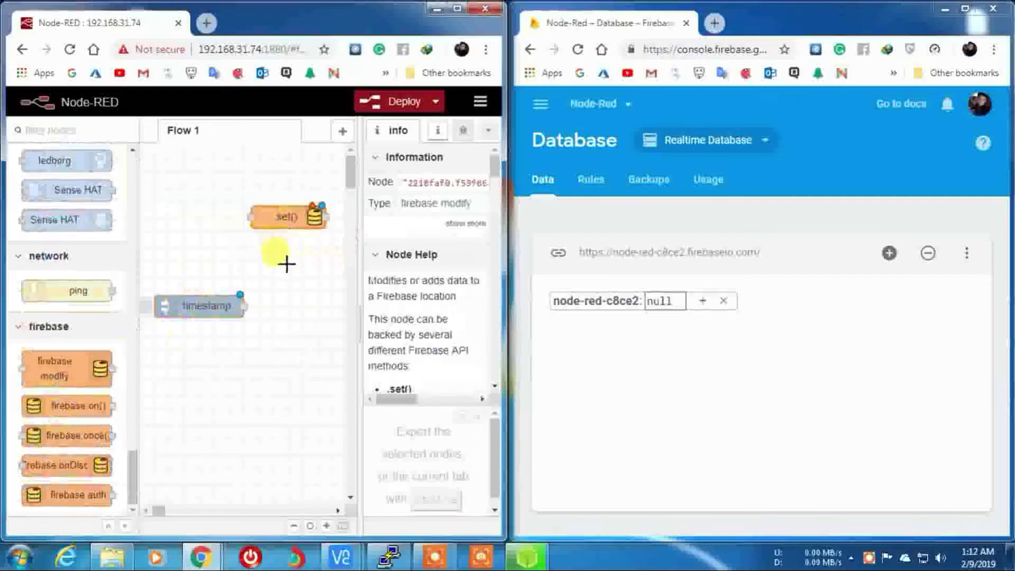
Select the node-red-c8ce2 database for the firebase modify node and update its config with auth type None
double_click(281, 220)
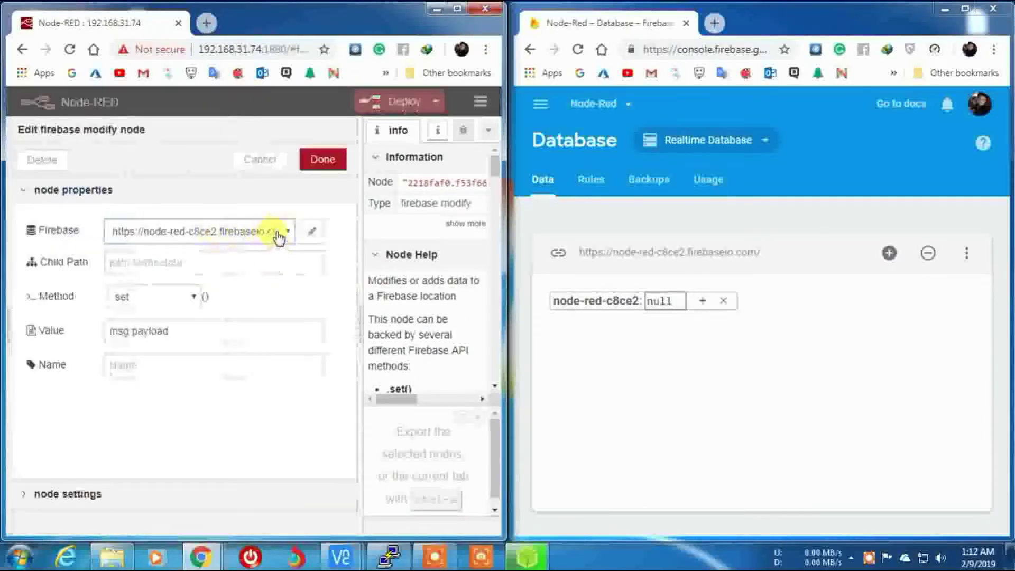
click(279, 236)
click(191, 250)
click(313, 239)
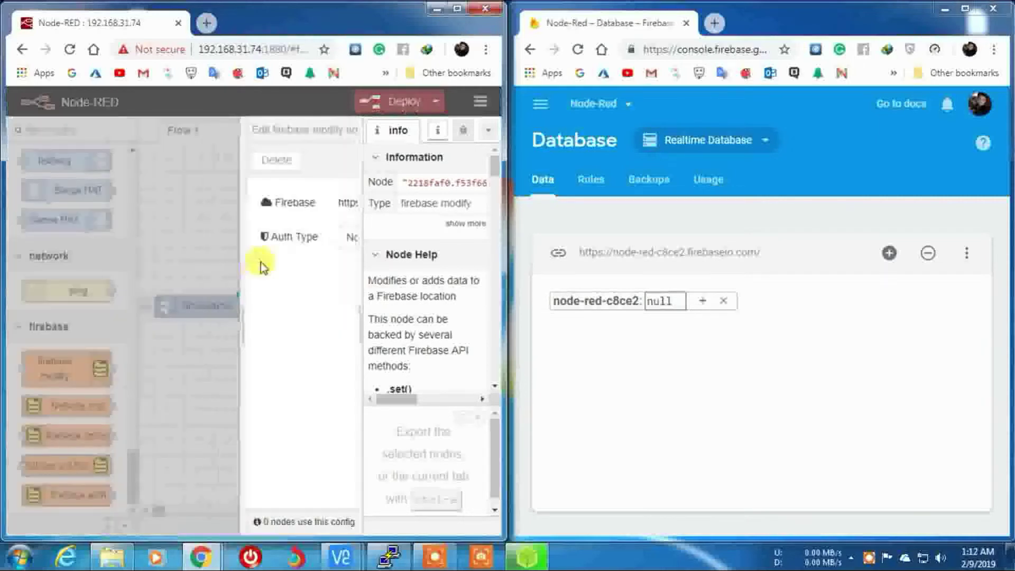
drag(141, 203, 248, 206)
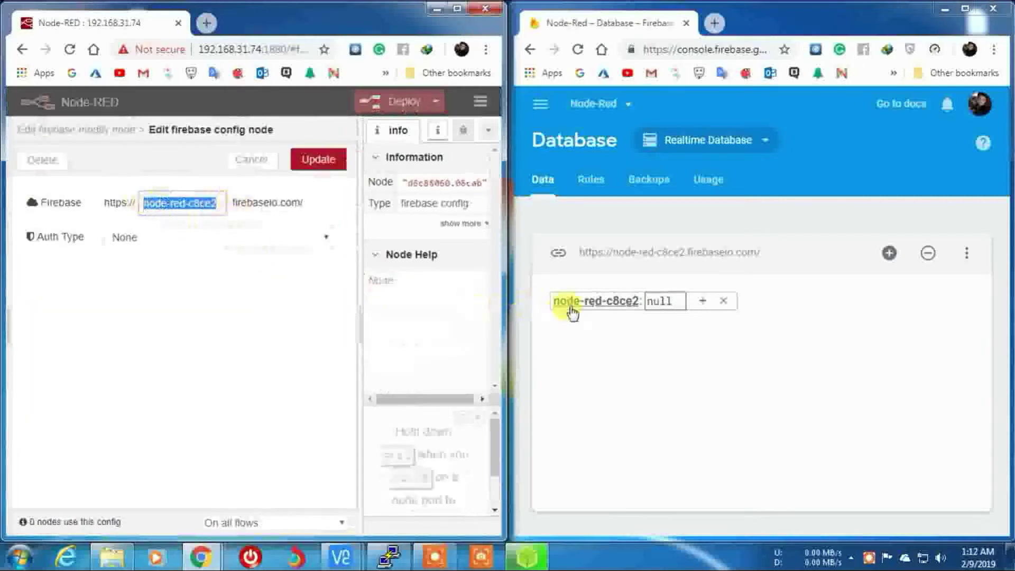
click(233, 240)
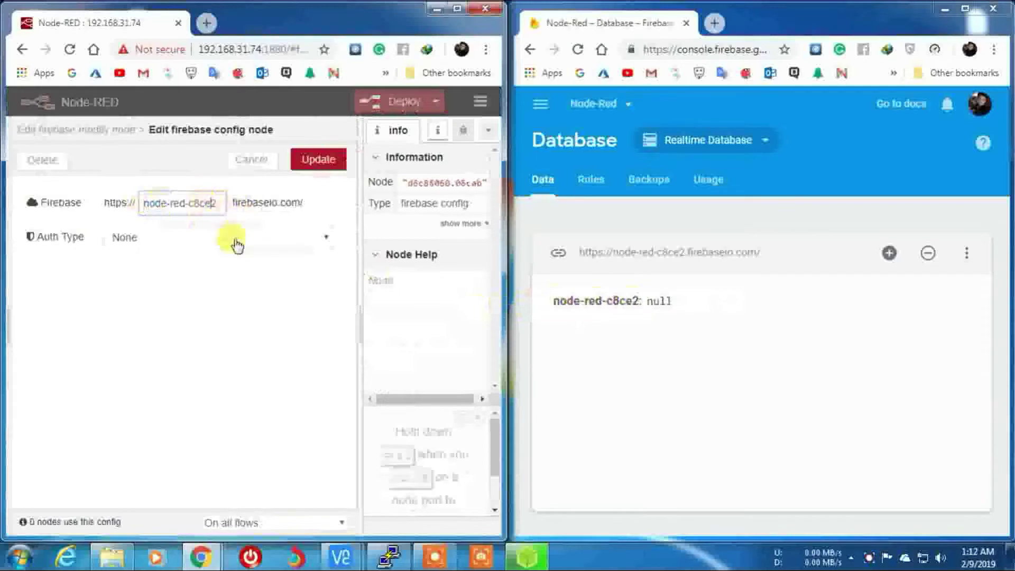
click(180, 257)
click(319, 159)
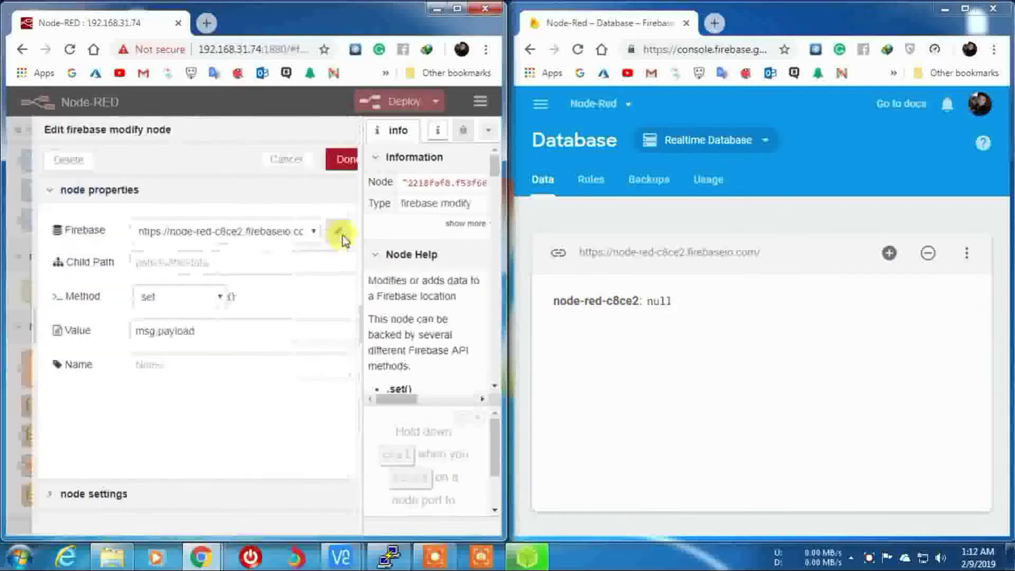
Set the firebase modify node's child path to Data1 and save the node, dismissing the flash notification
click(161, 263)
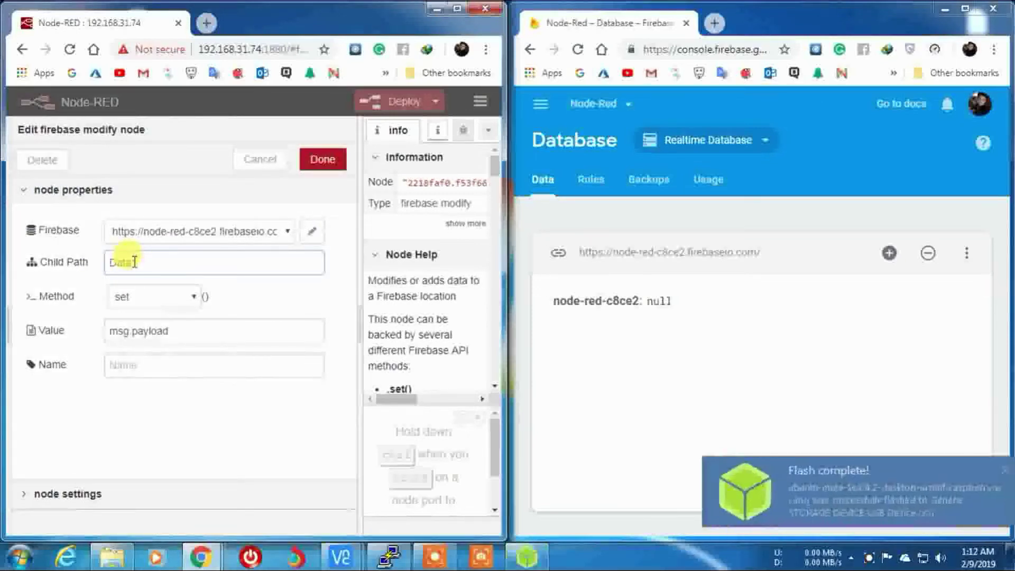
click(1004, 470)
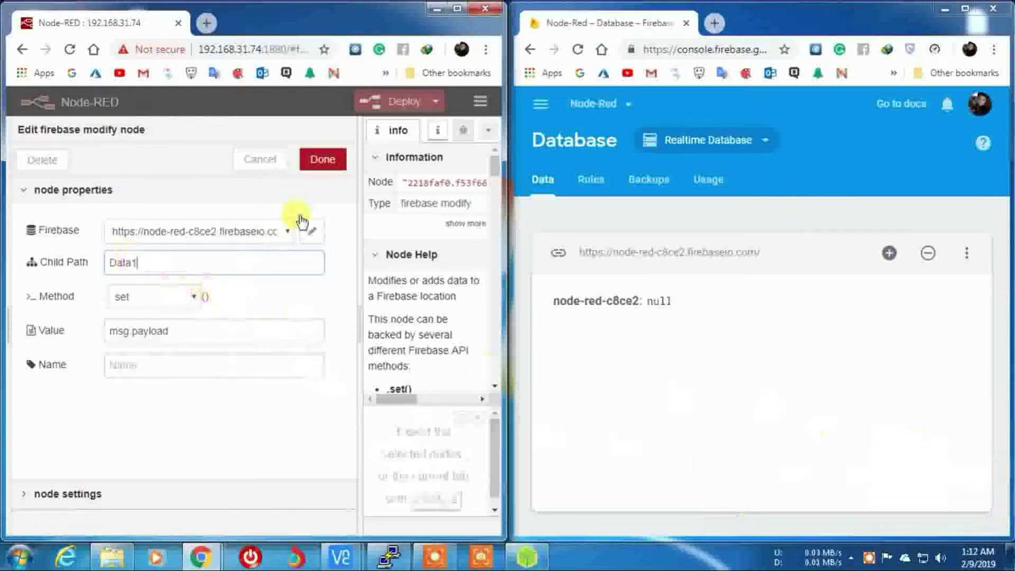
click(322, 160)
Set the inject node's payload to the string C# Corner and save the node
click(205, 316)
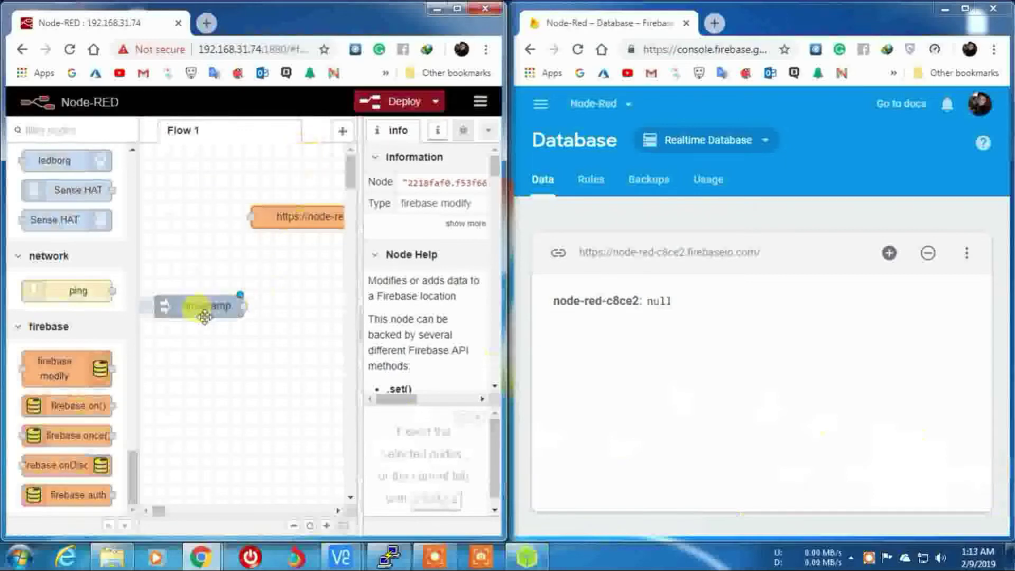
double_click(199, 305)
click(186, 237)
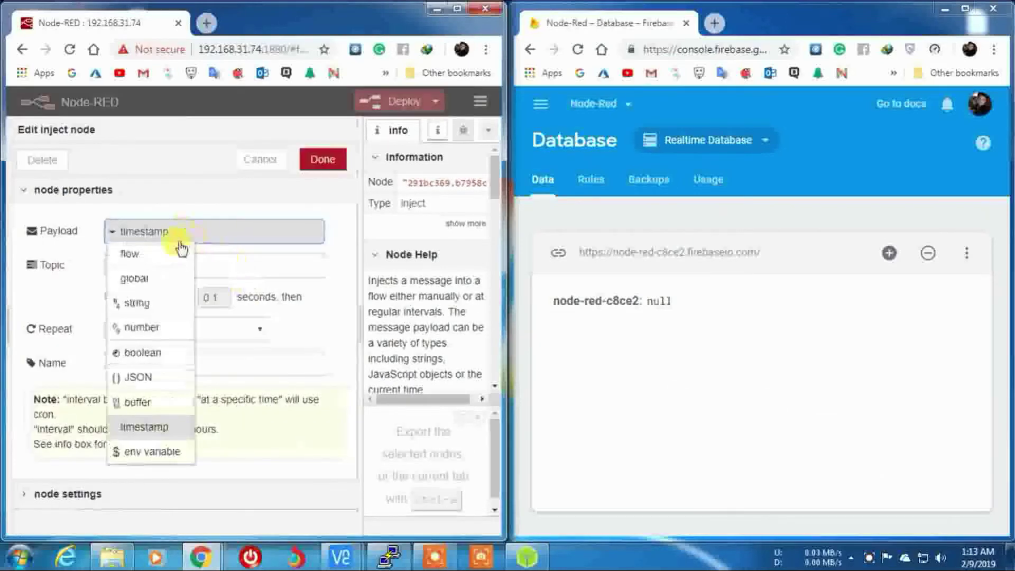
click(139, 303)
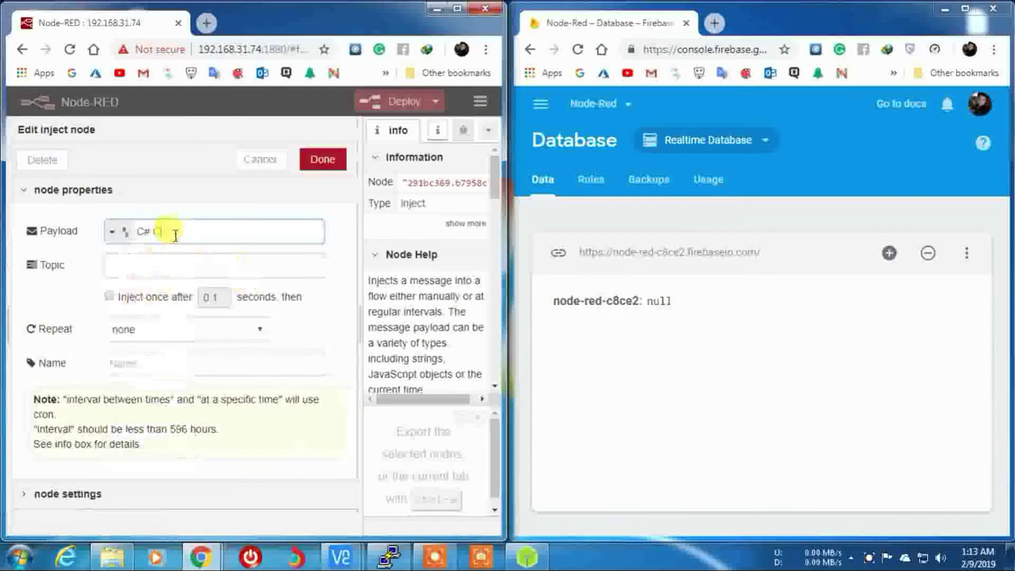
click(304, 173)
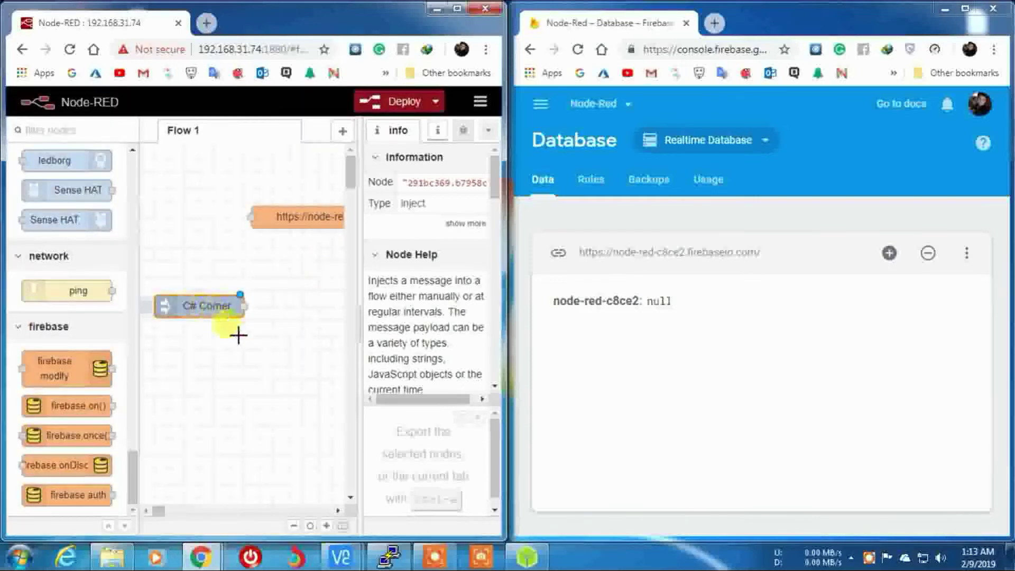
Wire the C# Corner inject node to the firebase modify node, then deploy the flow and trigger the injection
drag(250, 217, 245, 312)
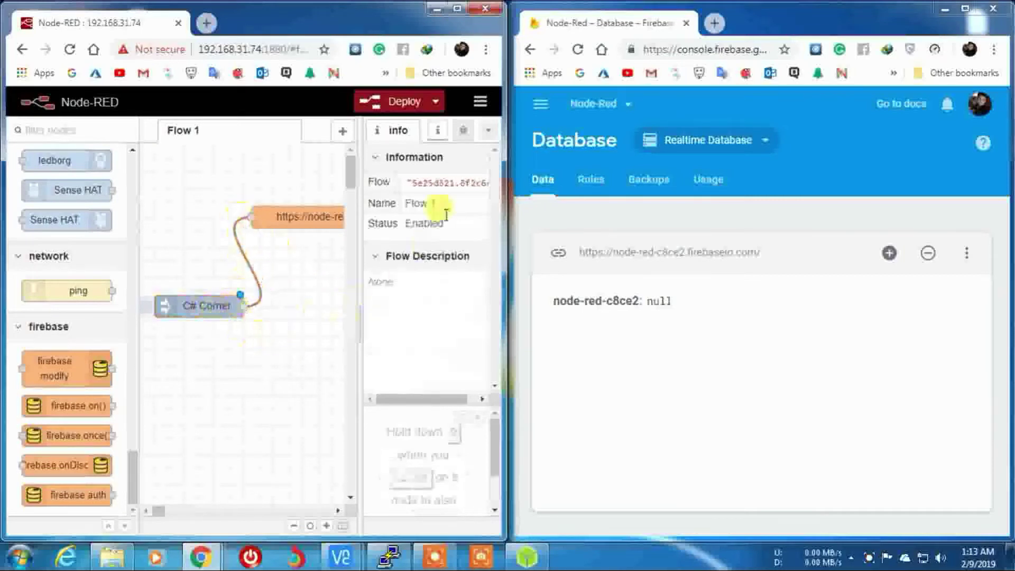
click(392, 100)
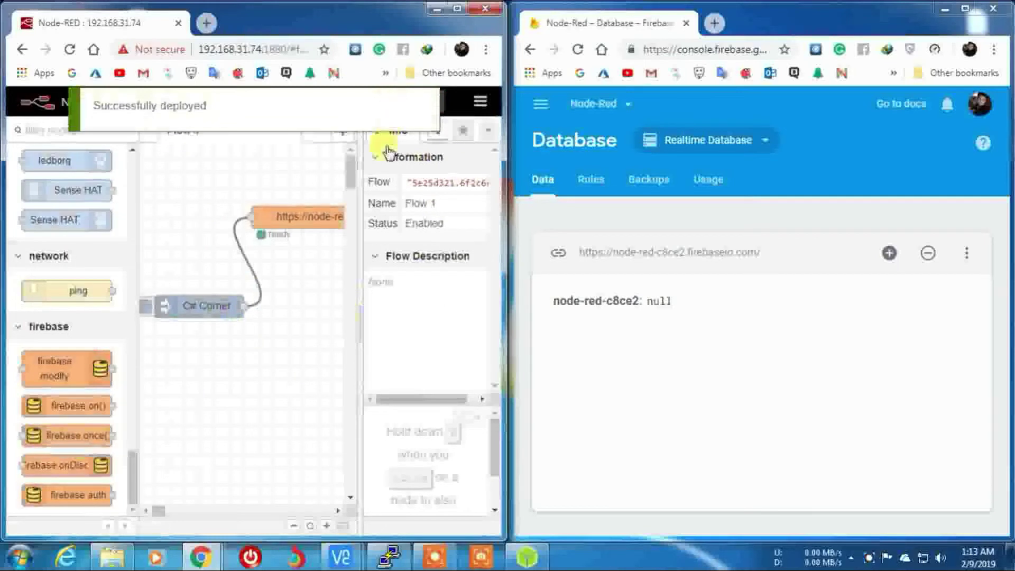
click(149, 316)
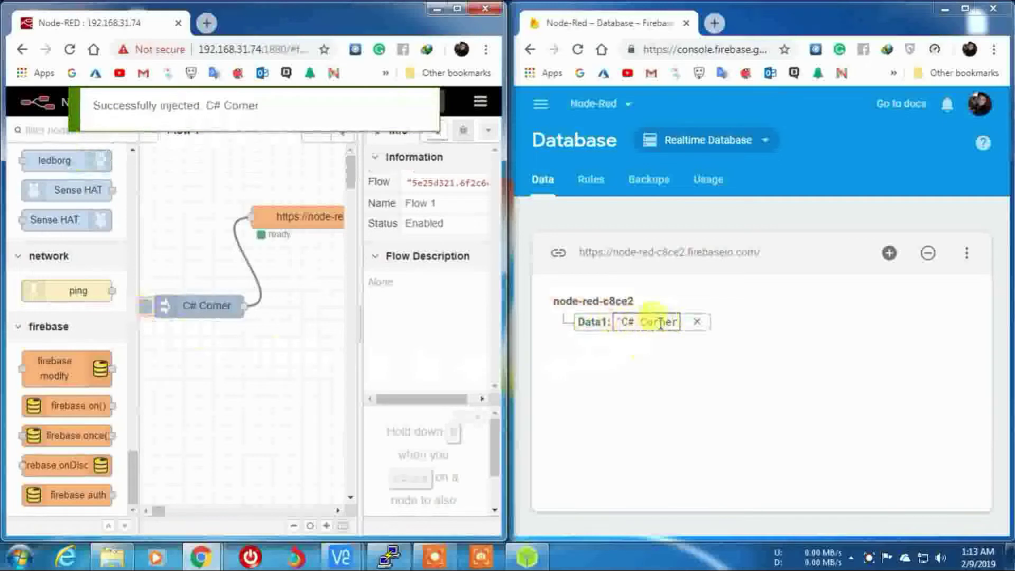
Change the inject node's string payload to Hello World, then redeploy the flow and trigger the injection
double_click(199, 305)
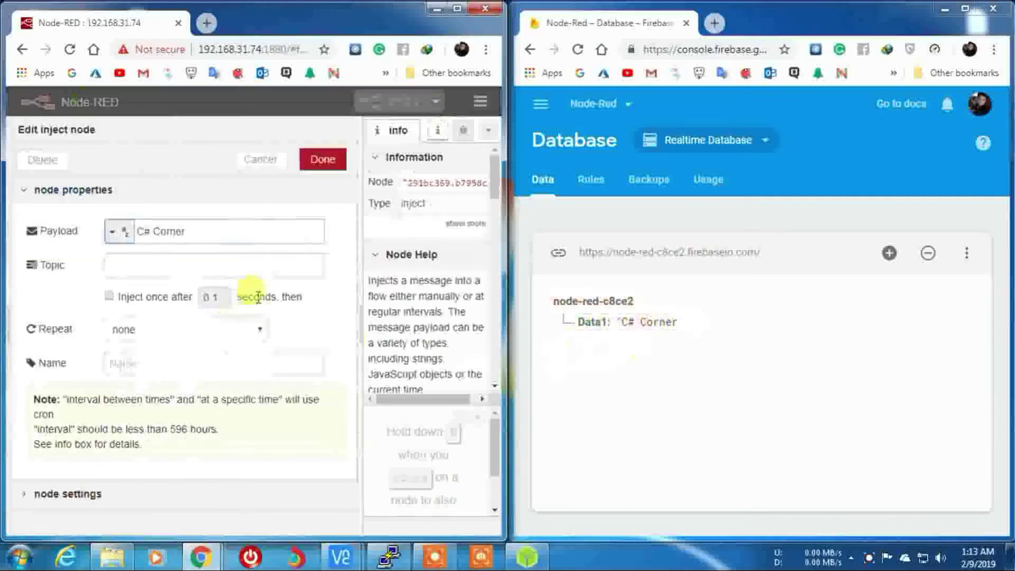
click(207, 232)
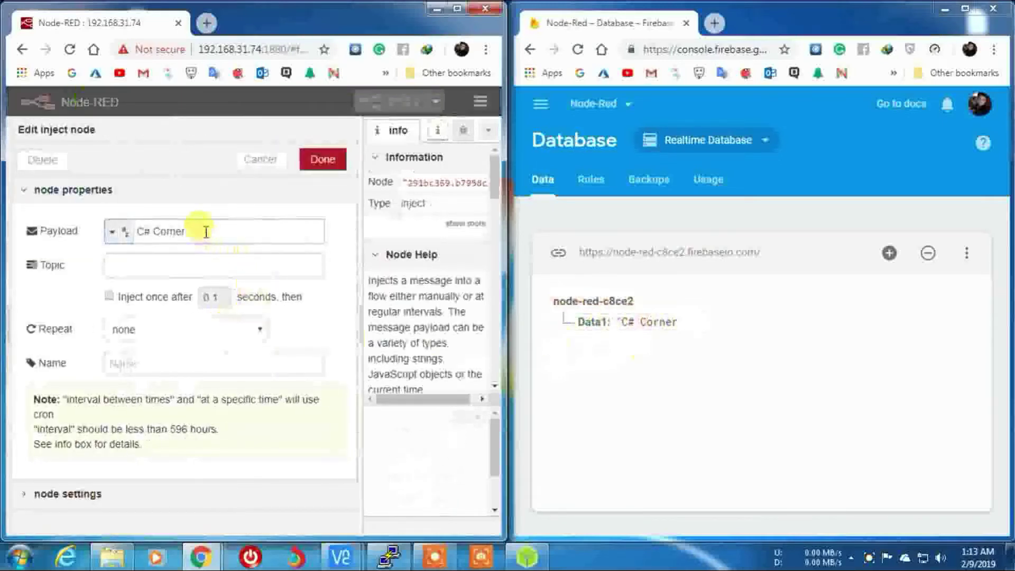
key(BackSpace)
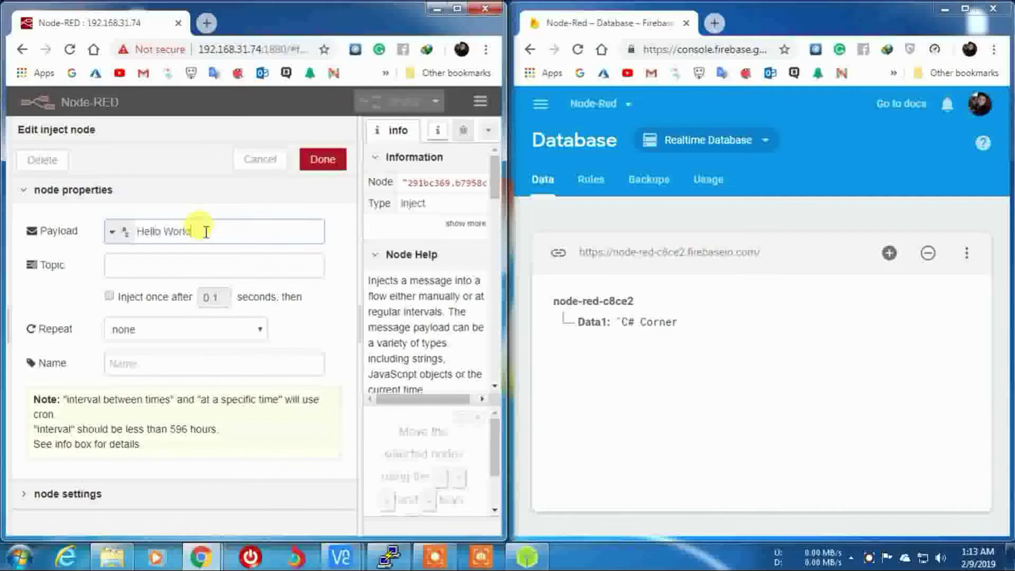
click(322, 159)
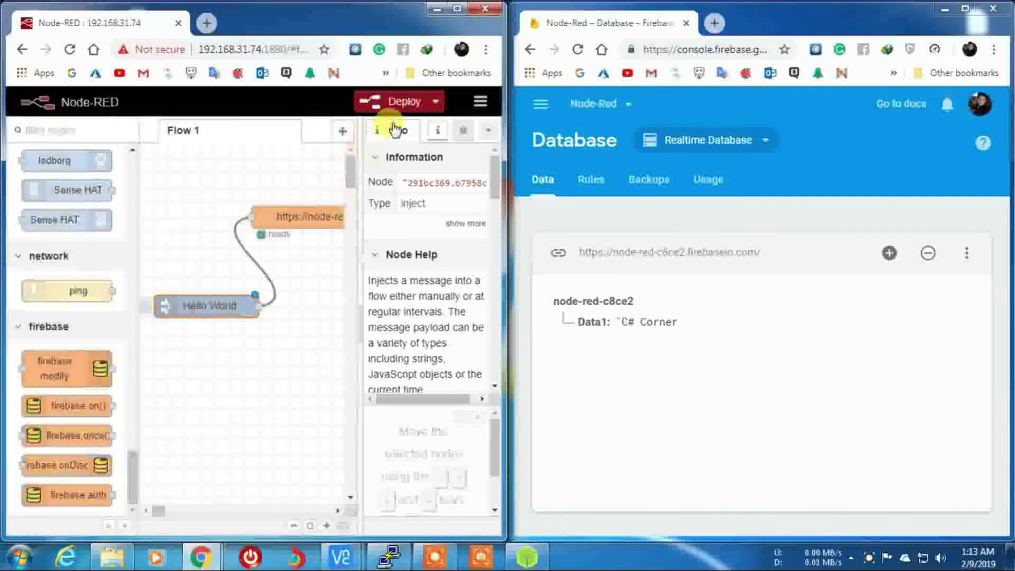
click(395, 104)
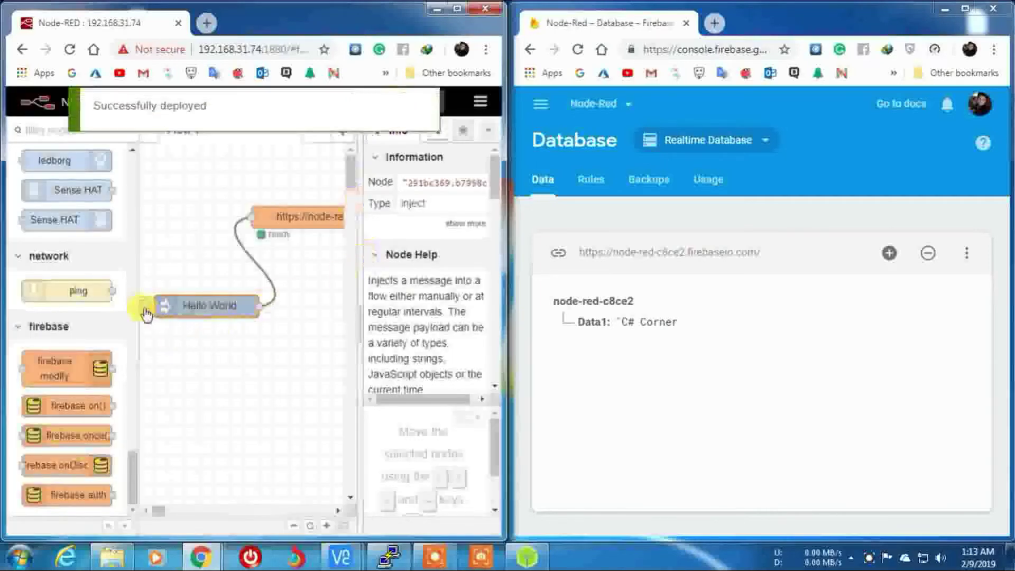
click(146, 314)
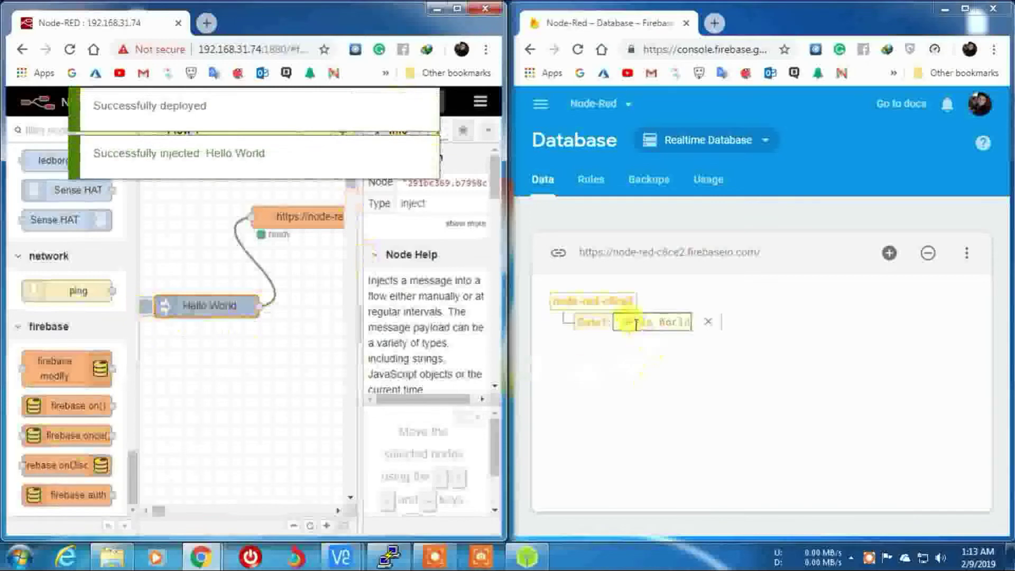
Set the firebase modify node's method to push and save the node
double_click(296, 217)
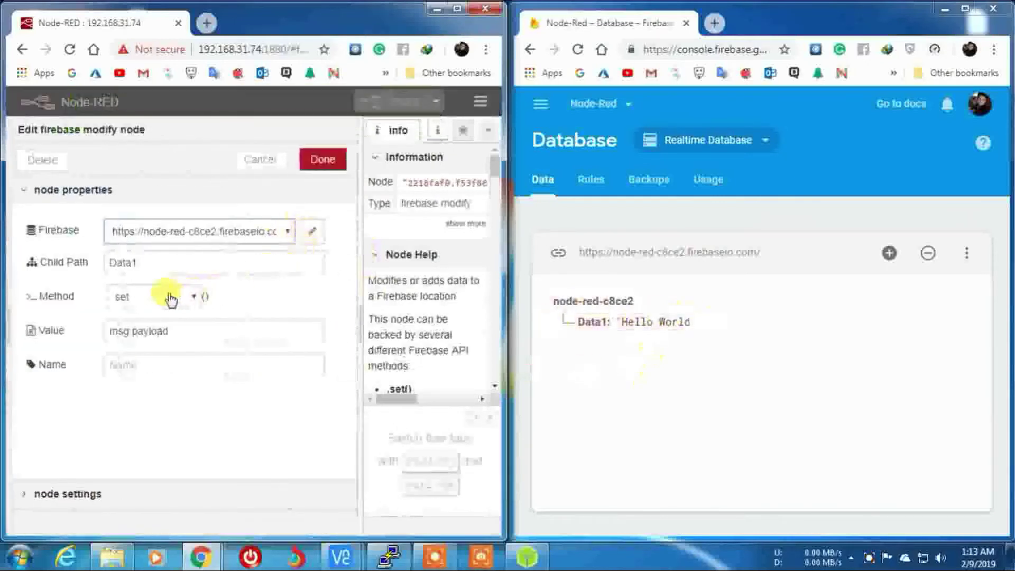
click(170, 296)
click(151, 330)
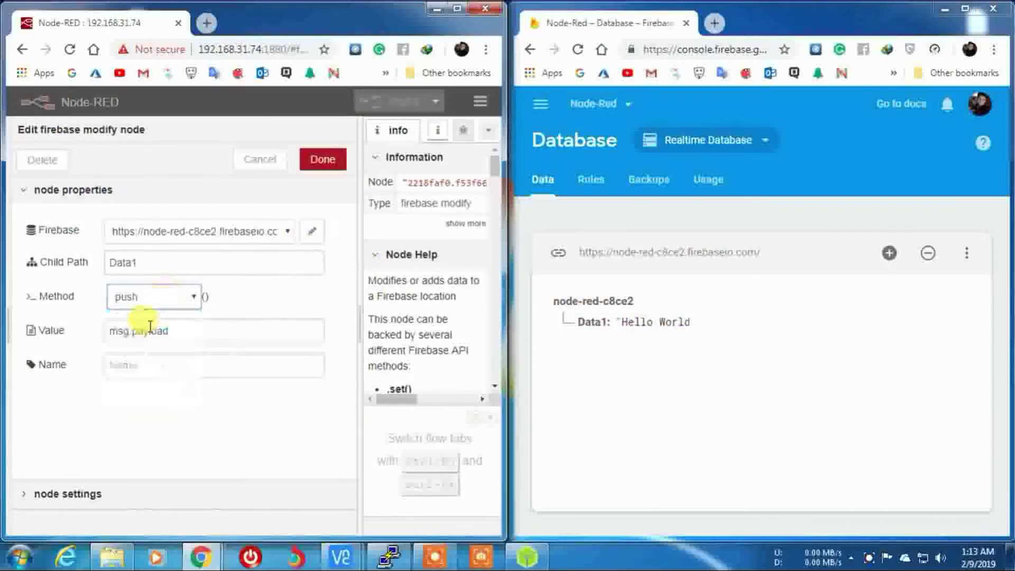
click(319, 161)
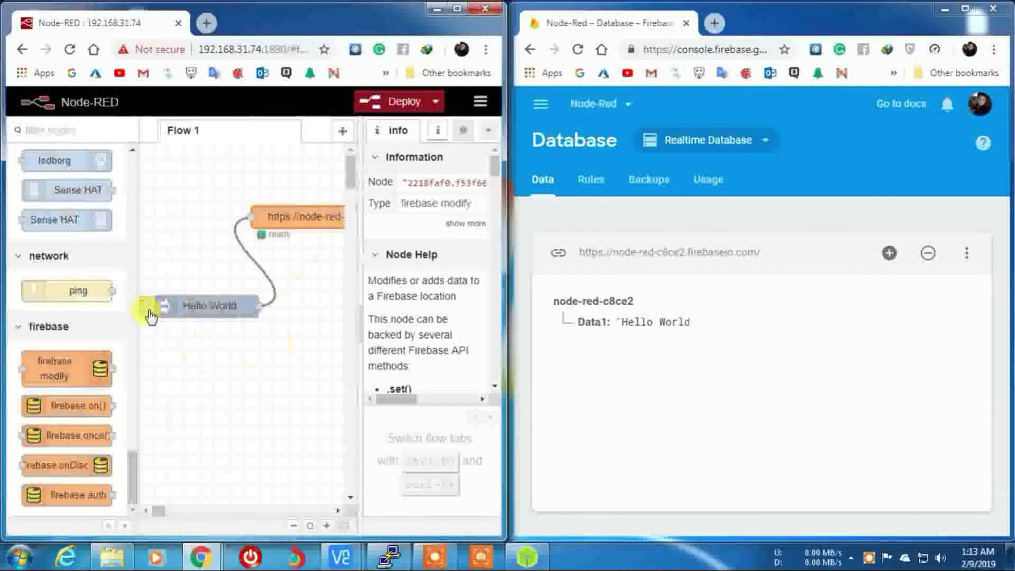
Deploy the flow and trigger the Hello World injection twice, expanding the Data1 entry in the database tree
click(401, 101)
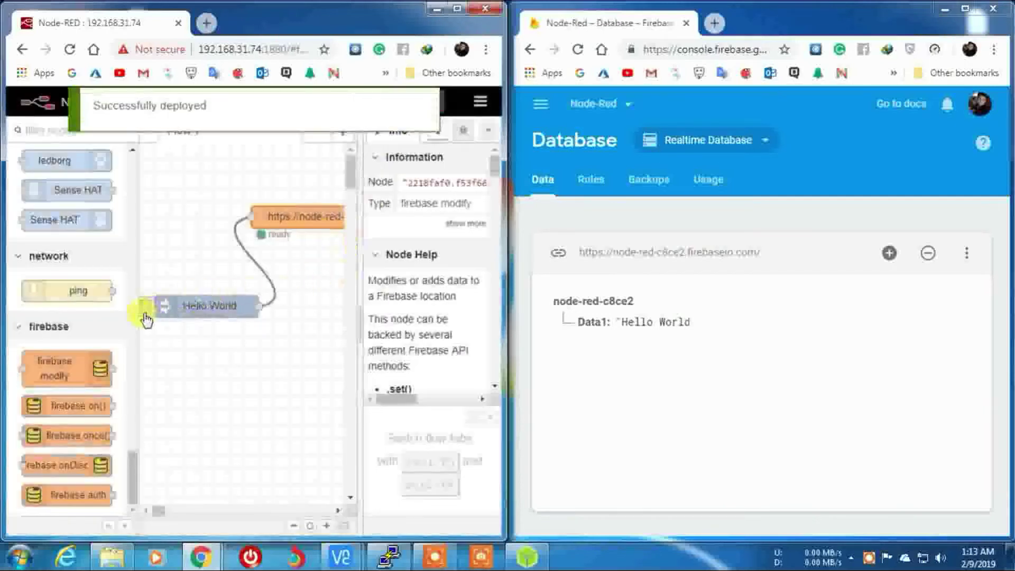
click(146, 315)
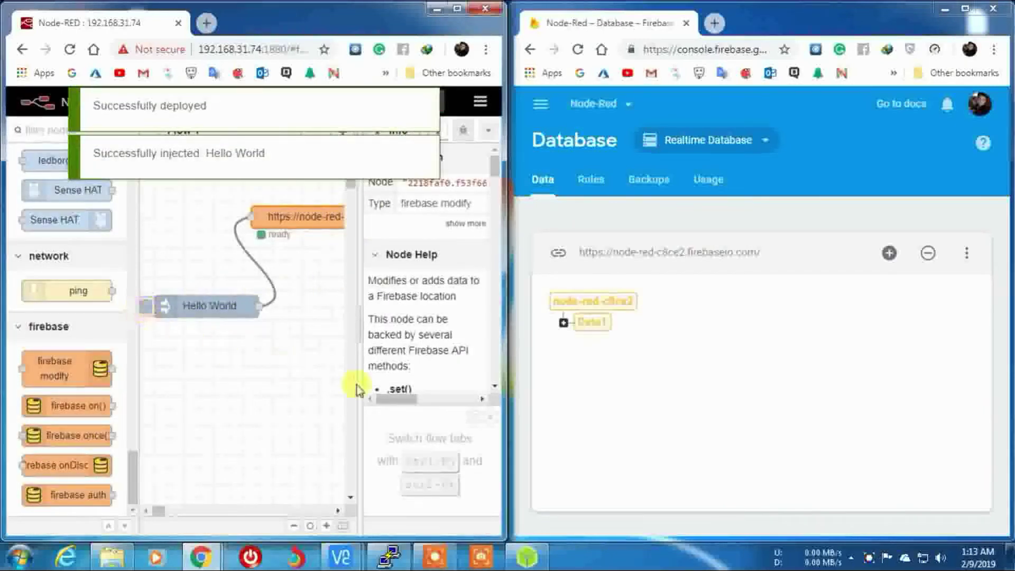
click(563, 322)
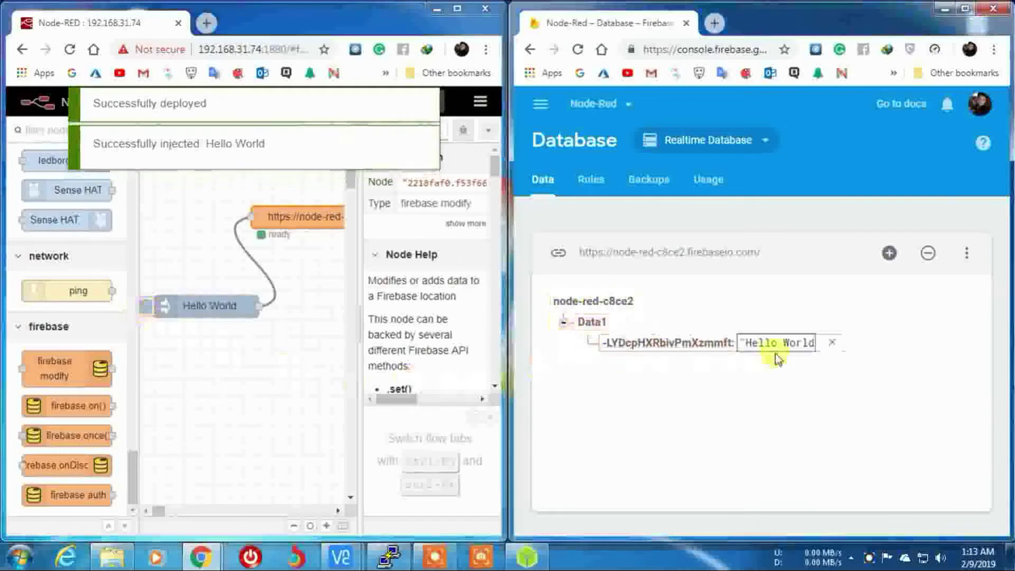
click(151, 312)
mouse_move(821, 368)
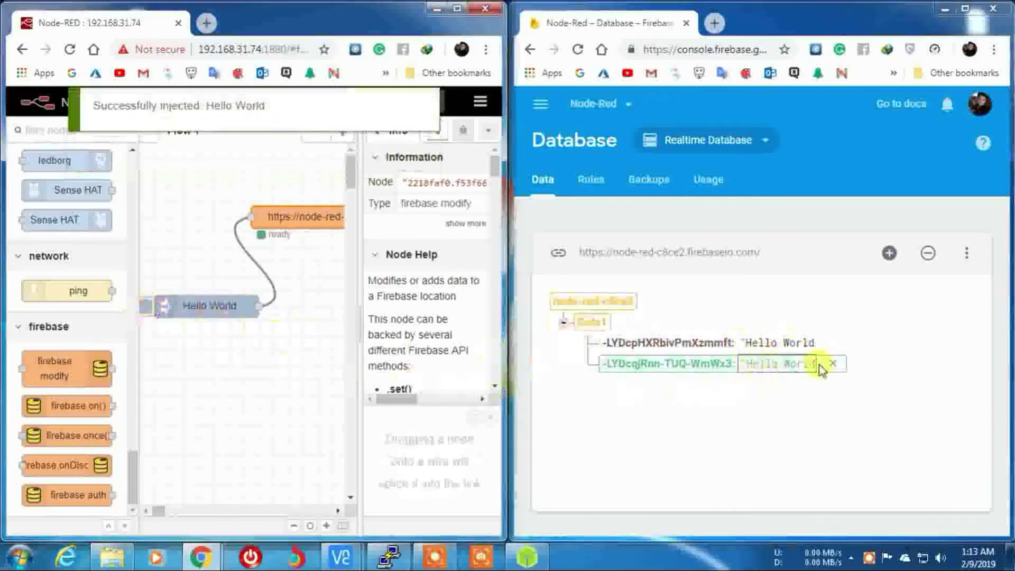
Change the firebase modify node's child path to Data2 and save the node
double_click(283, 217)
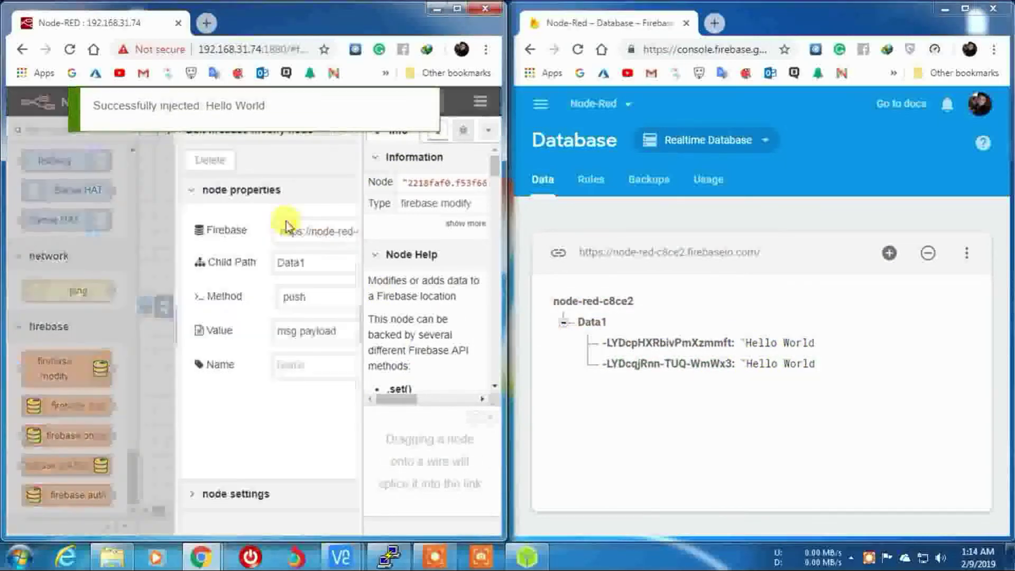
click(150, 261)
key(BackSpace)
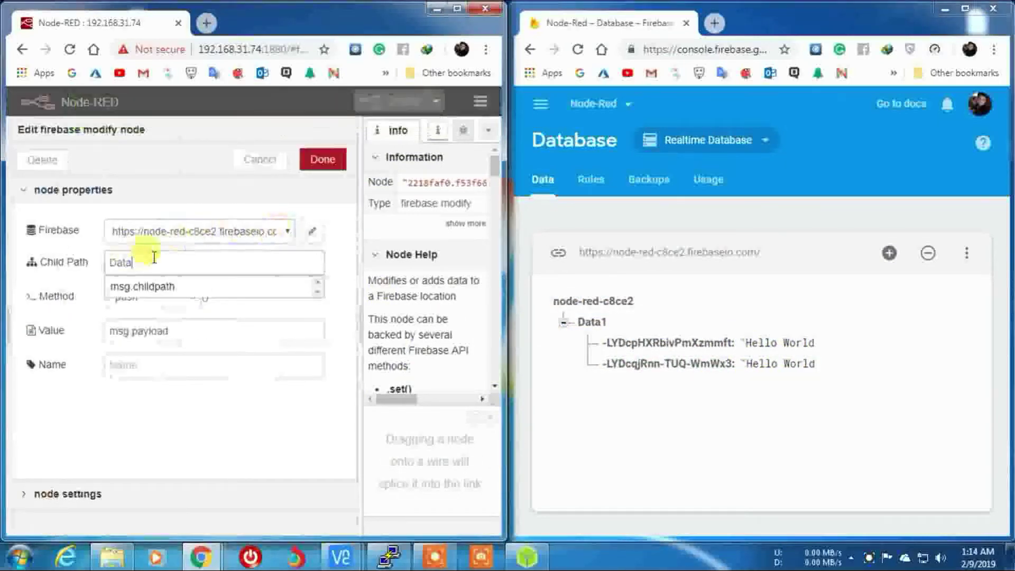
text(2)
click(323, 159)
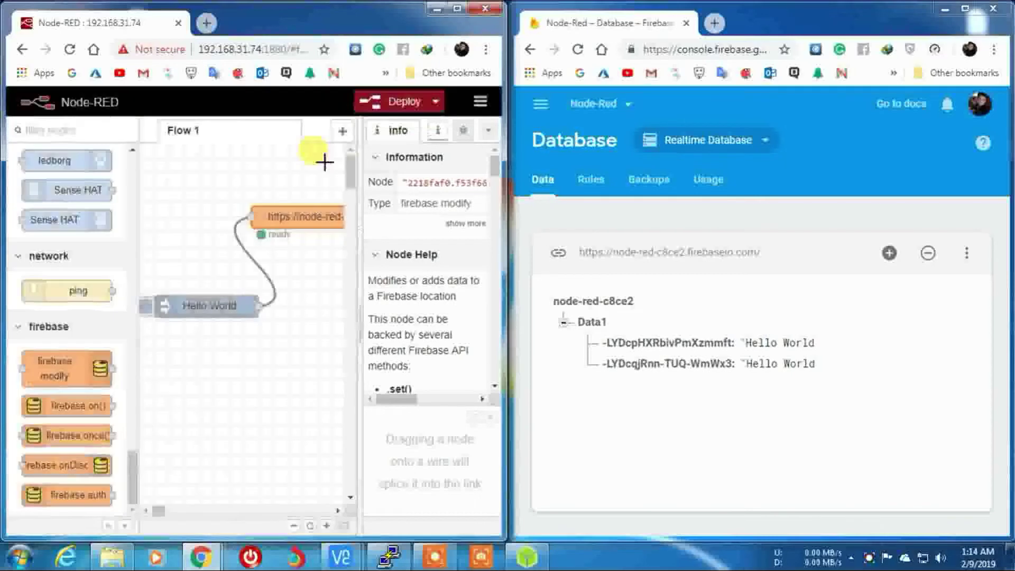
Deploy the flow and inject Hello World once, expanding the Data2 entry in the database tree
click(393, 103)
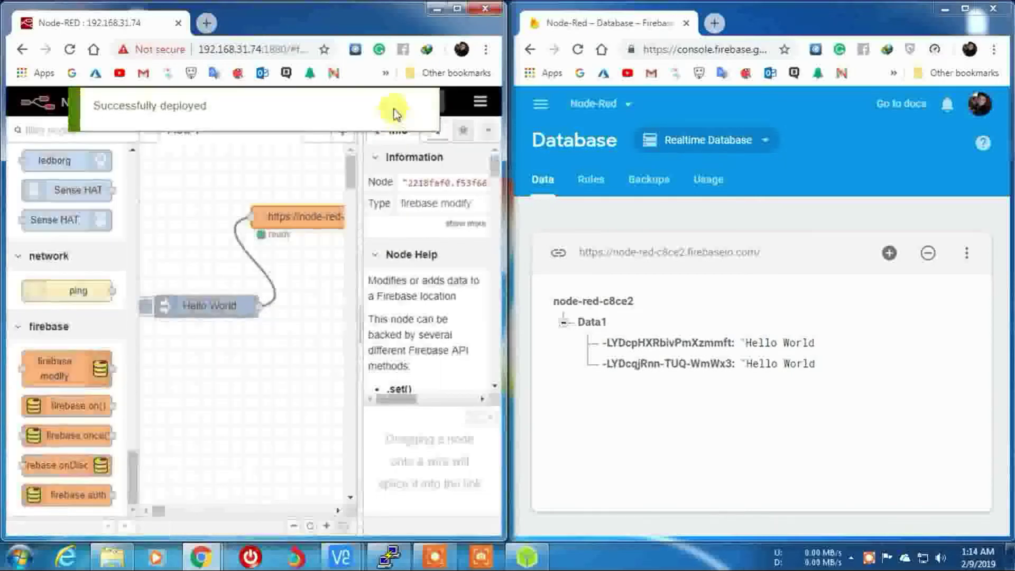
click(148, 314)
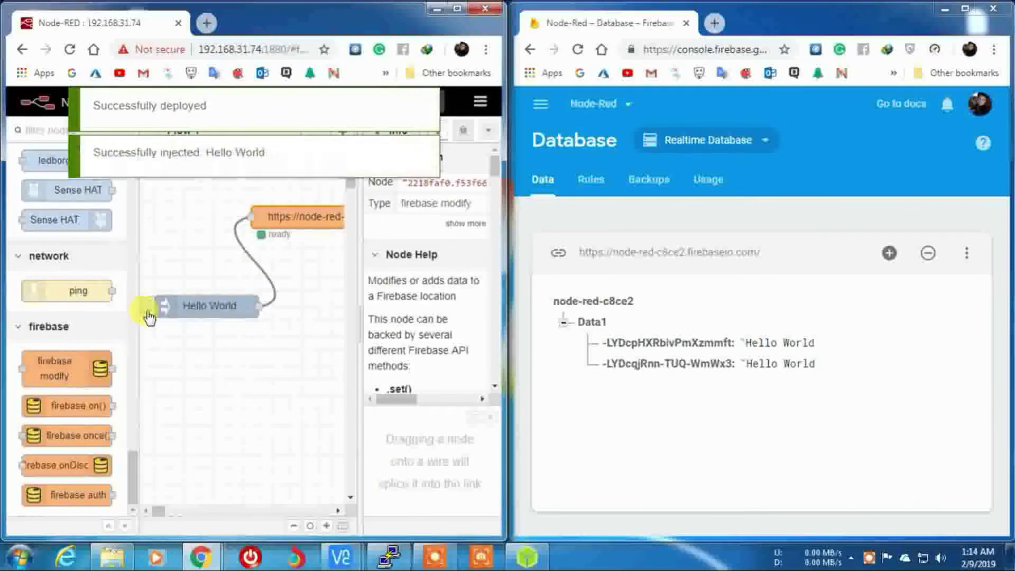
click(563, 386)
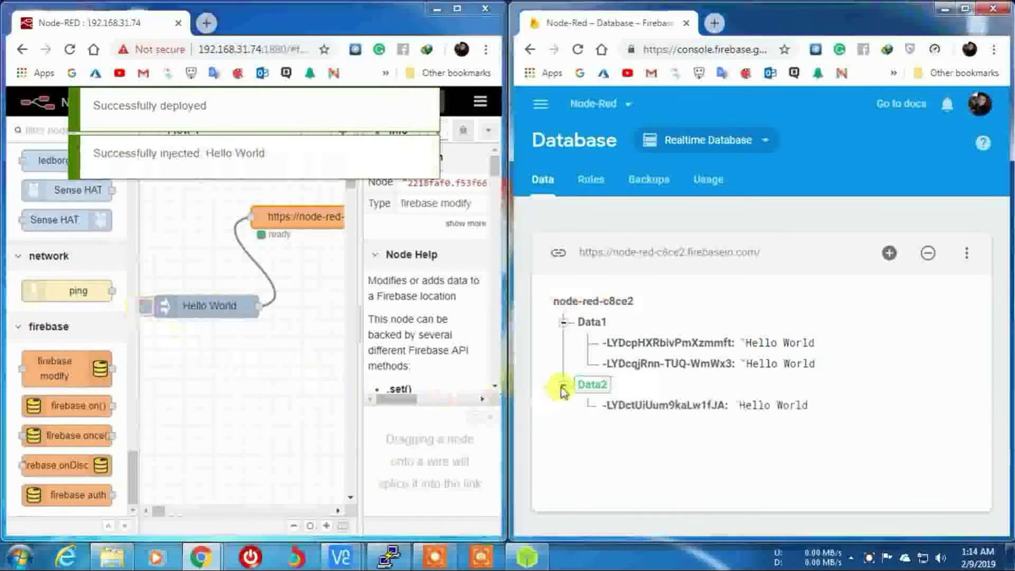
Replace the inject node's string payload with C# Corner and save the node
double_click(214, 304)
drag(208, 231, 114, 239)
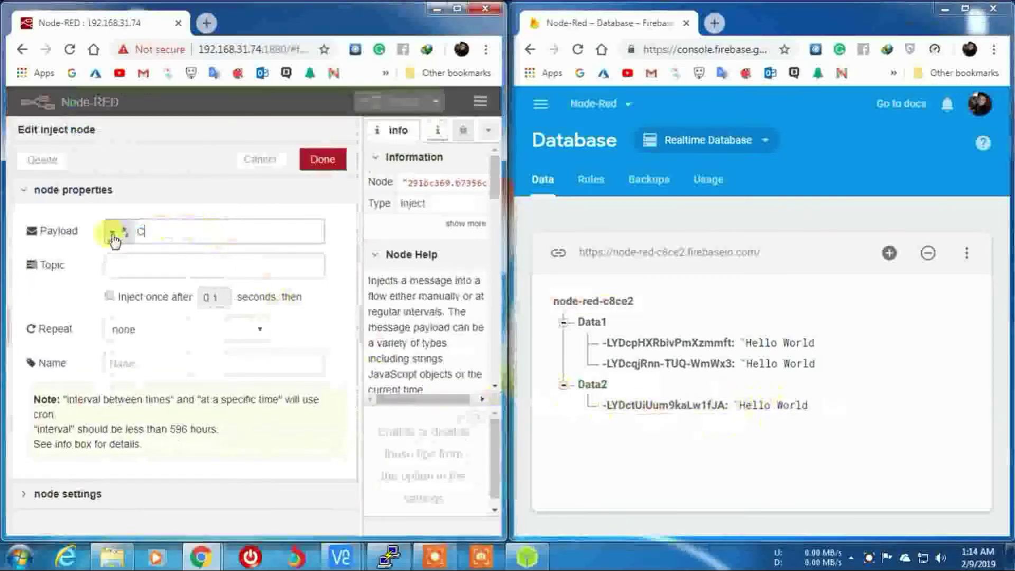
text(C# Corn)
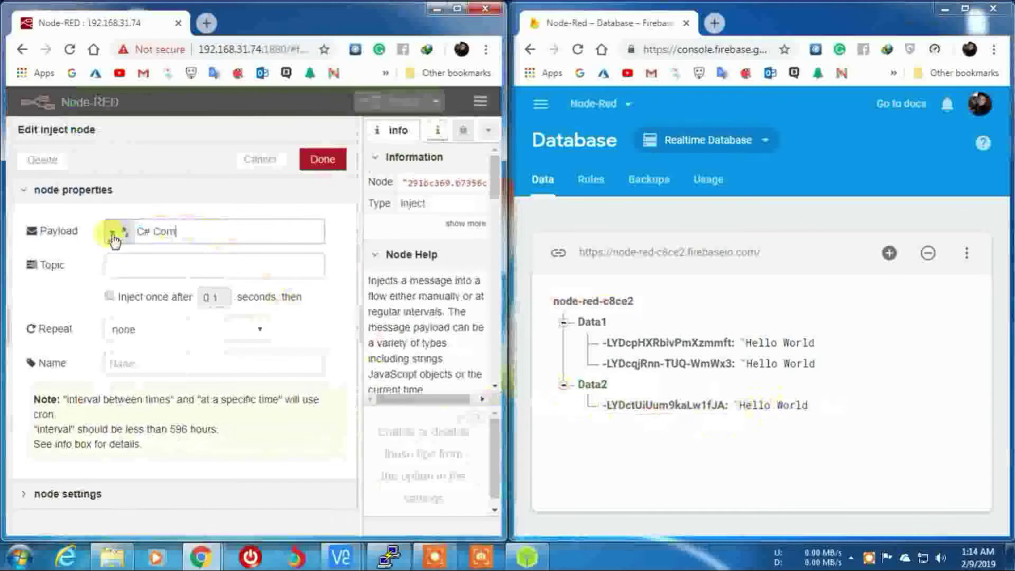
text(er)
click(323, 159)
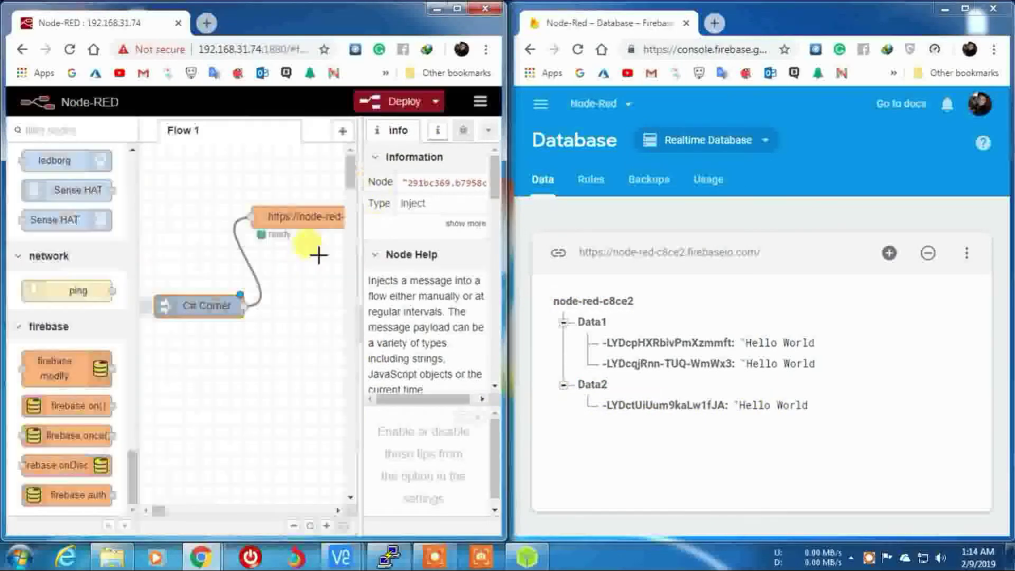
Deploy the flow and trigger the C# Corner injection
click(146, 307)
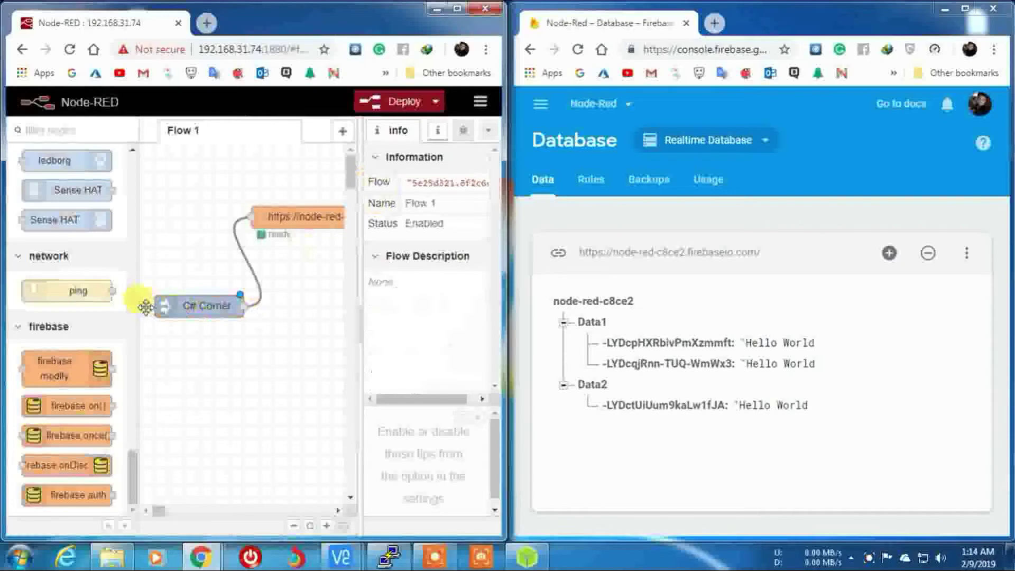
click(402, 101)
click(160, 308)
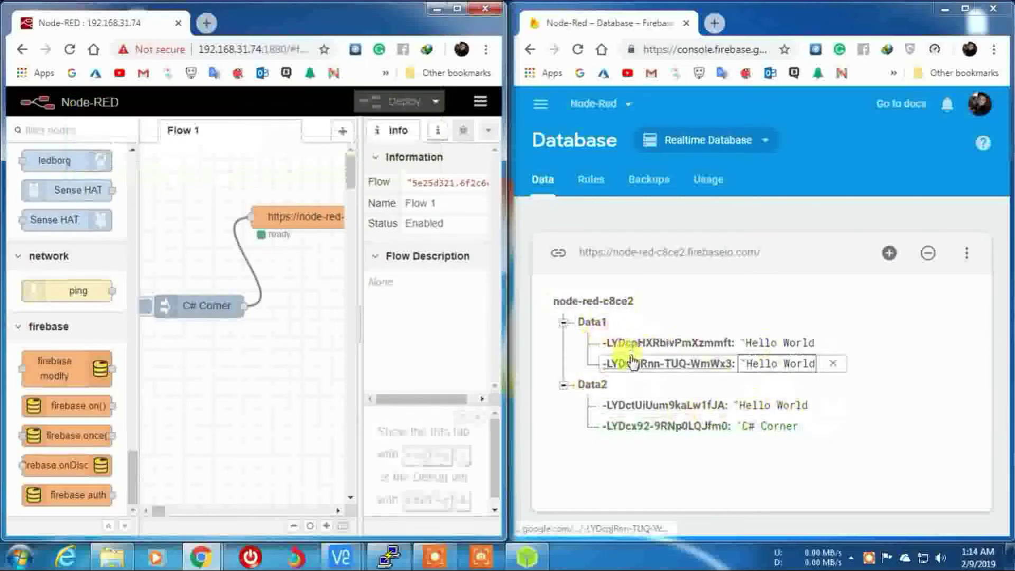
Add a firebase on() node and a debug node to empty space in Flow 1 below the C# Corner inject node
scroll(264, 359, down, 3)
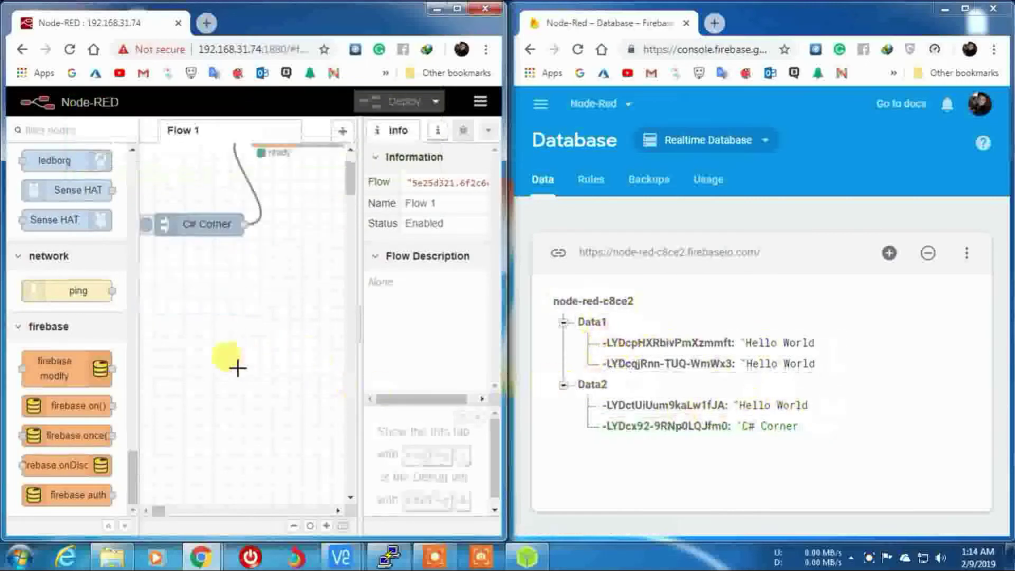
scroll(65, 361, up, 10)
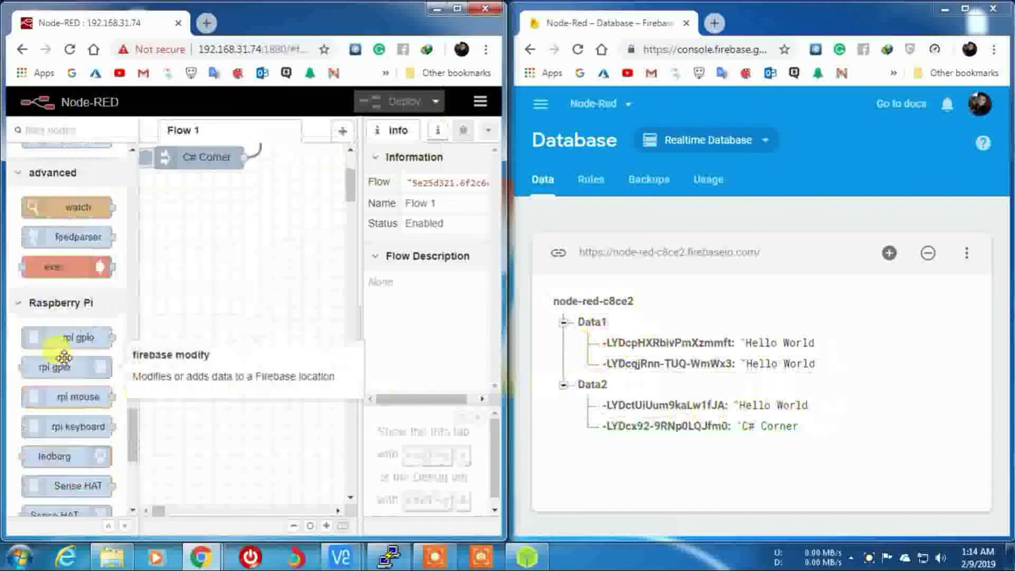
scroll(81, 345, down, 10)
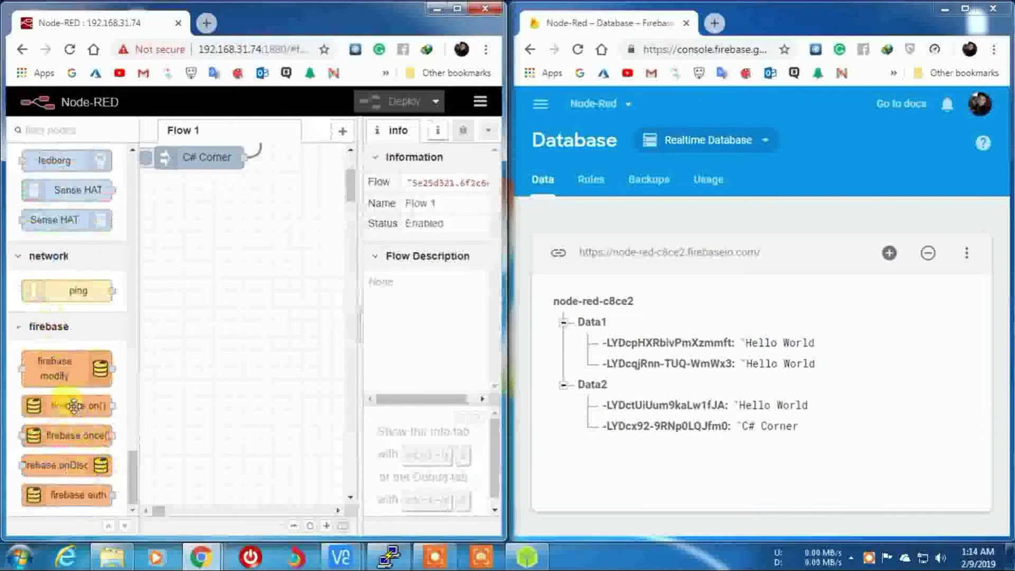
drag(75, 406, 202, 357)
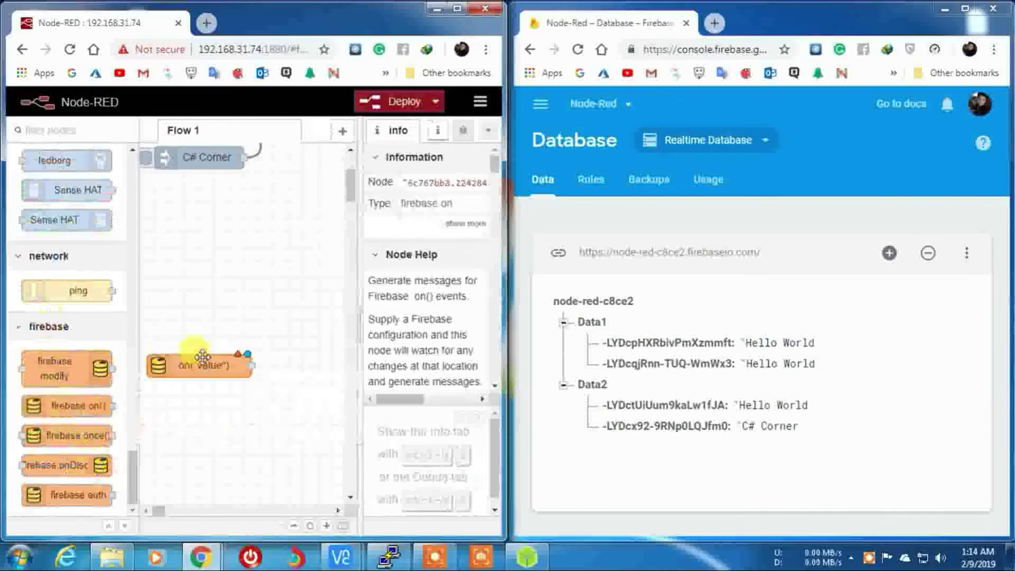
scroll(54, 357, up, 10)
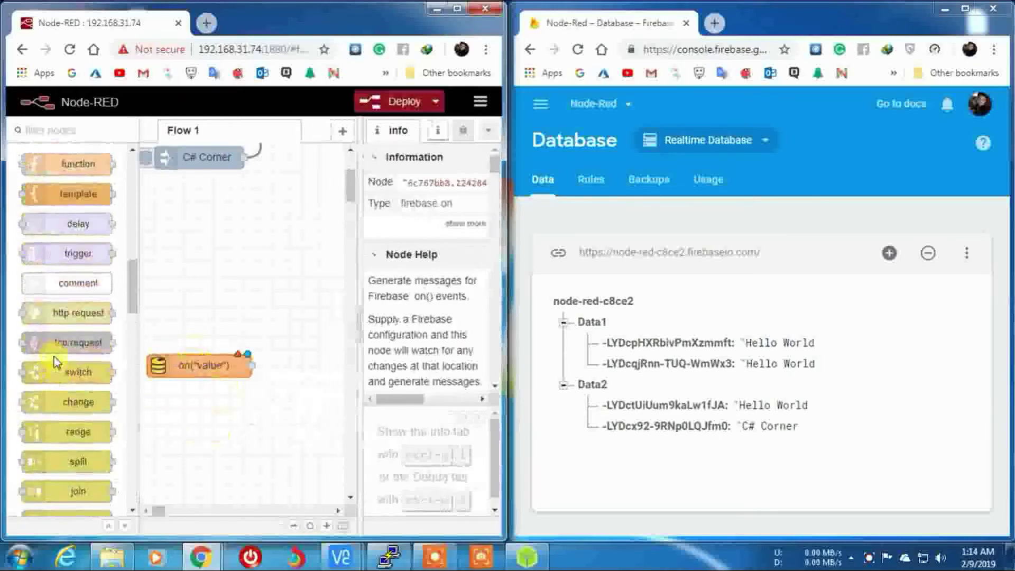
scroll(54, 357, up, 8)
drag(60, 272, 275, 290)
Configure the firebase on() node with the node-red-c8ce2 database and child path Data2, then save it
click(214, 366)
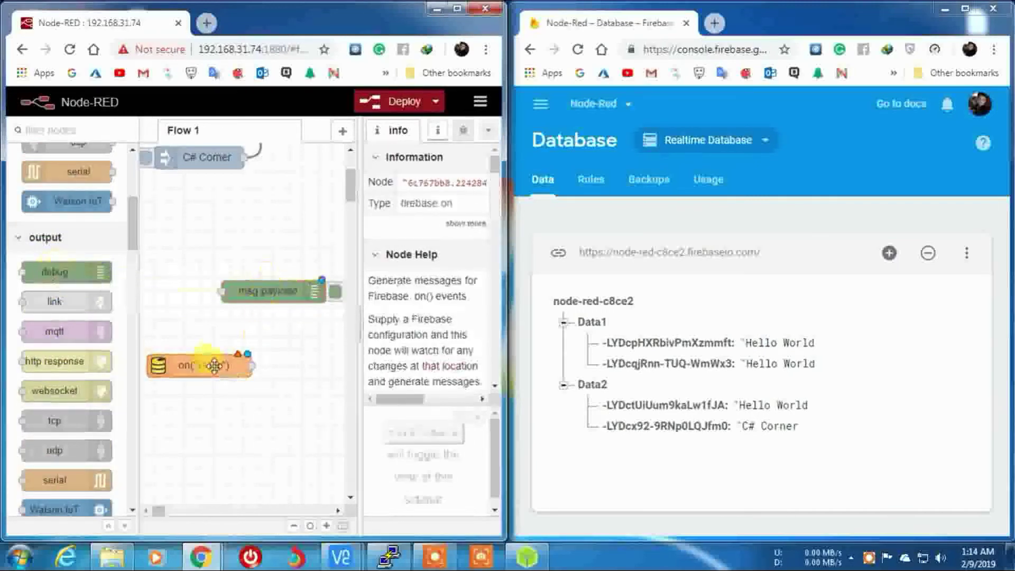
double_click(214, 365)
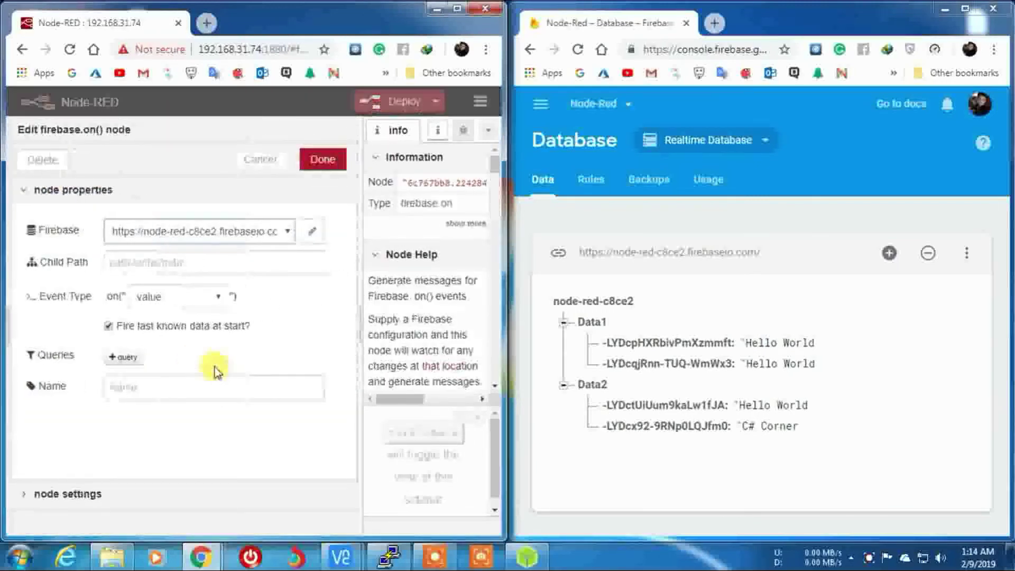
click(211, 235)
click(218, 250)
click(194, 264)
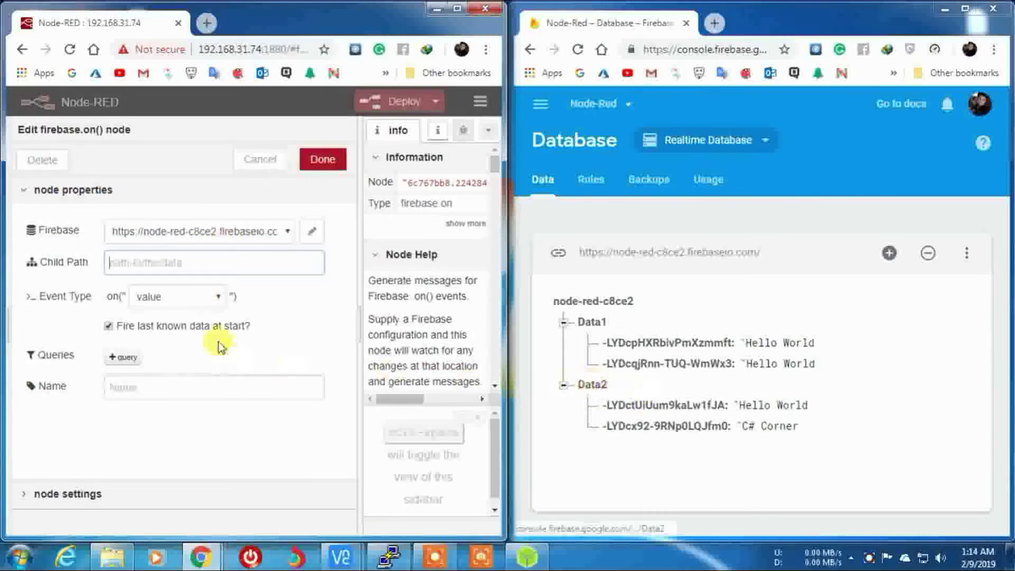
click(146, 264)
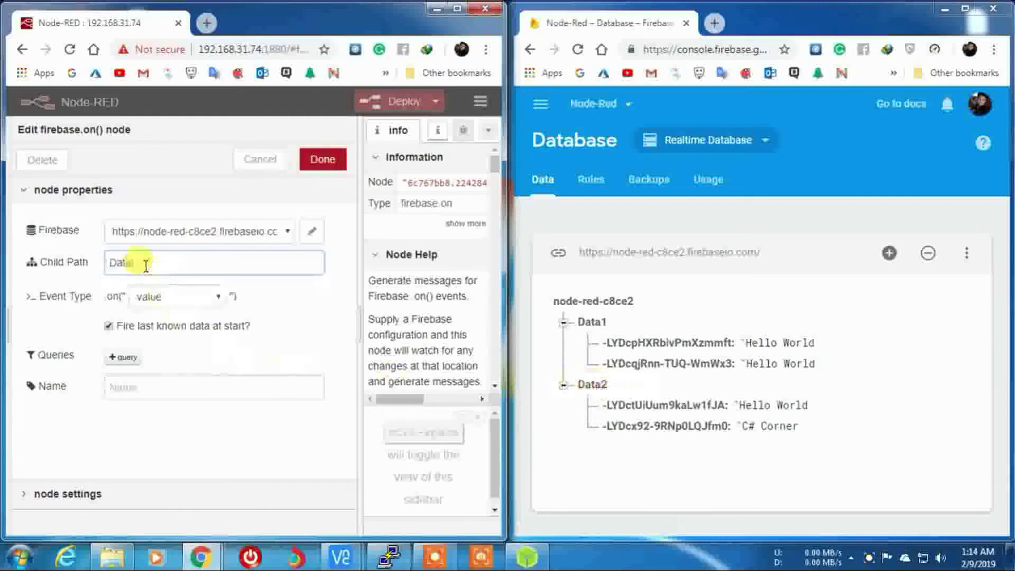
text(ta2)
click(323, 159)
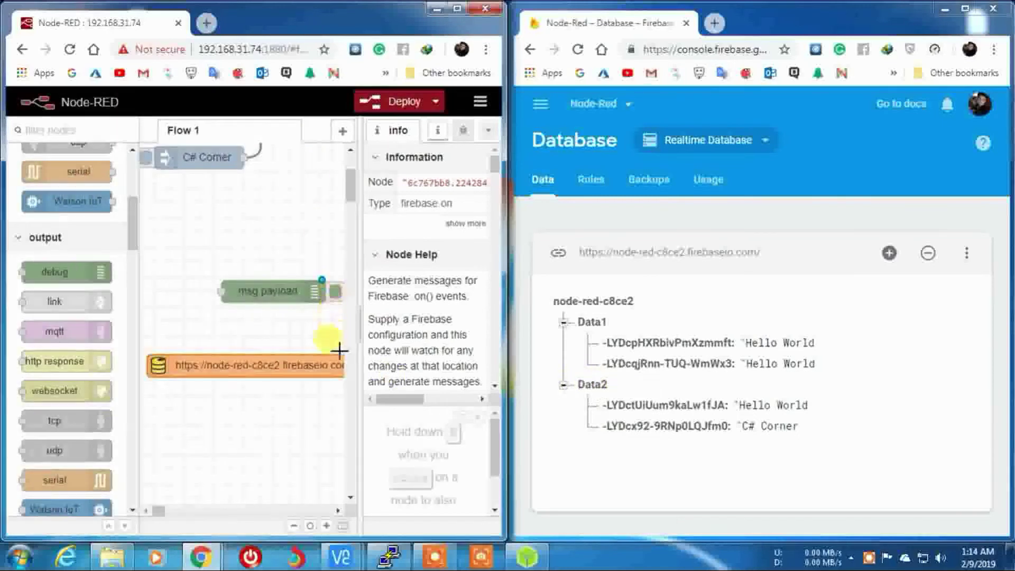
Widen the flow workspace and wire the firebase on() node's output to the msg.payload debug node
drag(164, 516, 170, 516)
drag(304, 366, 219, 296)
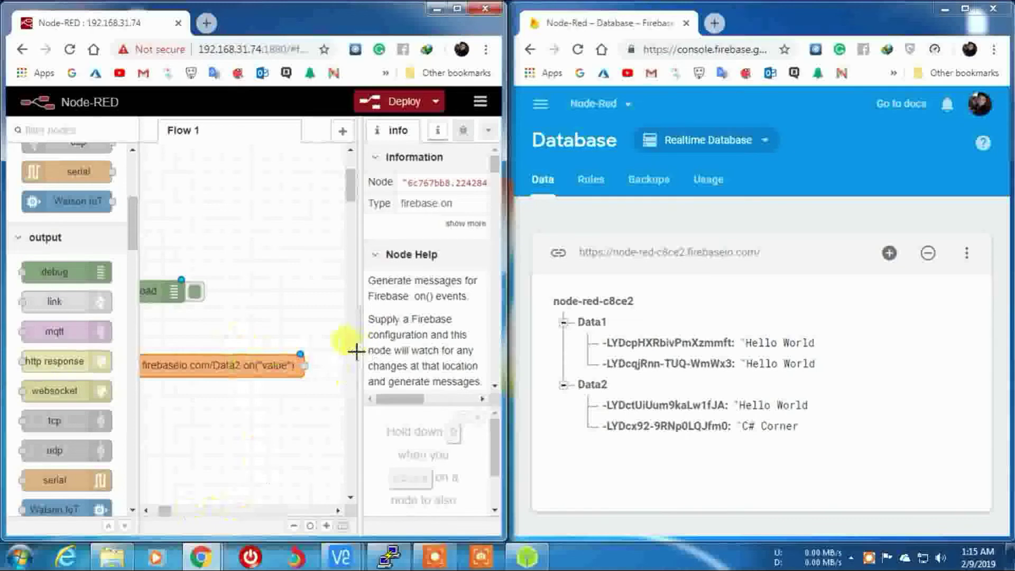
drag(359, 353, 484, 357)
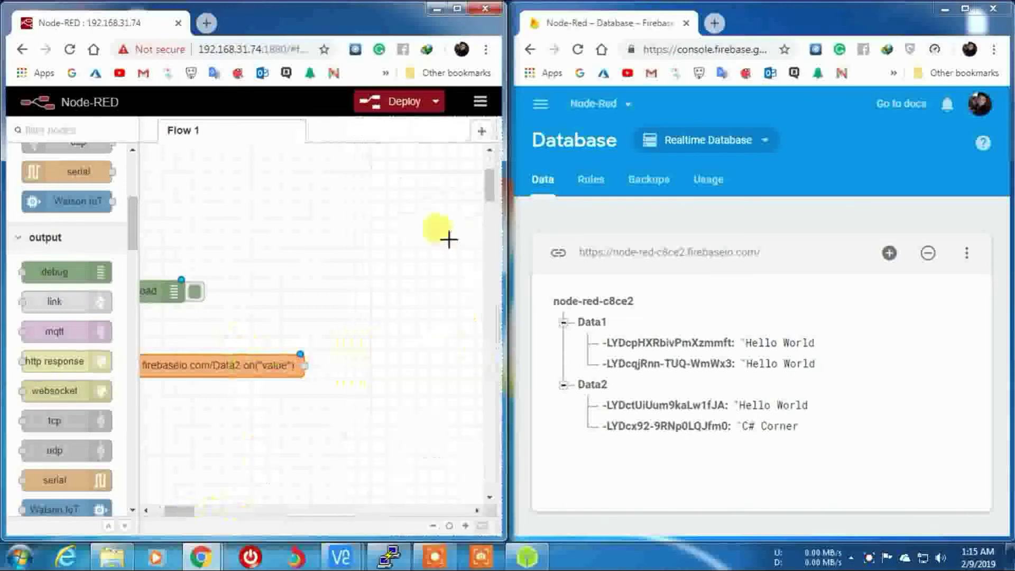
drag(187, 515, 177, 518)
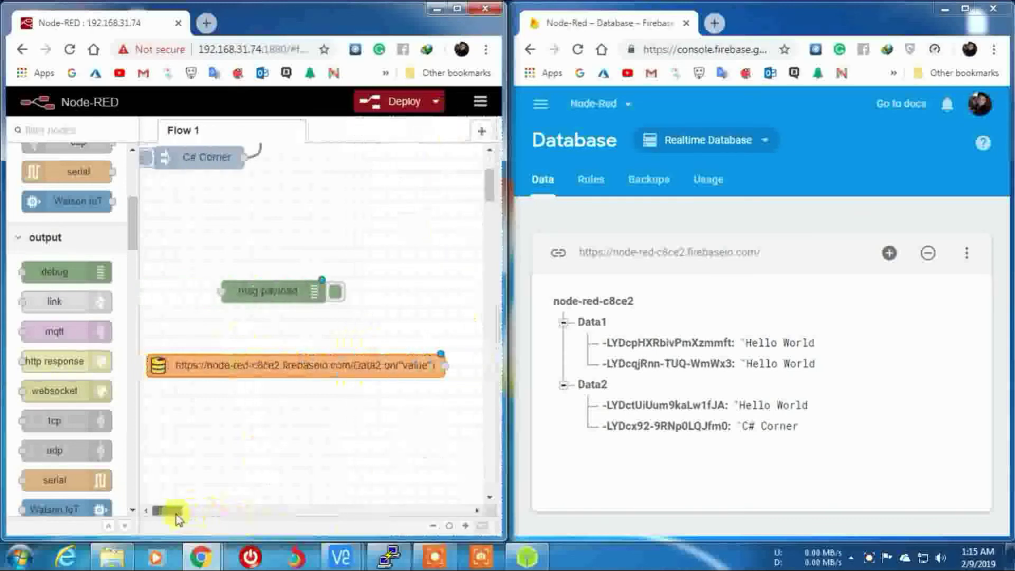
drag(445, 366, 209, 291)
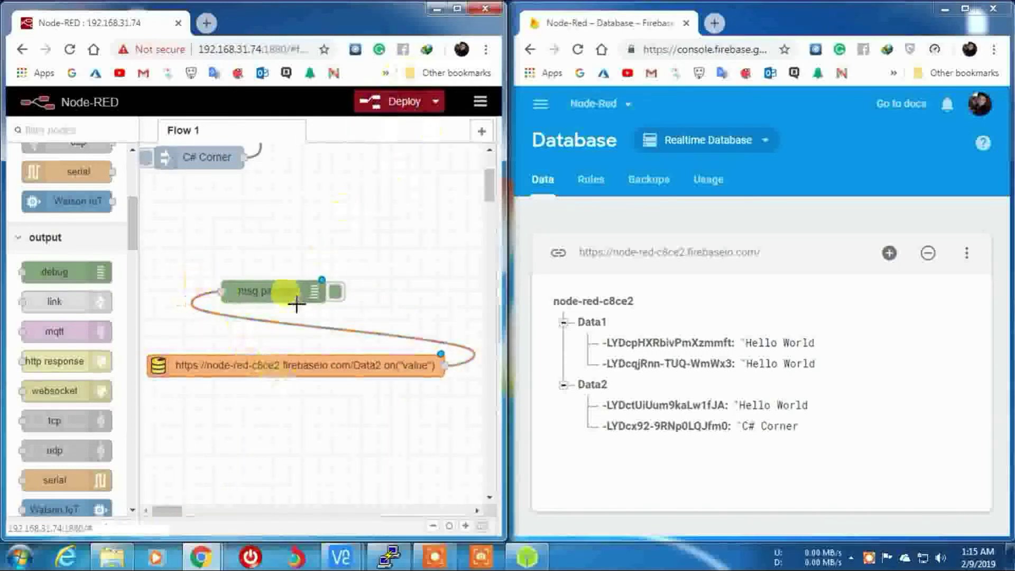
Review the debug node's output settings, close them, and try to toggle the node's debug output
double_click(275, 296)
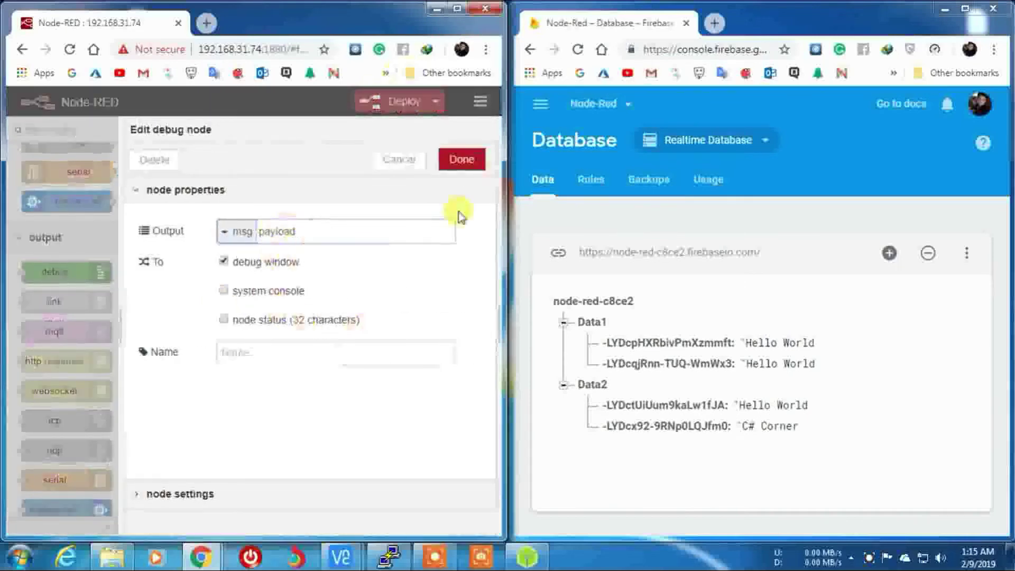
click(462, 158)
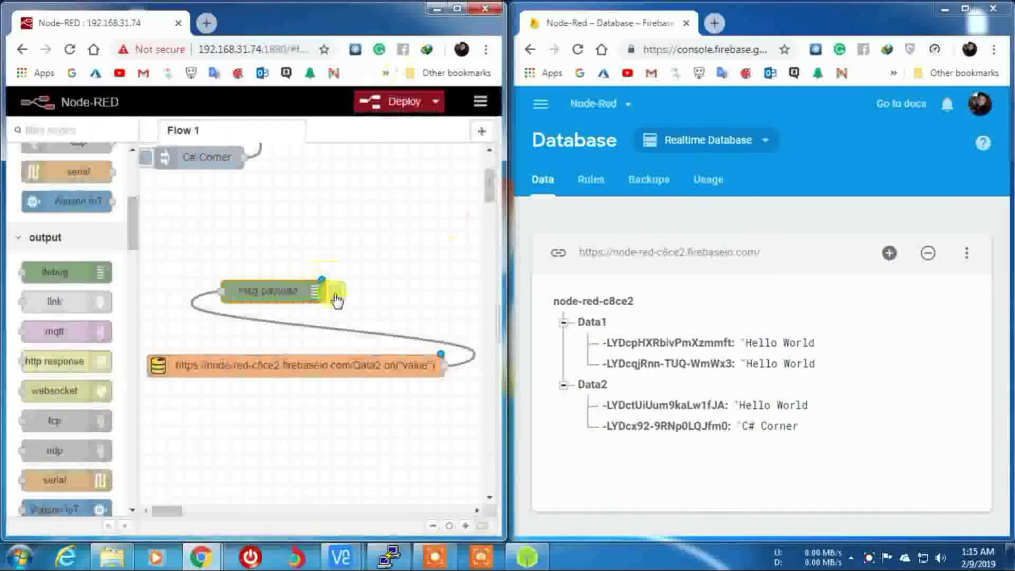
click(336, 300)
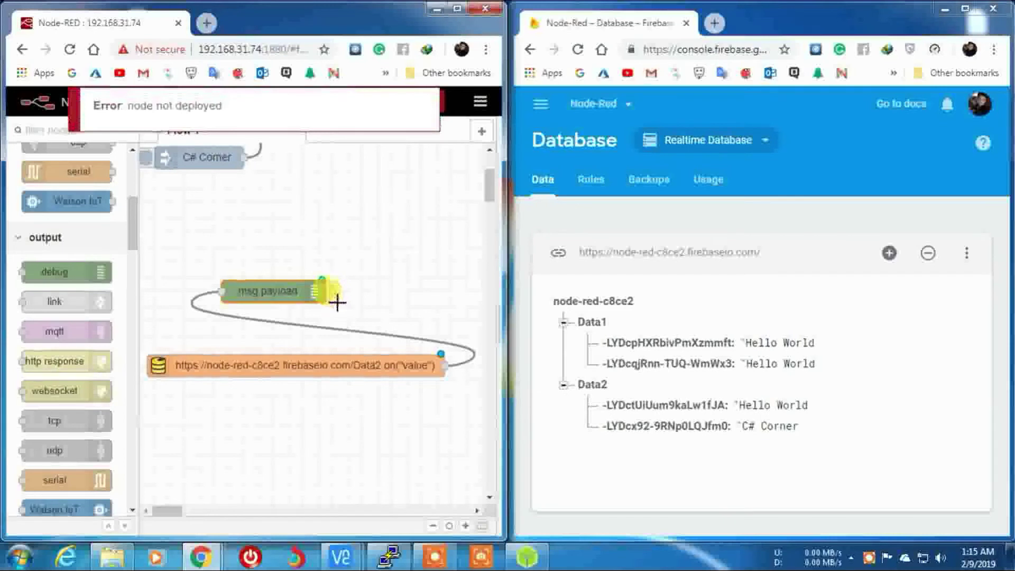
Show the sidebar with the debug messages beside Flow 1 and widen it
drag(174, 511, 196, 508)
click(480, 101)
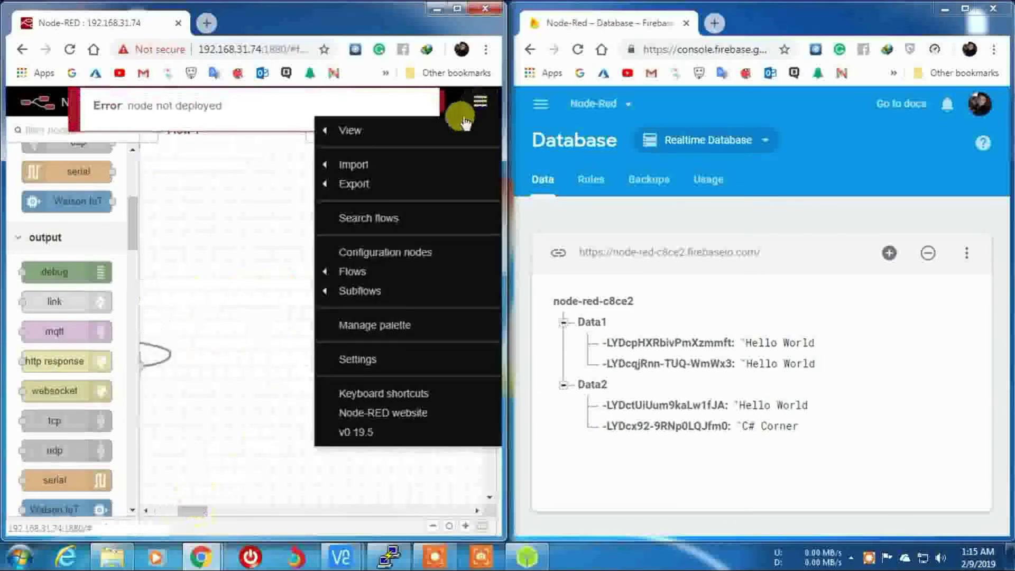
mouse_move(391, 131)
click(211, 172)
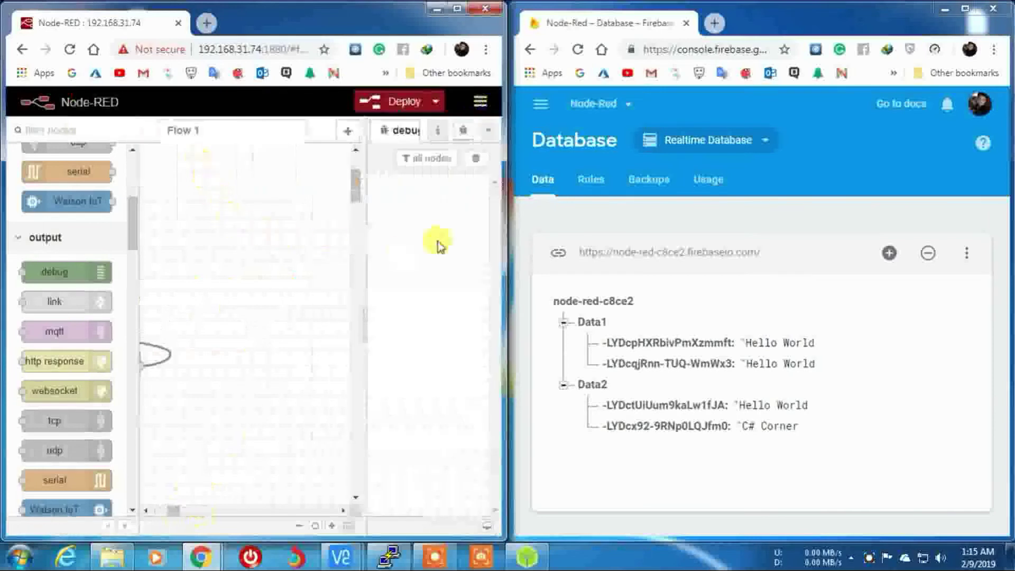
drag(363, 503, 345, 503)
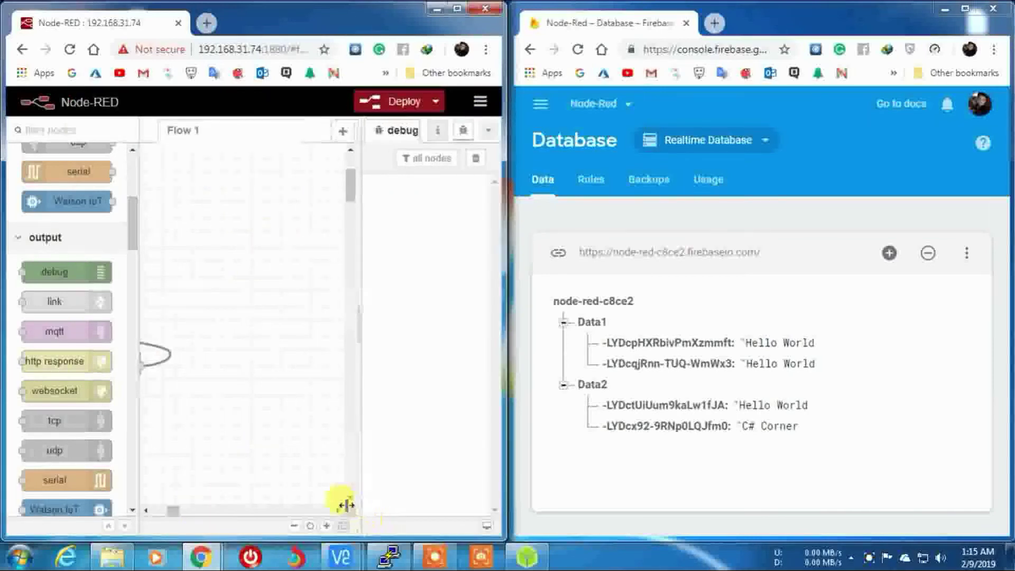
Set the value of the second Data2 entry in the Firebase database to "C#"
click(790, 426)
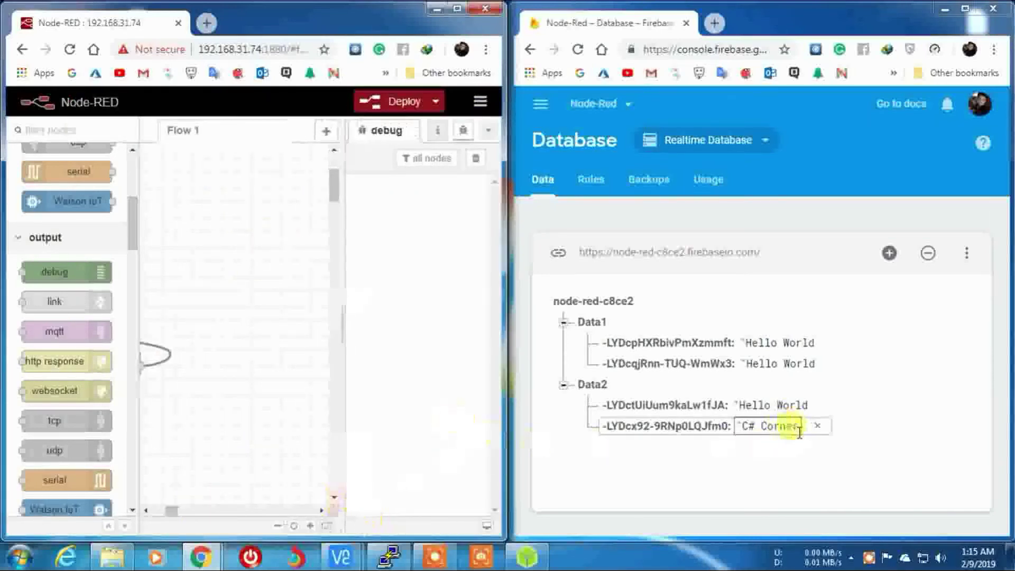
drag(800, 433, 748, 431)
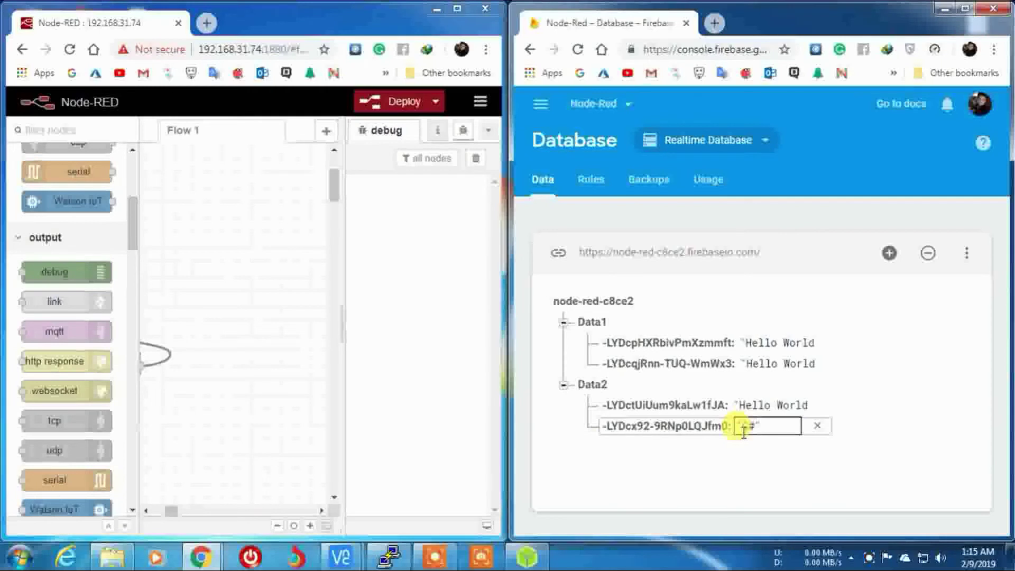
key(Return)
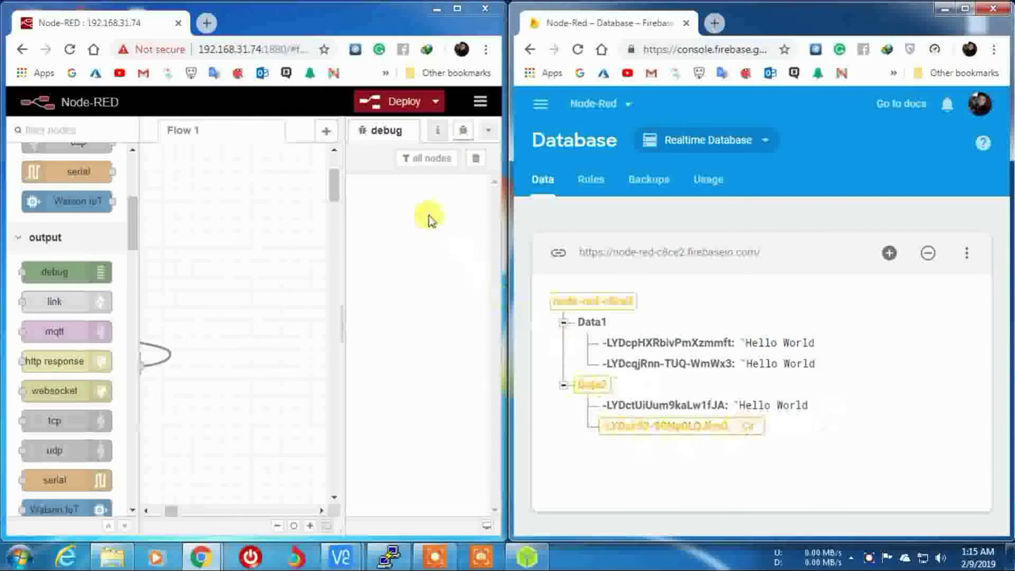
Delete both entries under Data2 from the Firebase database
mouse_move(597, 405)
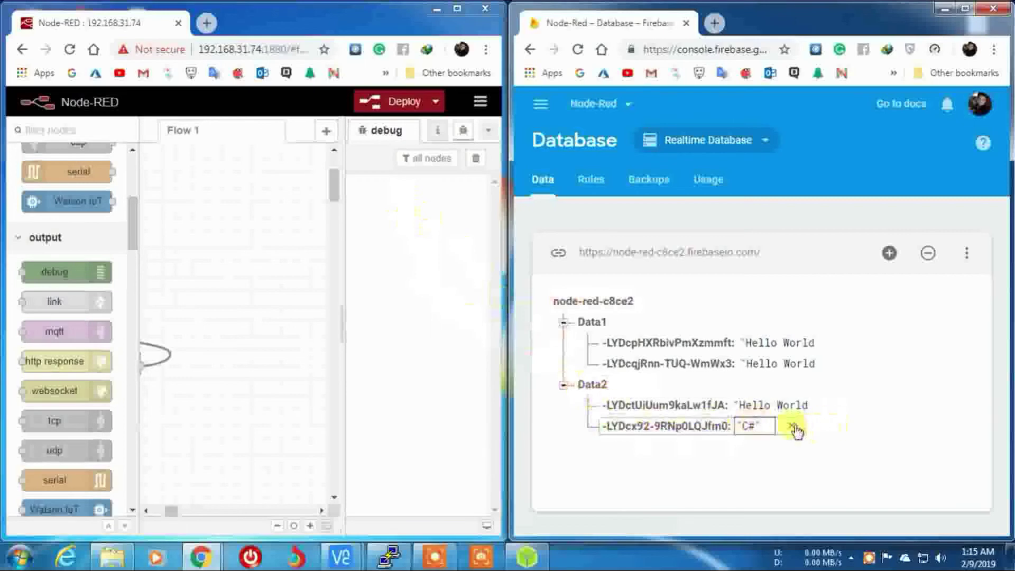
click(794, 427)
click(901, 386)
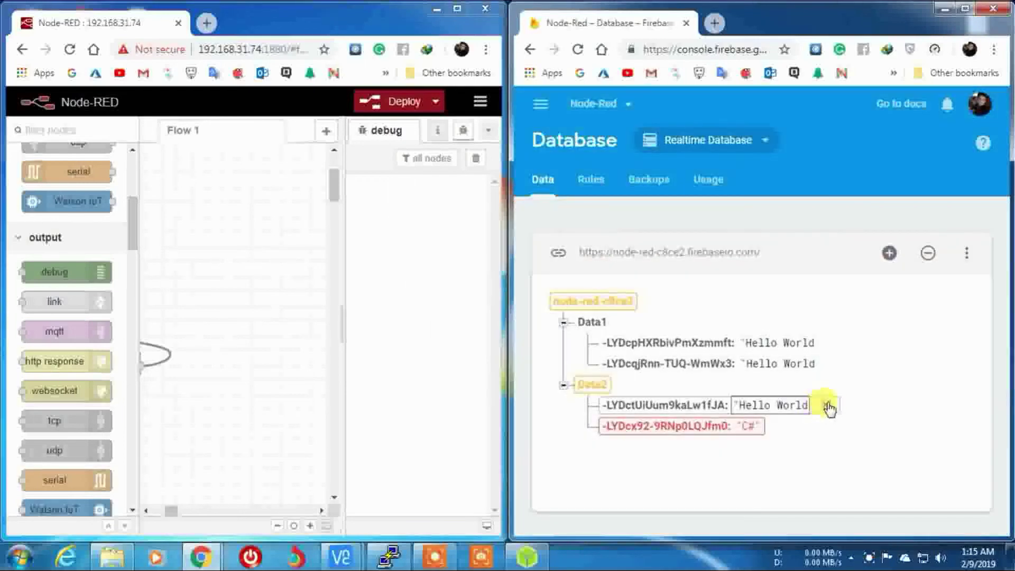
click(828, 406)
click(904, 380)
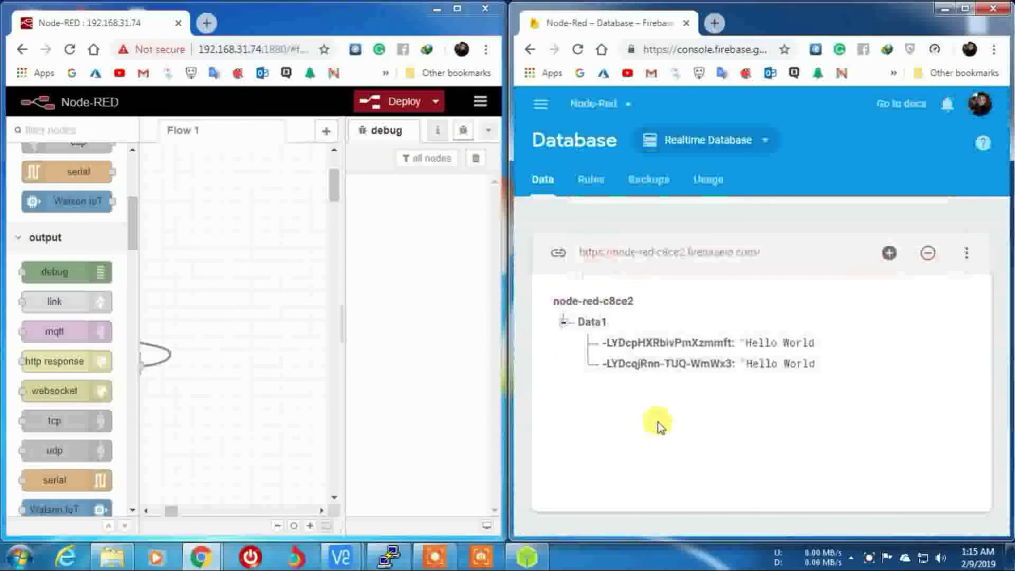
Check the firebase on() node's child path and event type, then close it without changes
drag(170, 509, 157, 486)
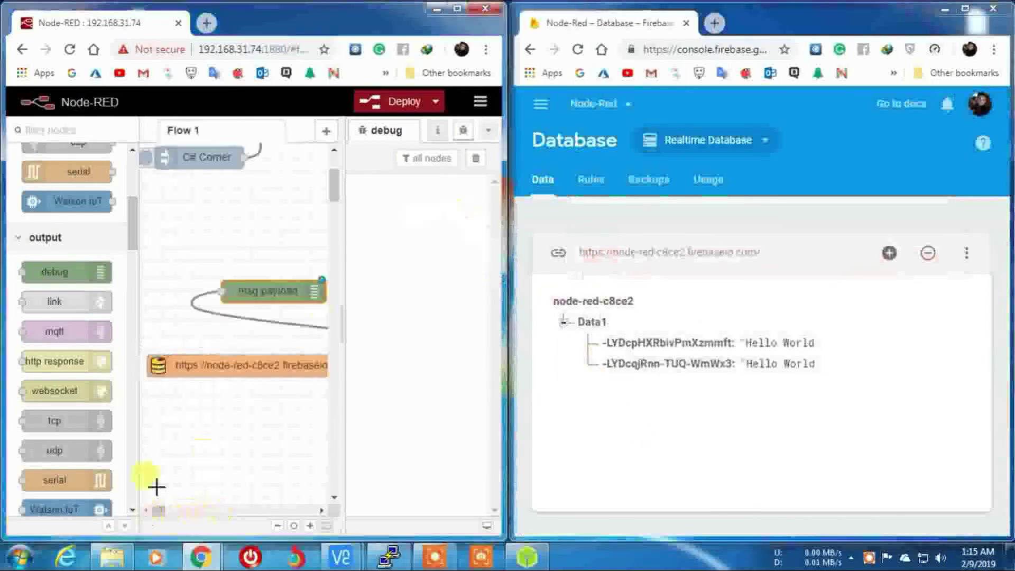
double_click(216, 365)
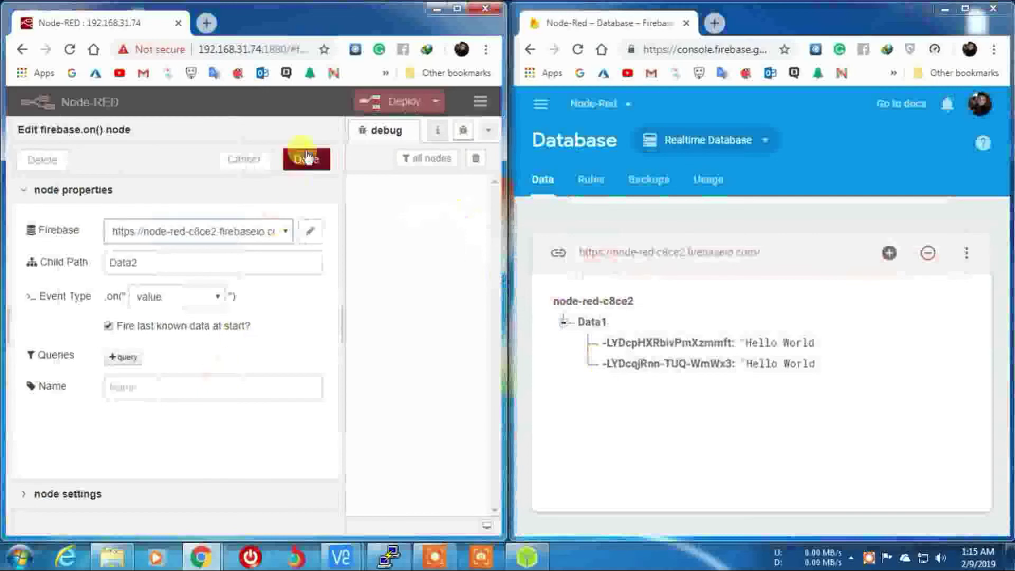
click(239, 157)
Add a child named Data2 with the value 1 to the root of the node-red-c8ce2 database
click(791, 365)
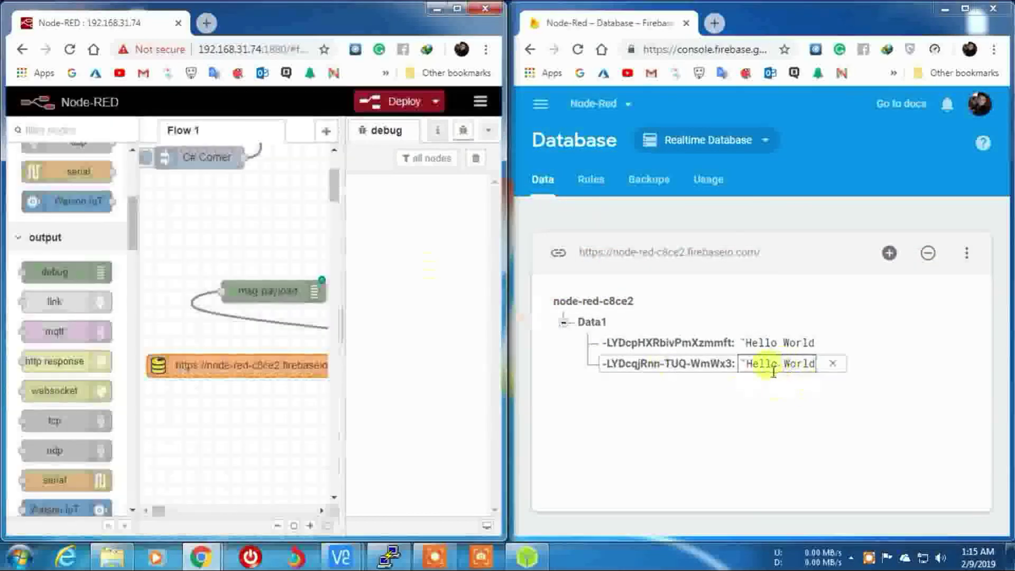
key(Escape)
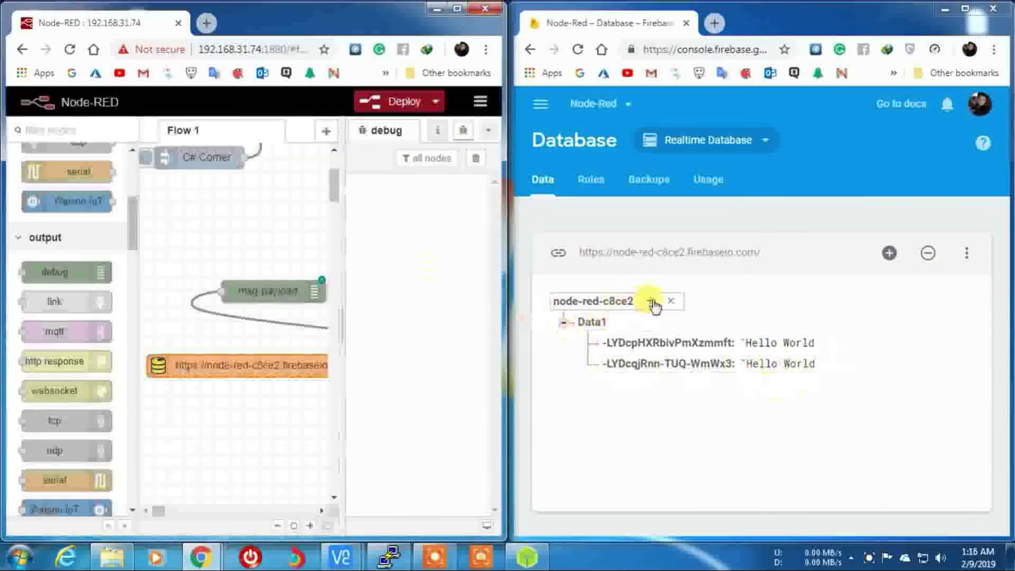
click(653, 302)
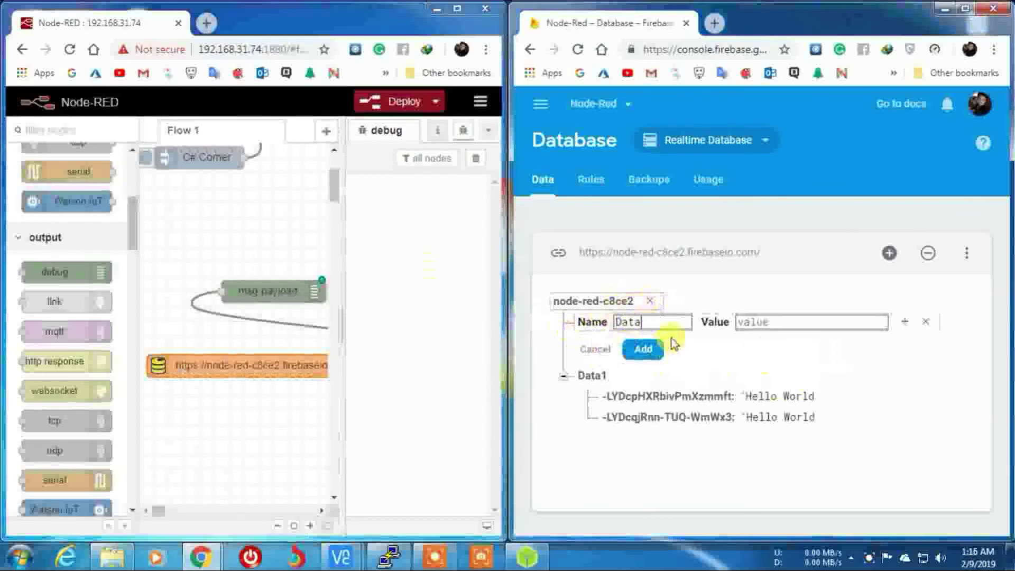
text(Data2)
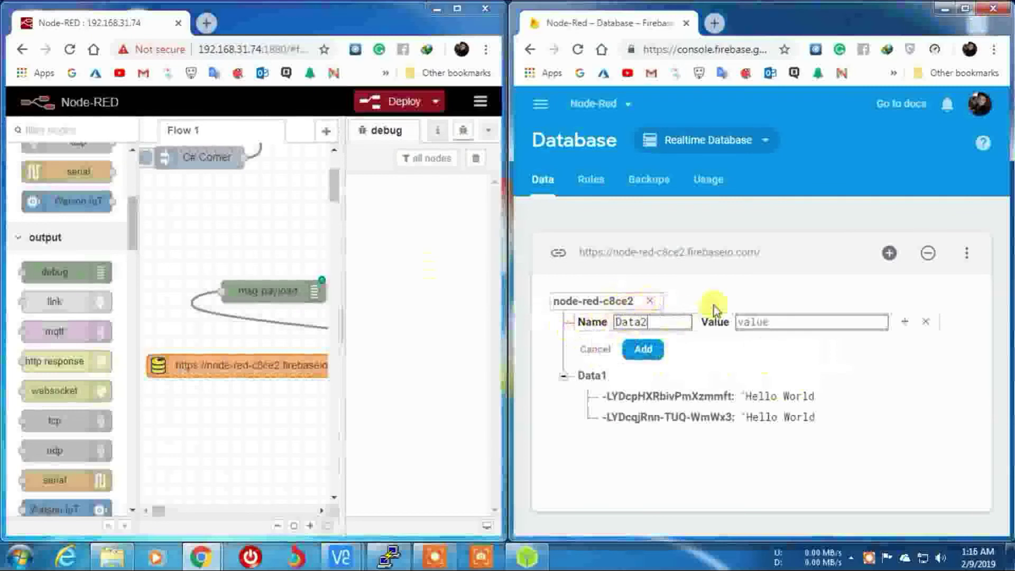
click(759, 323)
text(1)
click(642, 352)
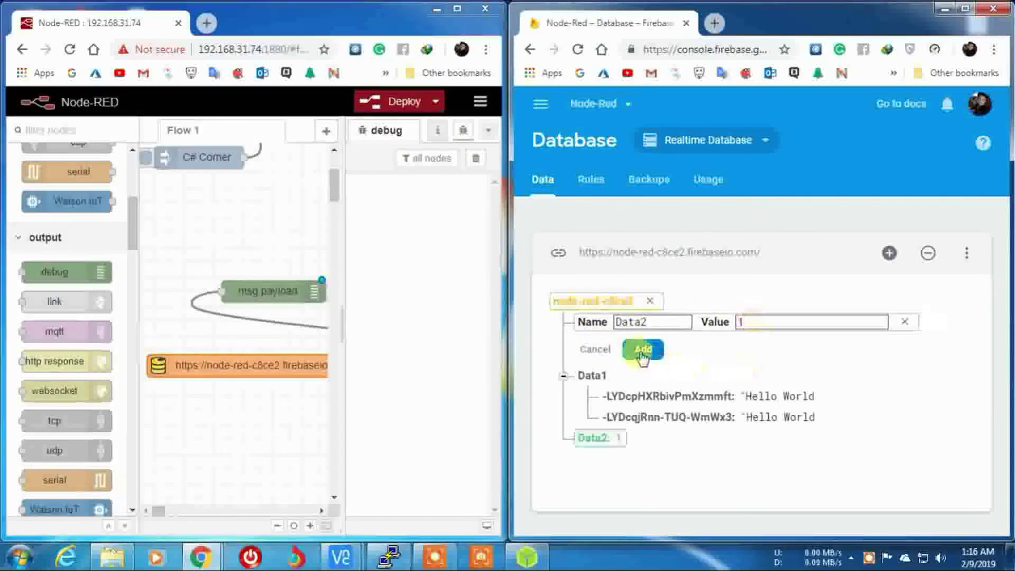
Try filtering the debug messages by selected nodes, then restore the filter to all nodes
click(409, 190)
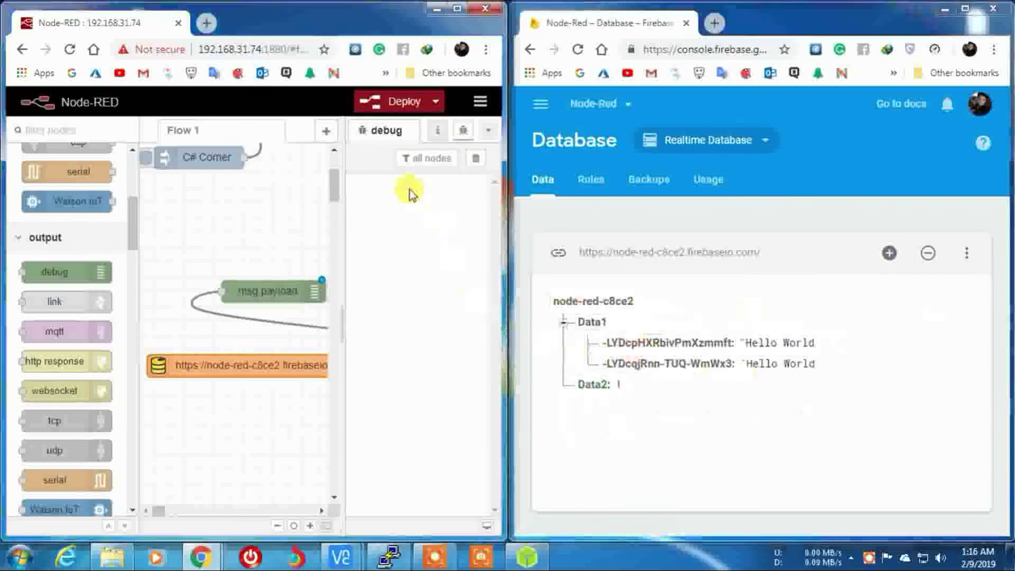
click(439, 158)
click(441, 191)
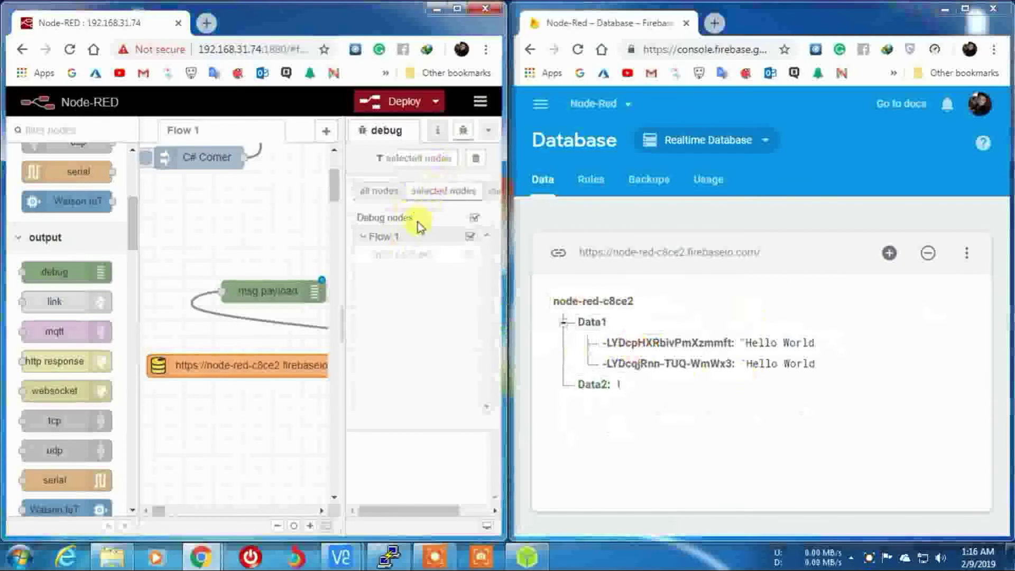
click(415, 238)
click(378, 190)
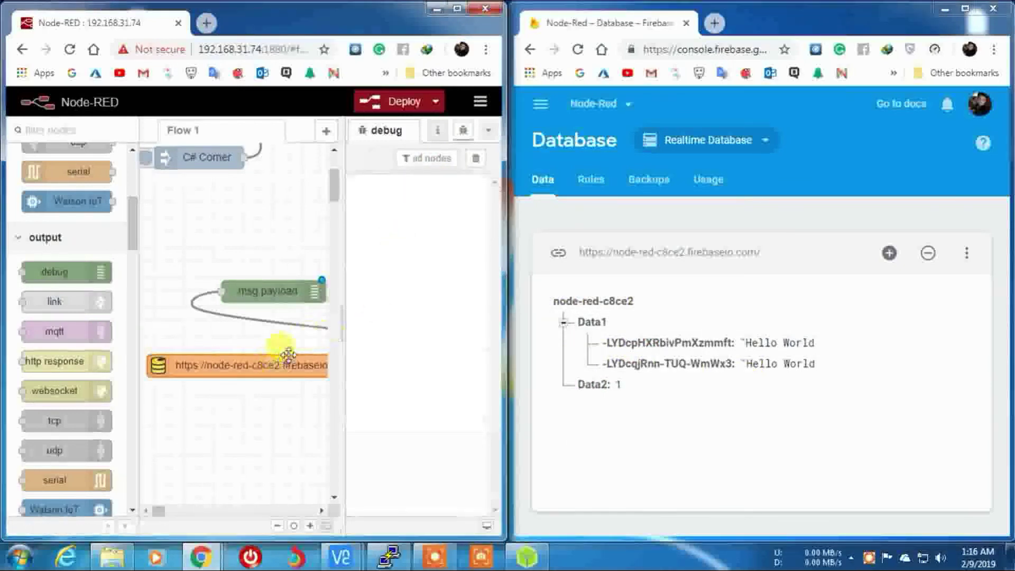
Try to toggle the msg.payload debug node's output, then deploy the flow
drag(160, 516, 163, 514)
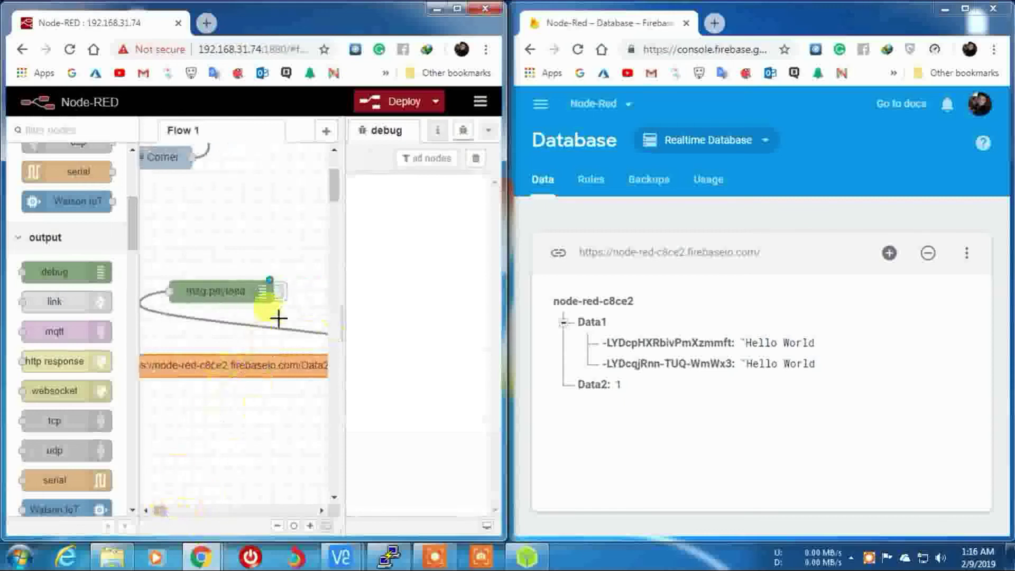
click(282, 296)
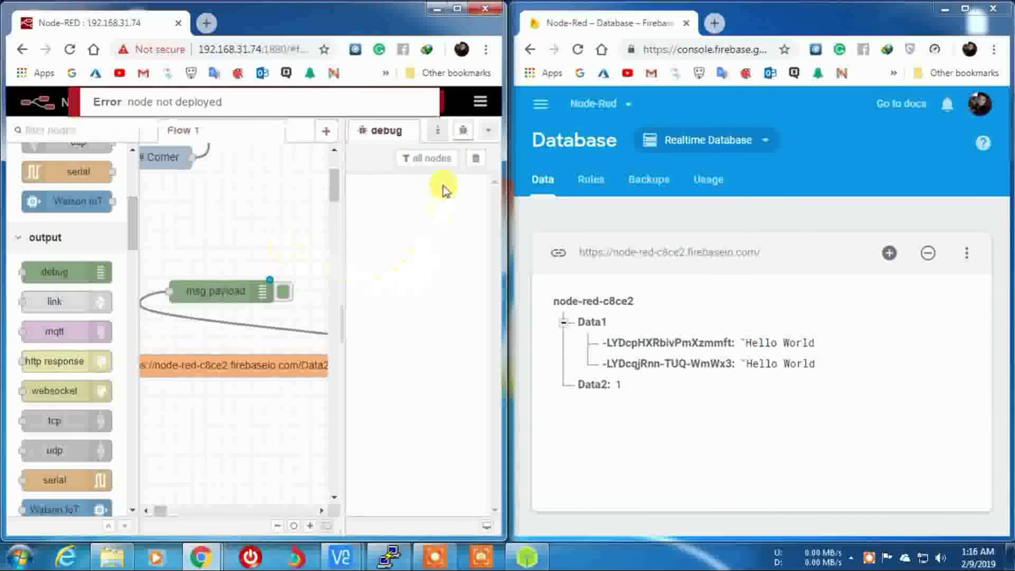
click(402, 105)
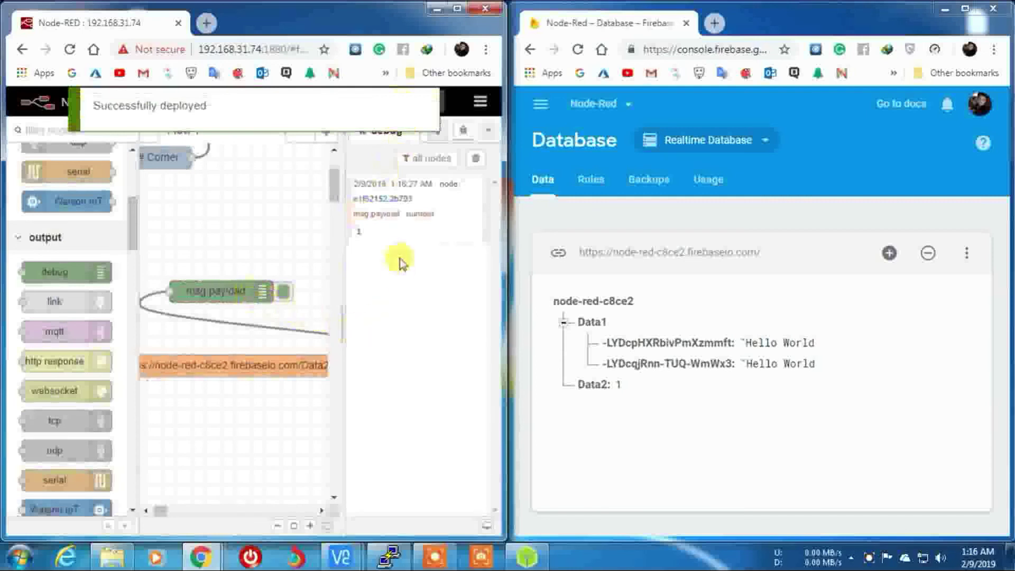
Set the Data2 value to 2 and the first Data1 entry to "Hi World" in the Firebase database
click(626, 385)
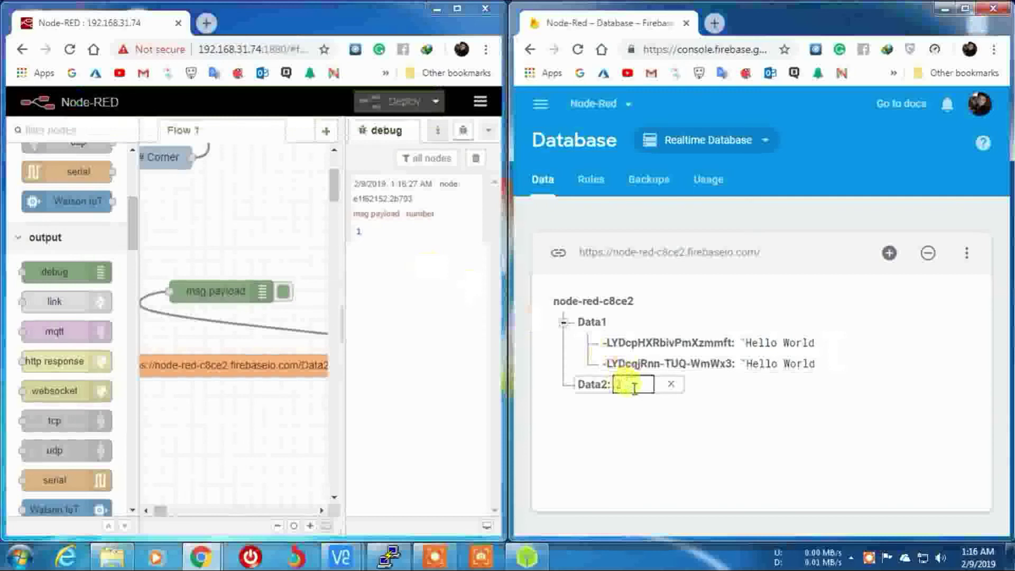
text(2)
key(Return)
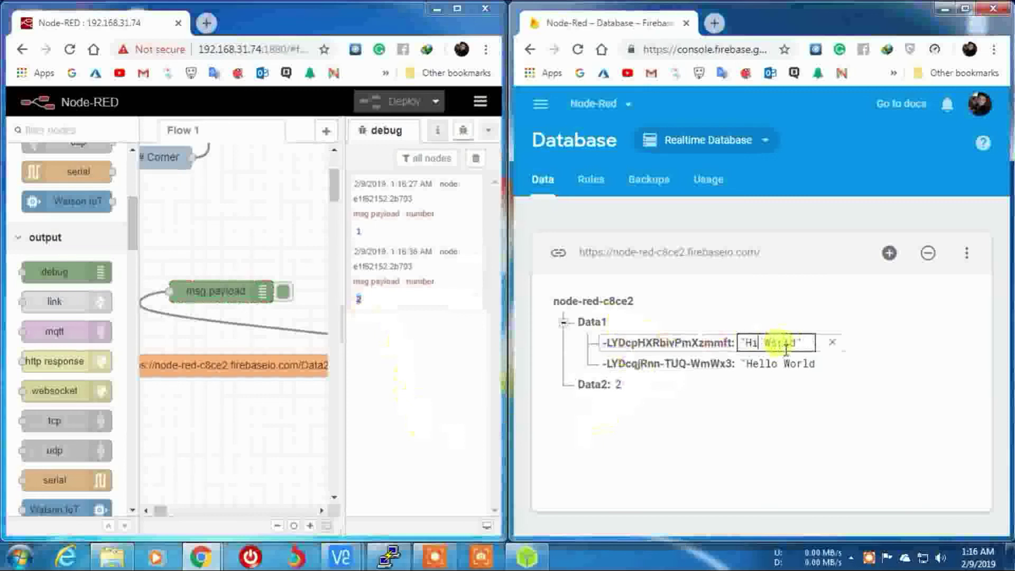
key(Return)
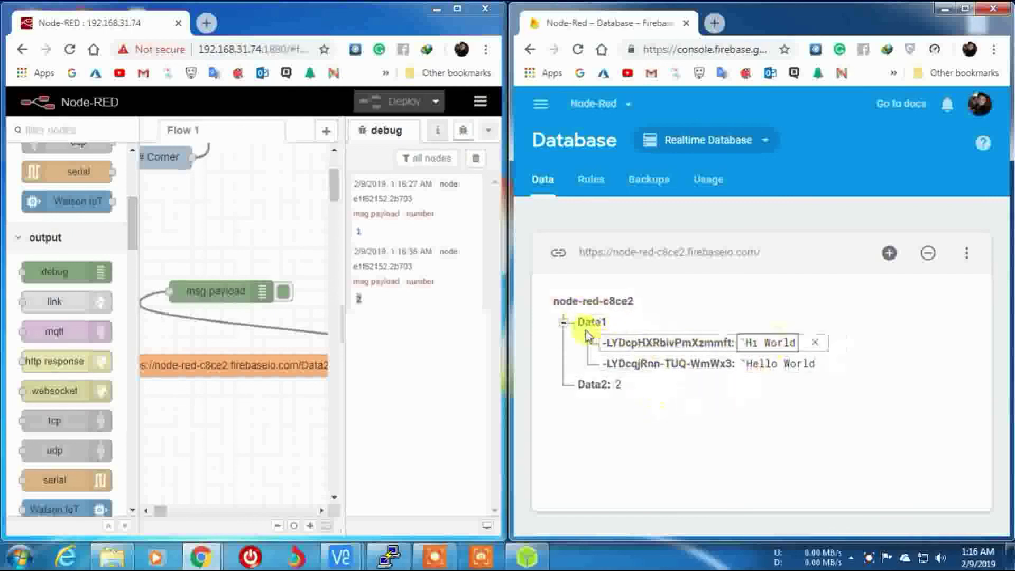
Change the firebase on() node's child path to Data1, save it, and deploy the flow
click(240, 368)
double_click(240, 369)
click(153, 263)
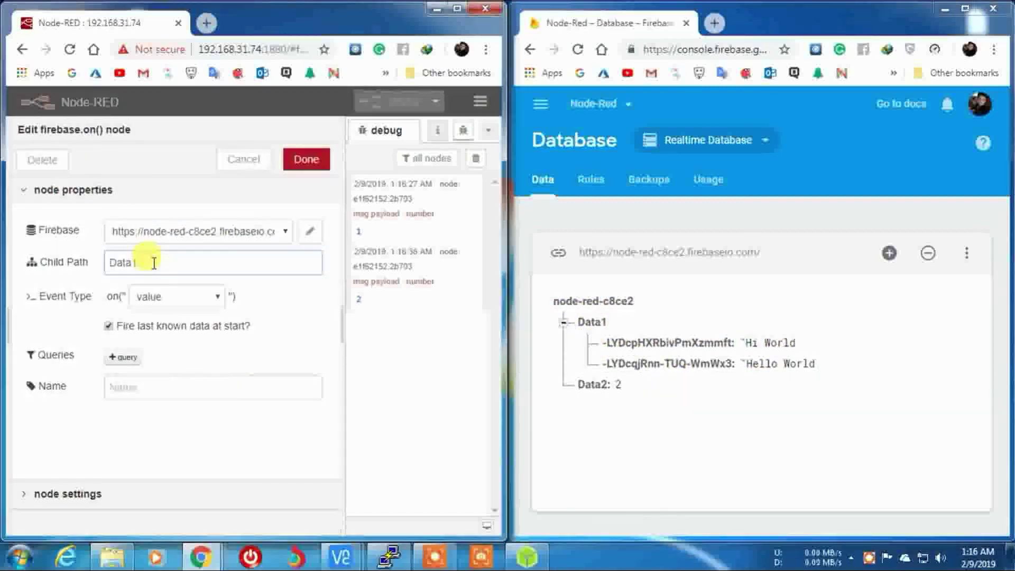
click(308, 160)
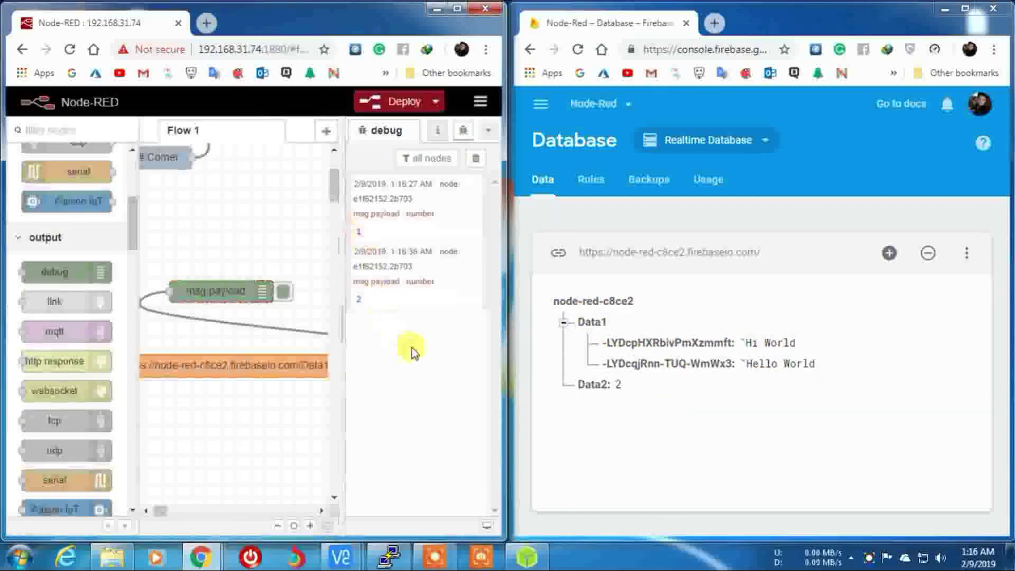
click(398, 104)
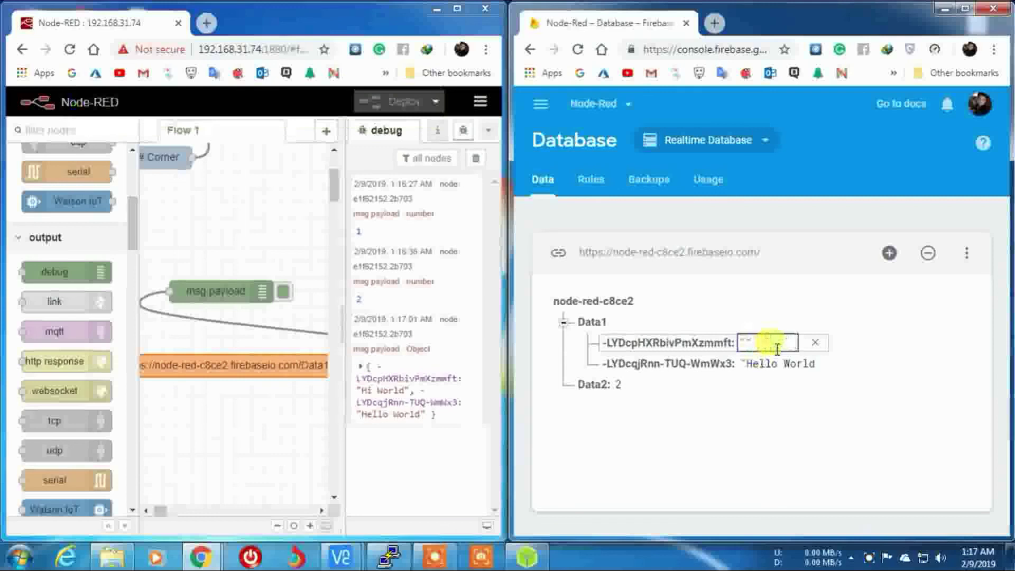
Set the first Data1 entry to "C#" and expand the newest object in the debug messages
key(Return)
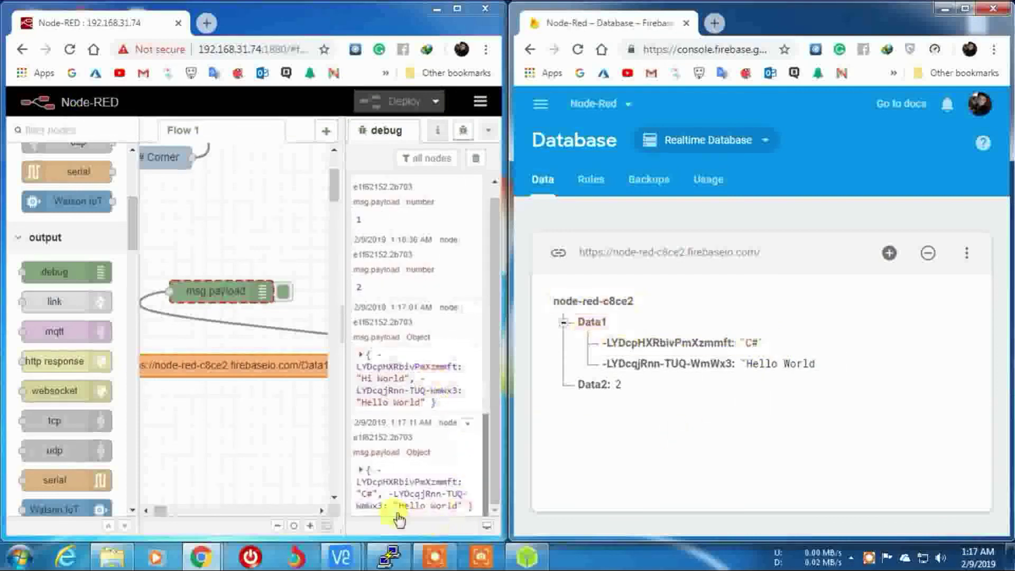
click(377, 500)
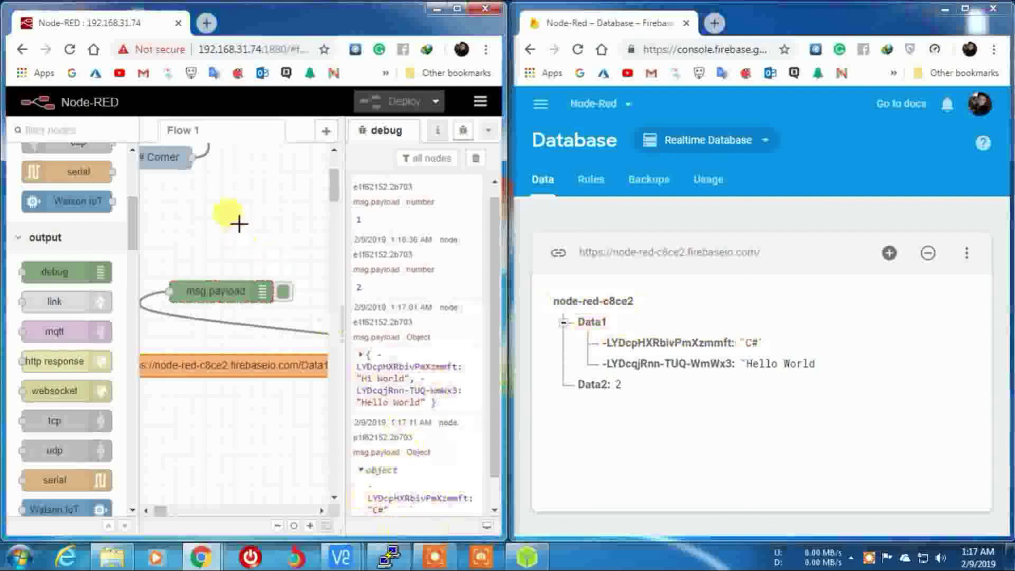
scroll(261, 328, down, 3)
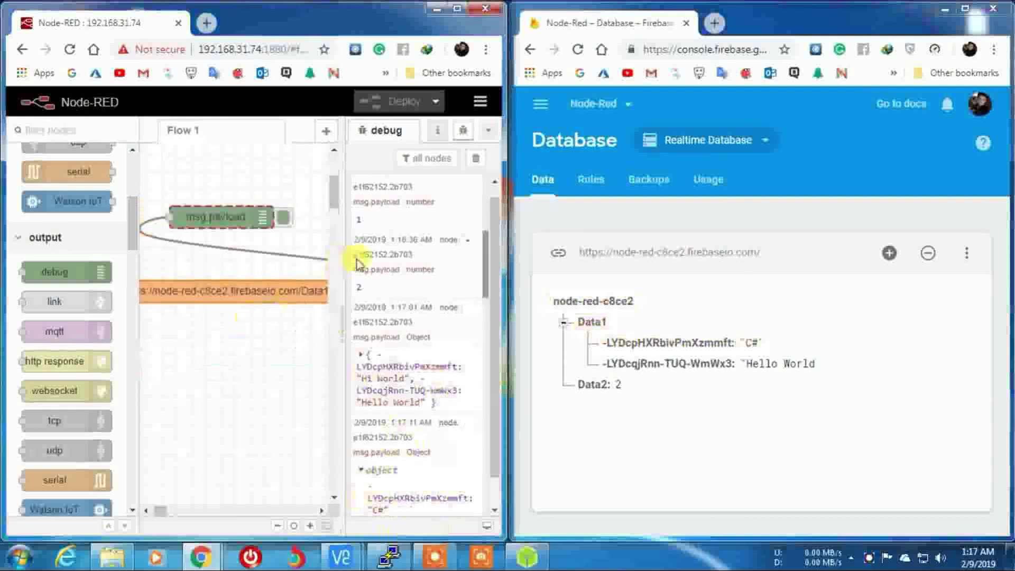